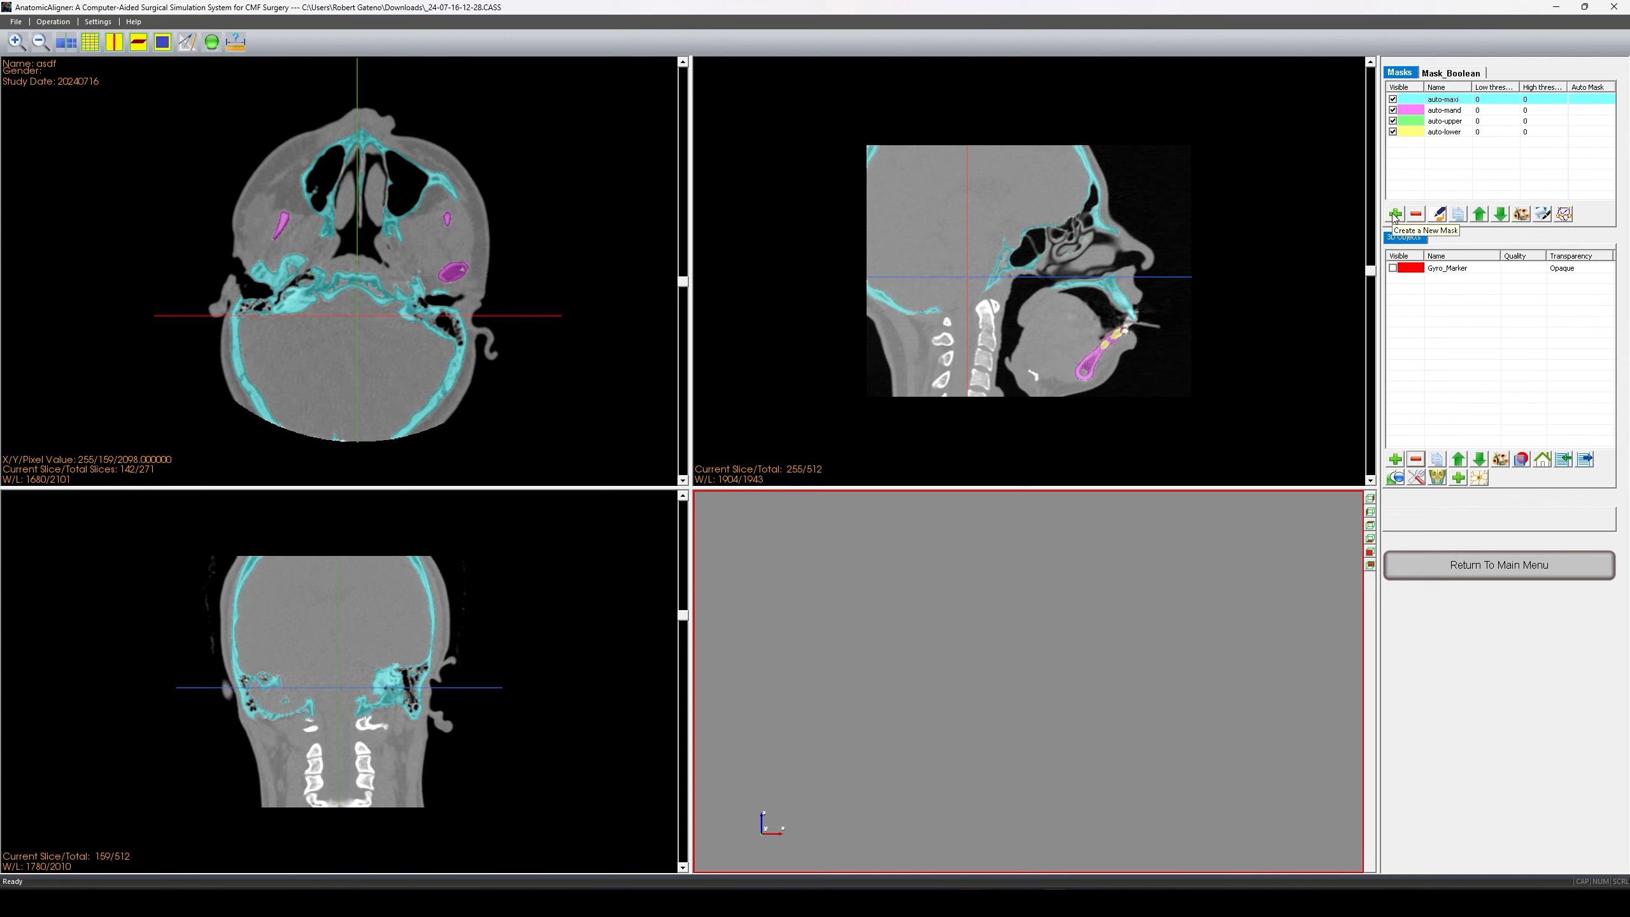
# - Add a new mask and apply the Soft Tissue(CT) preset threshold of 324–1249
pyautogui.click(1394, 215)
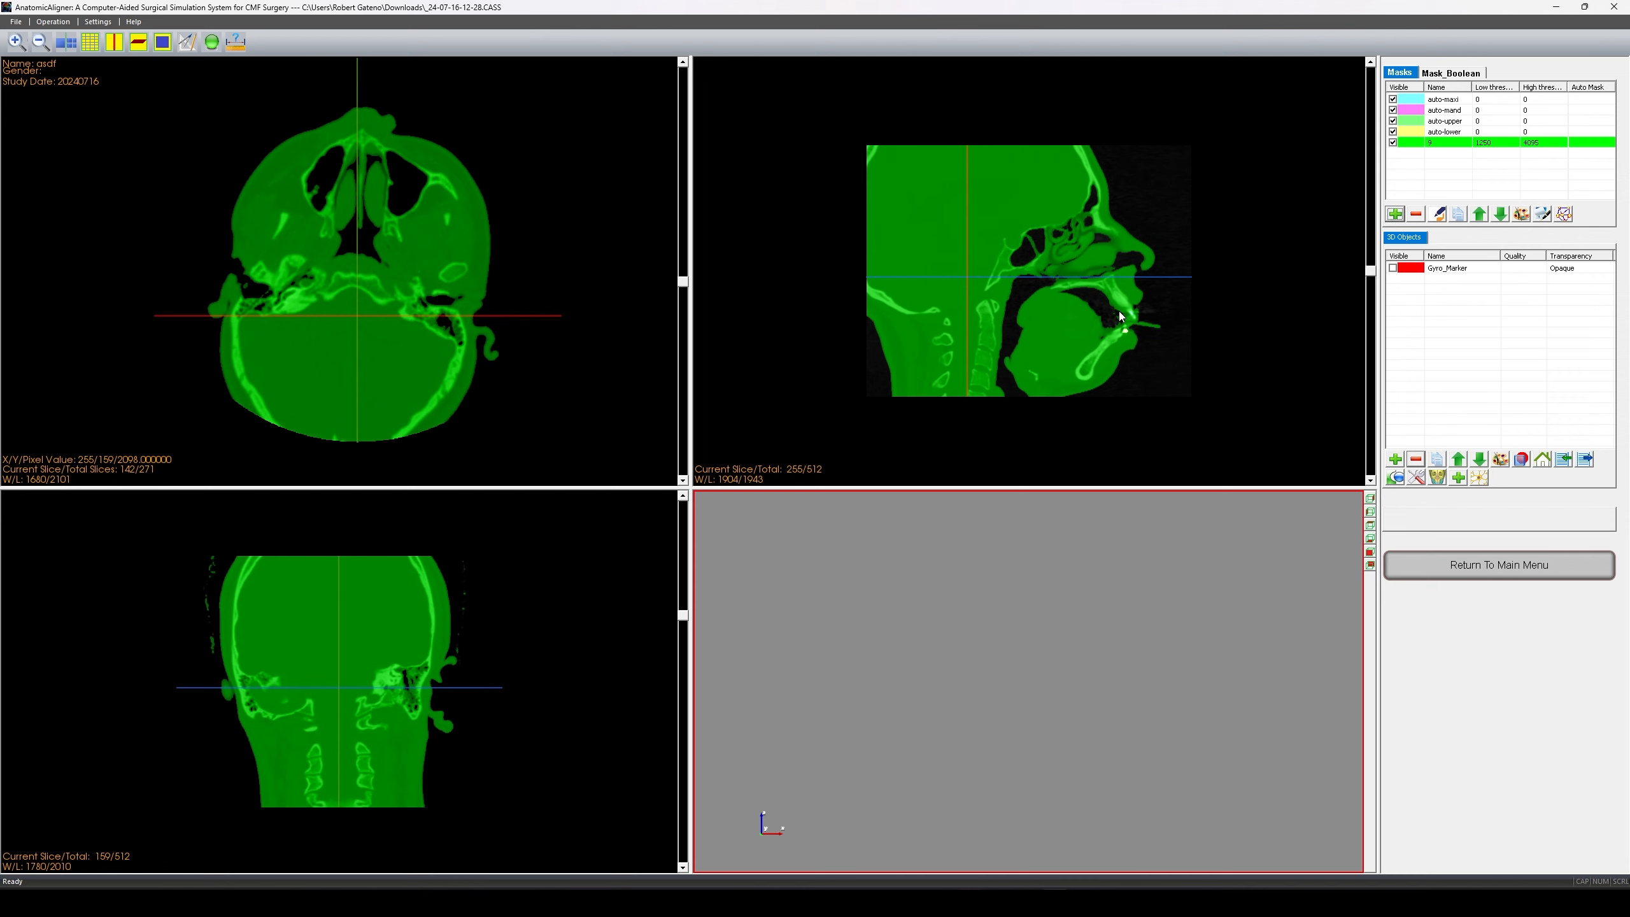
pyautogui.click(1437, 214)
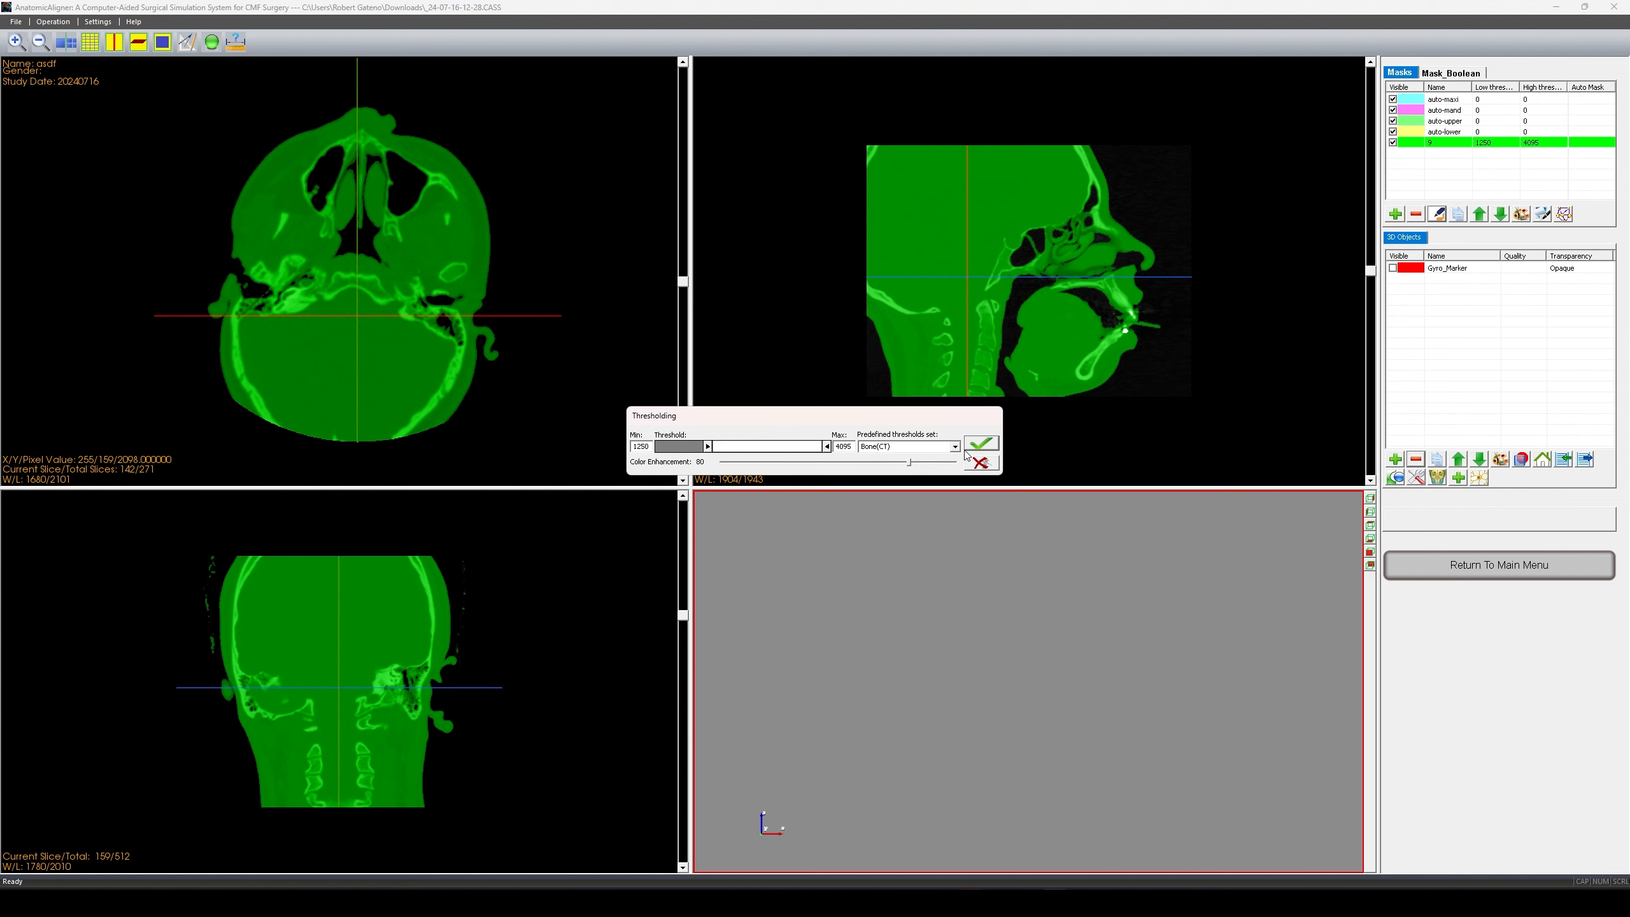
pyautogui.click(955, 446)
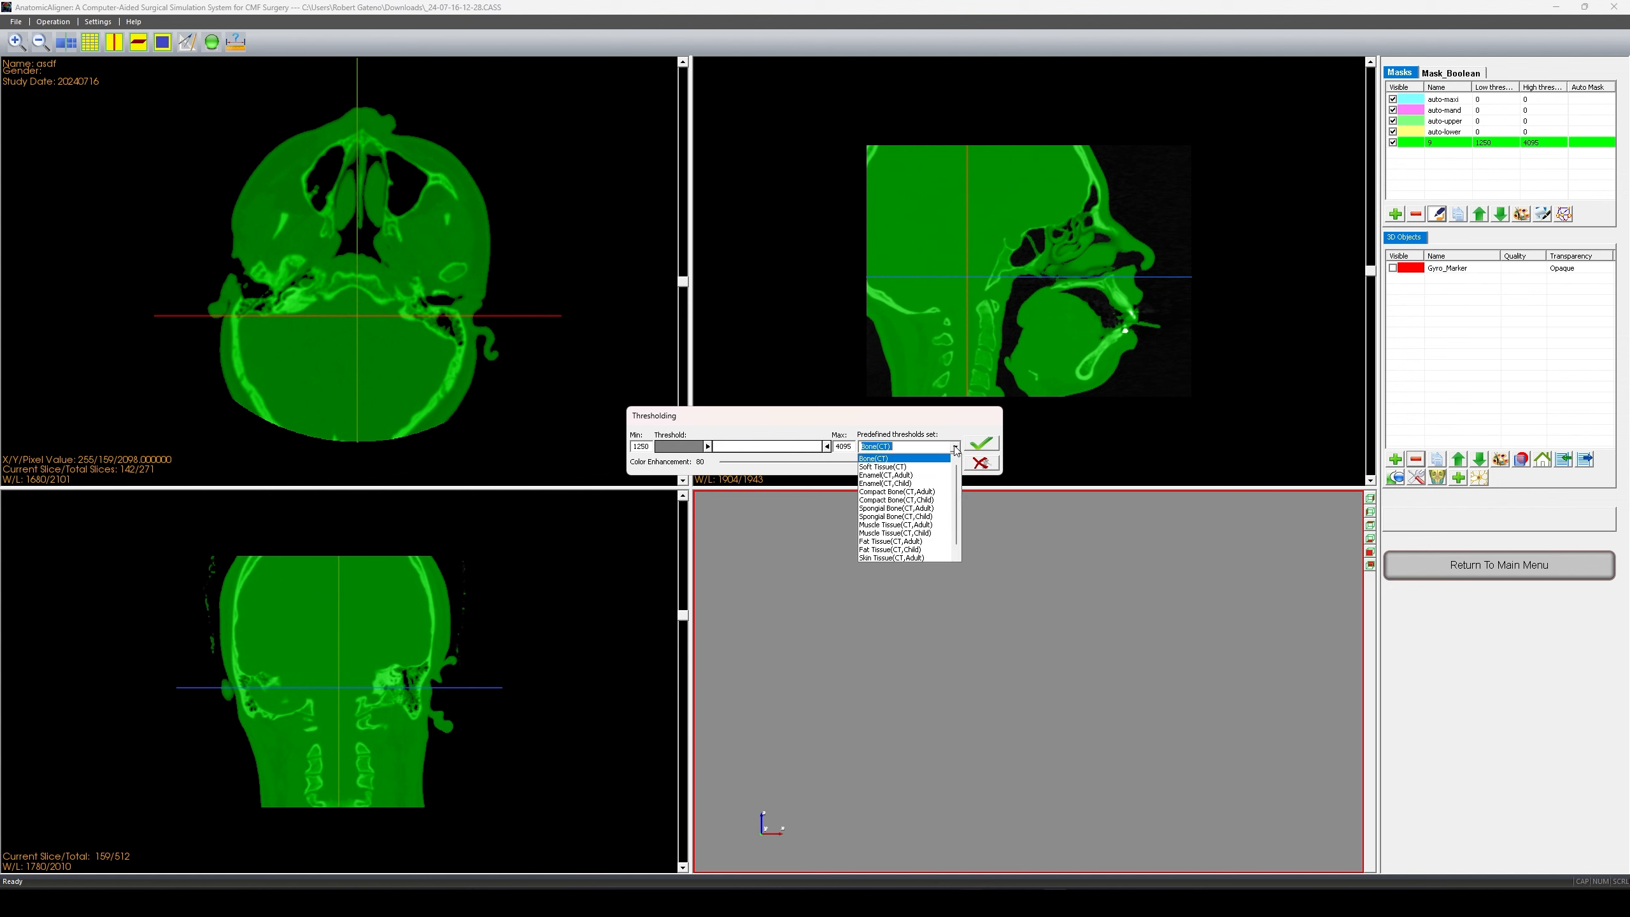
pyautogui.click(922, 469)
pyautogui.click(971, 440)
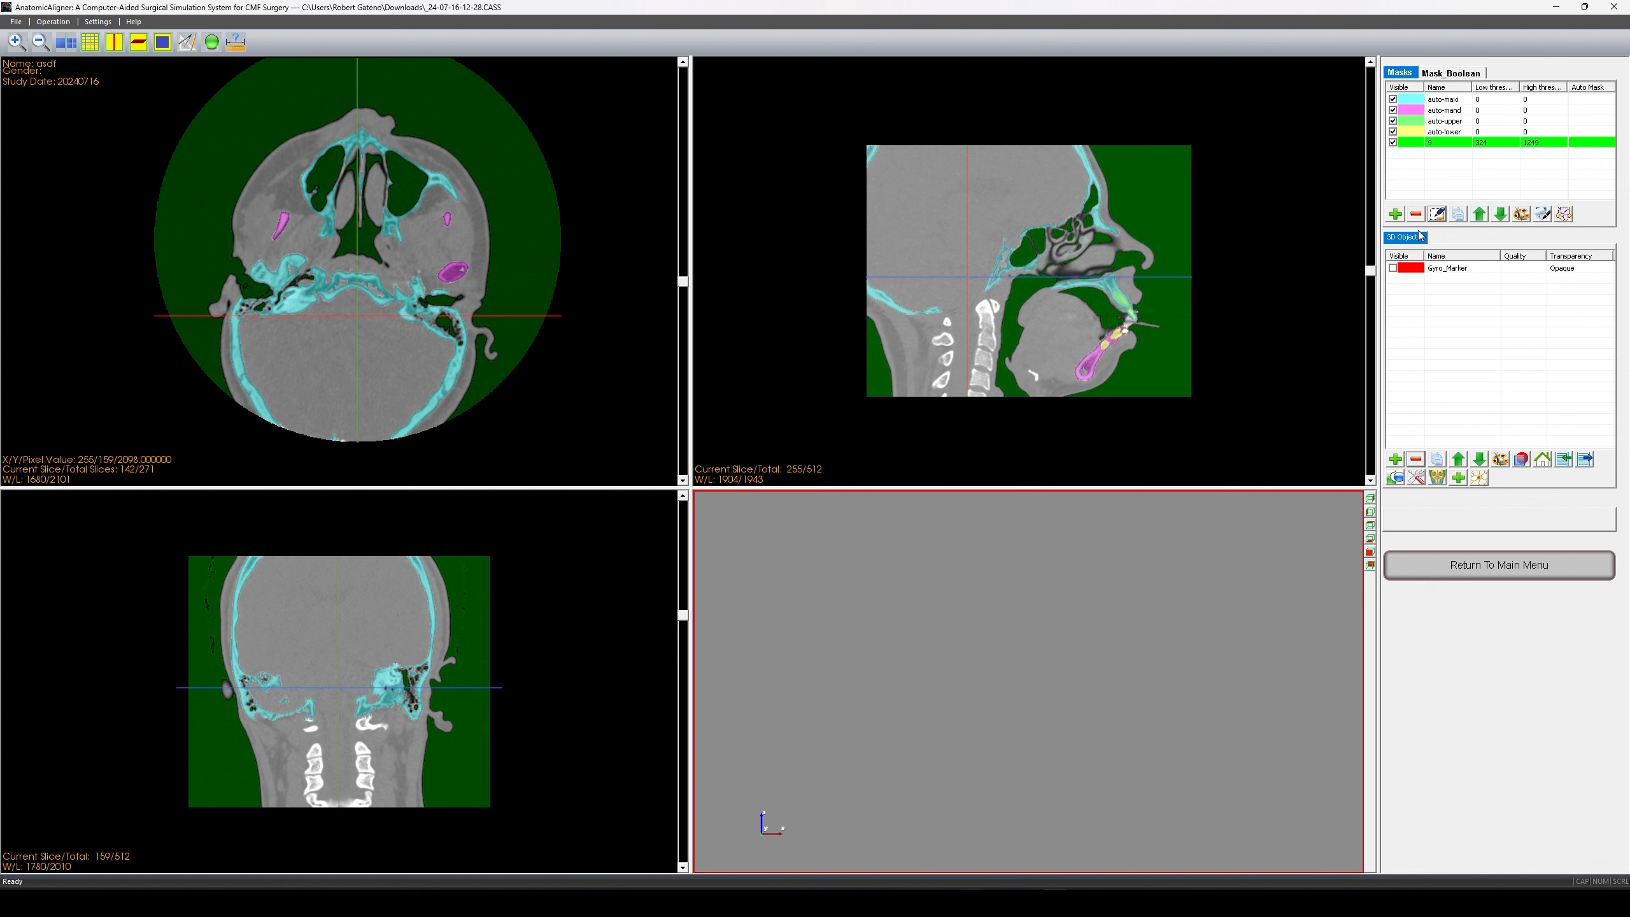
# - Set mask 9's threshold to Min 1324 and Max 2249, then check the slices
pyautogui.click(1437, 214)
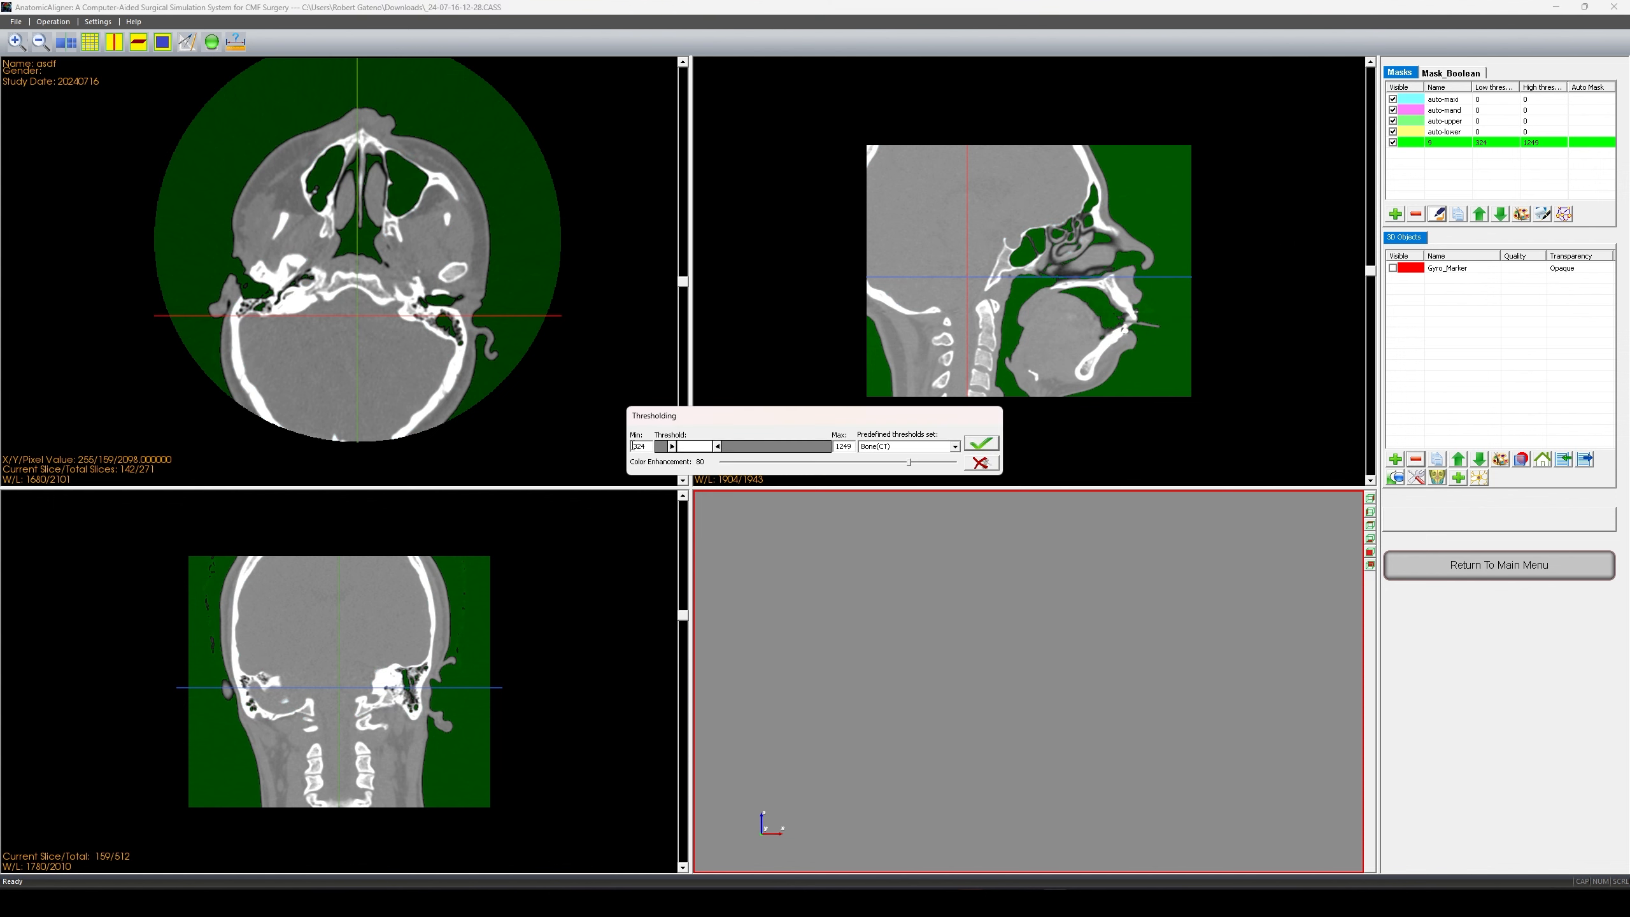
pyautogui.write('1')
pyautogui.click(841, 444)
pyautogui.press('BackSpace')
pyautogui.write('2')
pyautogui.click(981, 444)
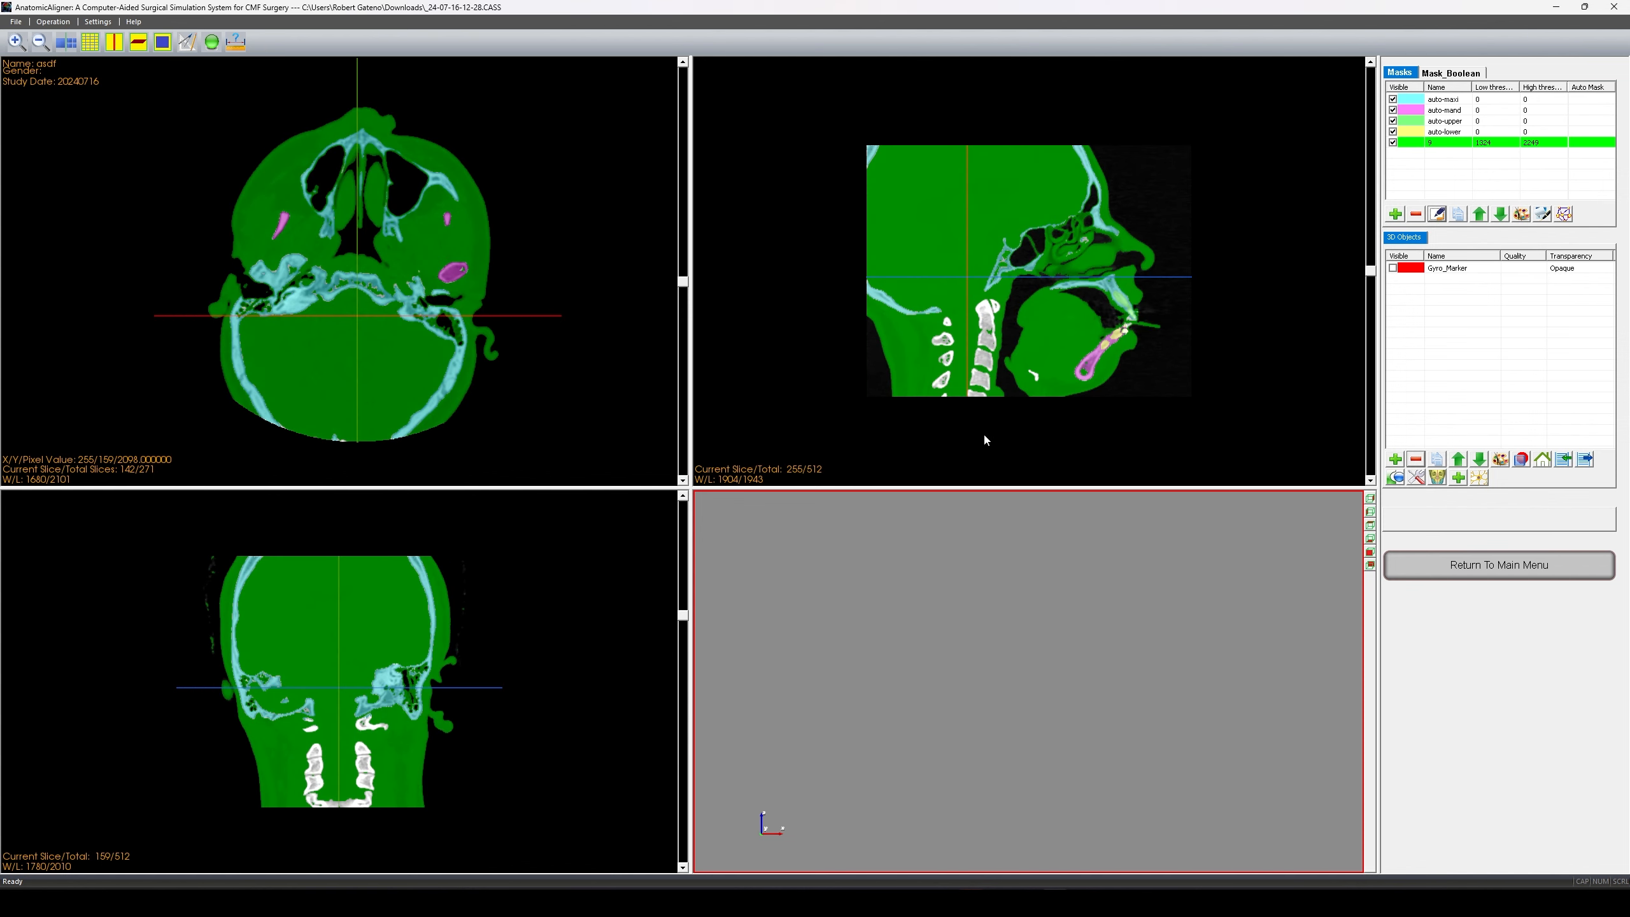
pyautogui.scroll(-20, 366, 368)
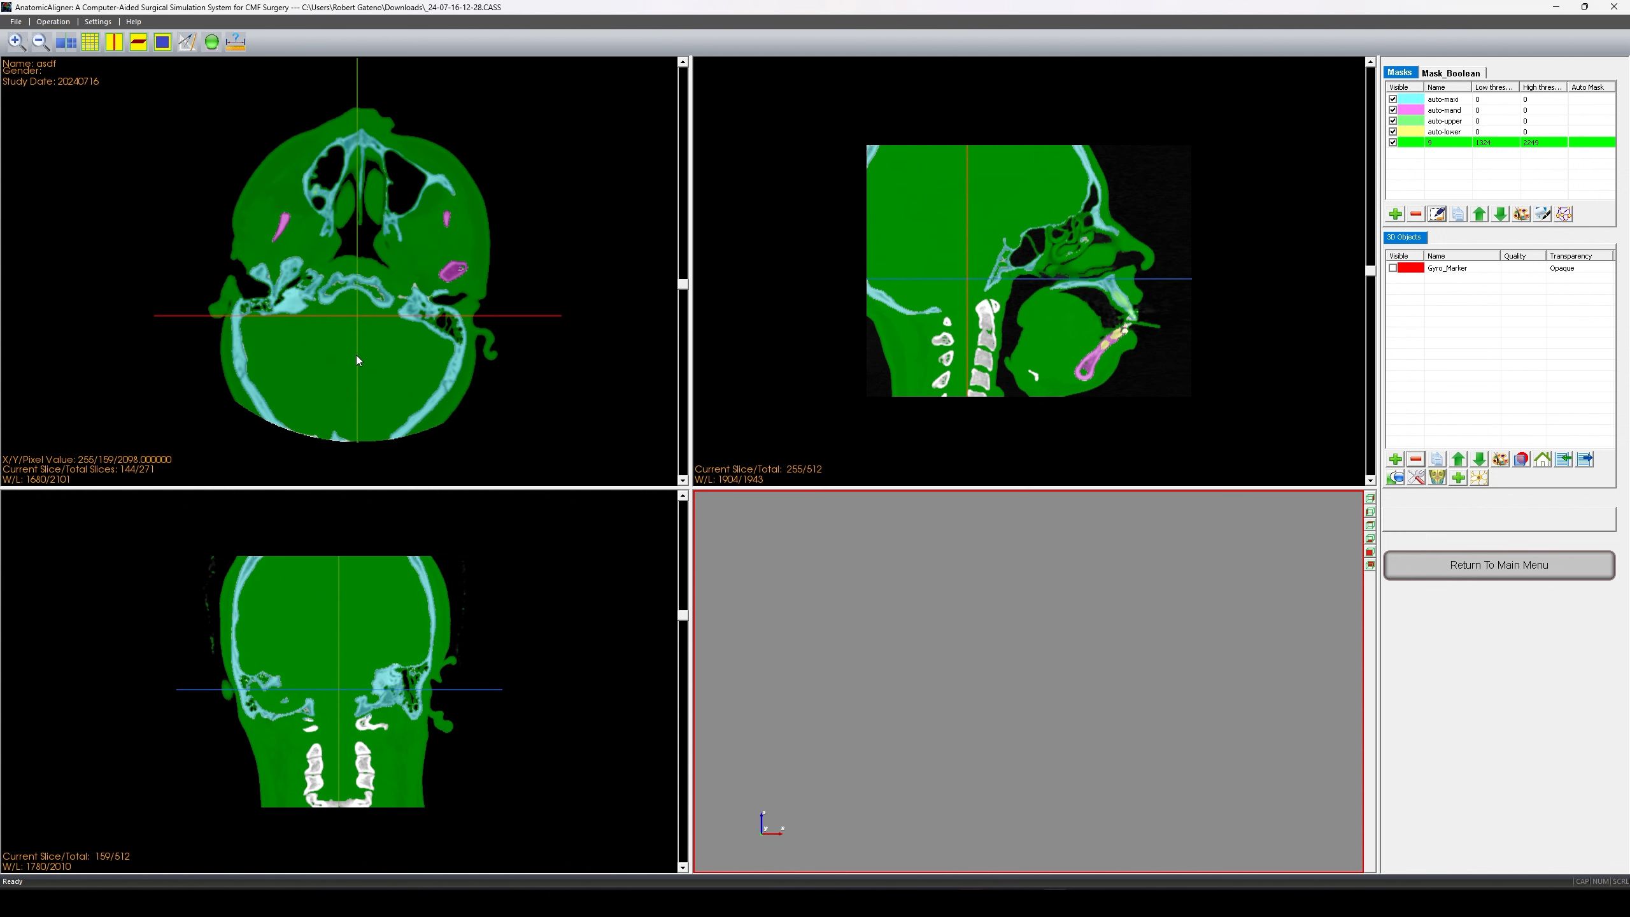
pyautogui.scroll(-1, 268, 329)
pyautogui.scroll(6, 377, 586)
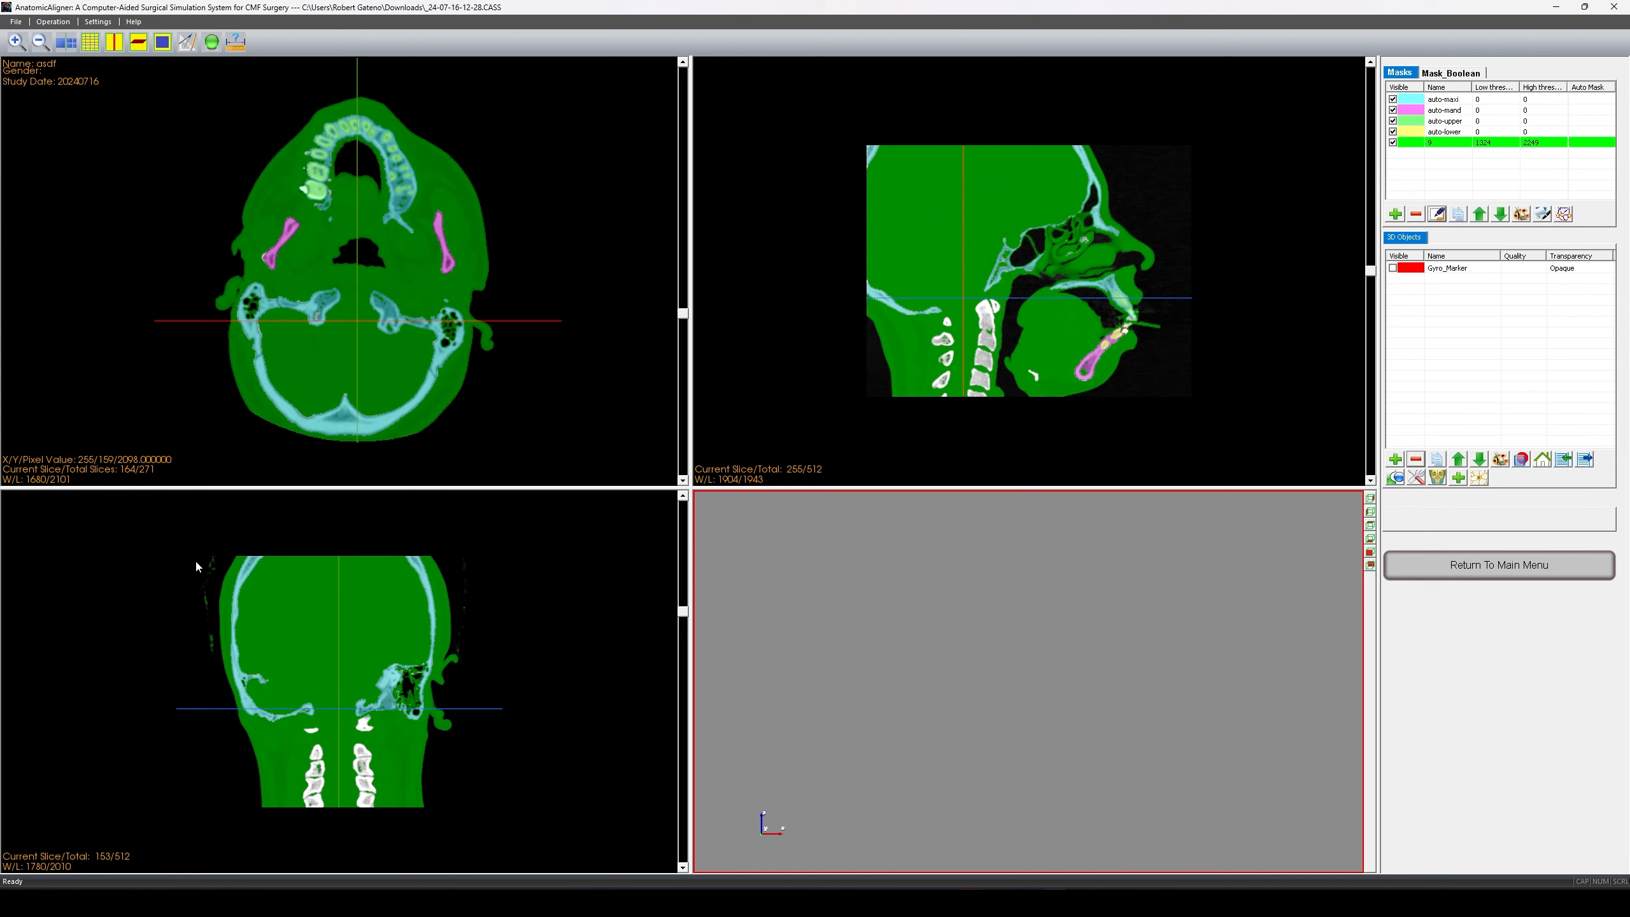
pyautogui.scroll(-7, 222, 605)
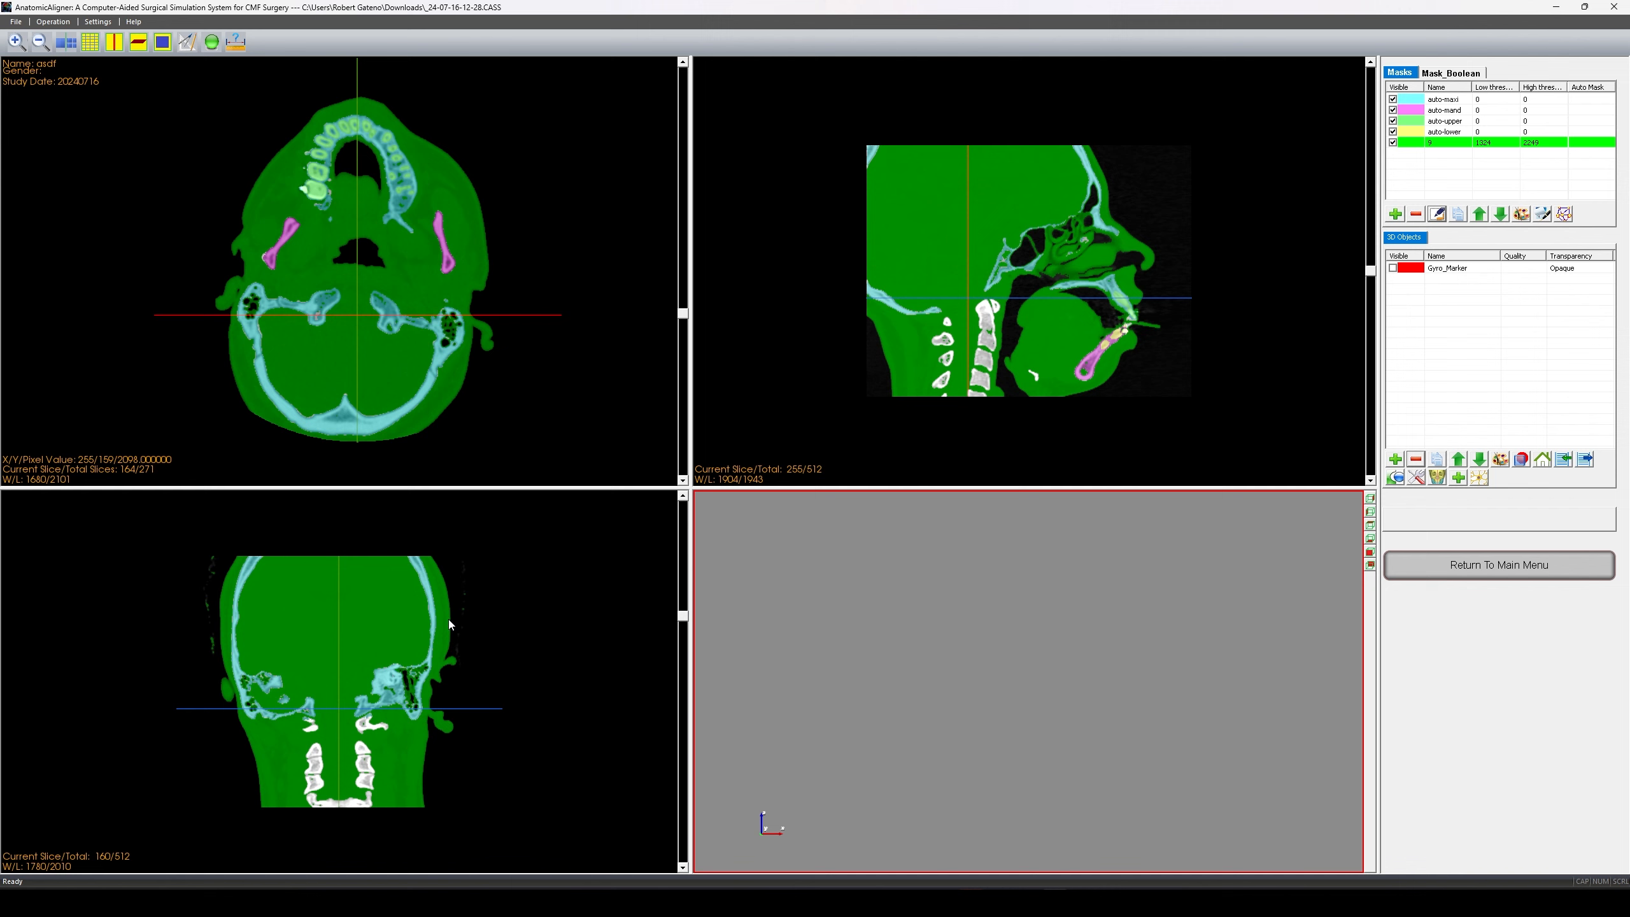
pyautogui.scroll(-13, 447, 617)
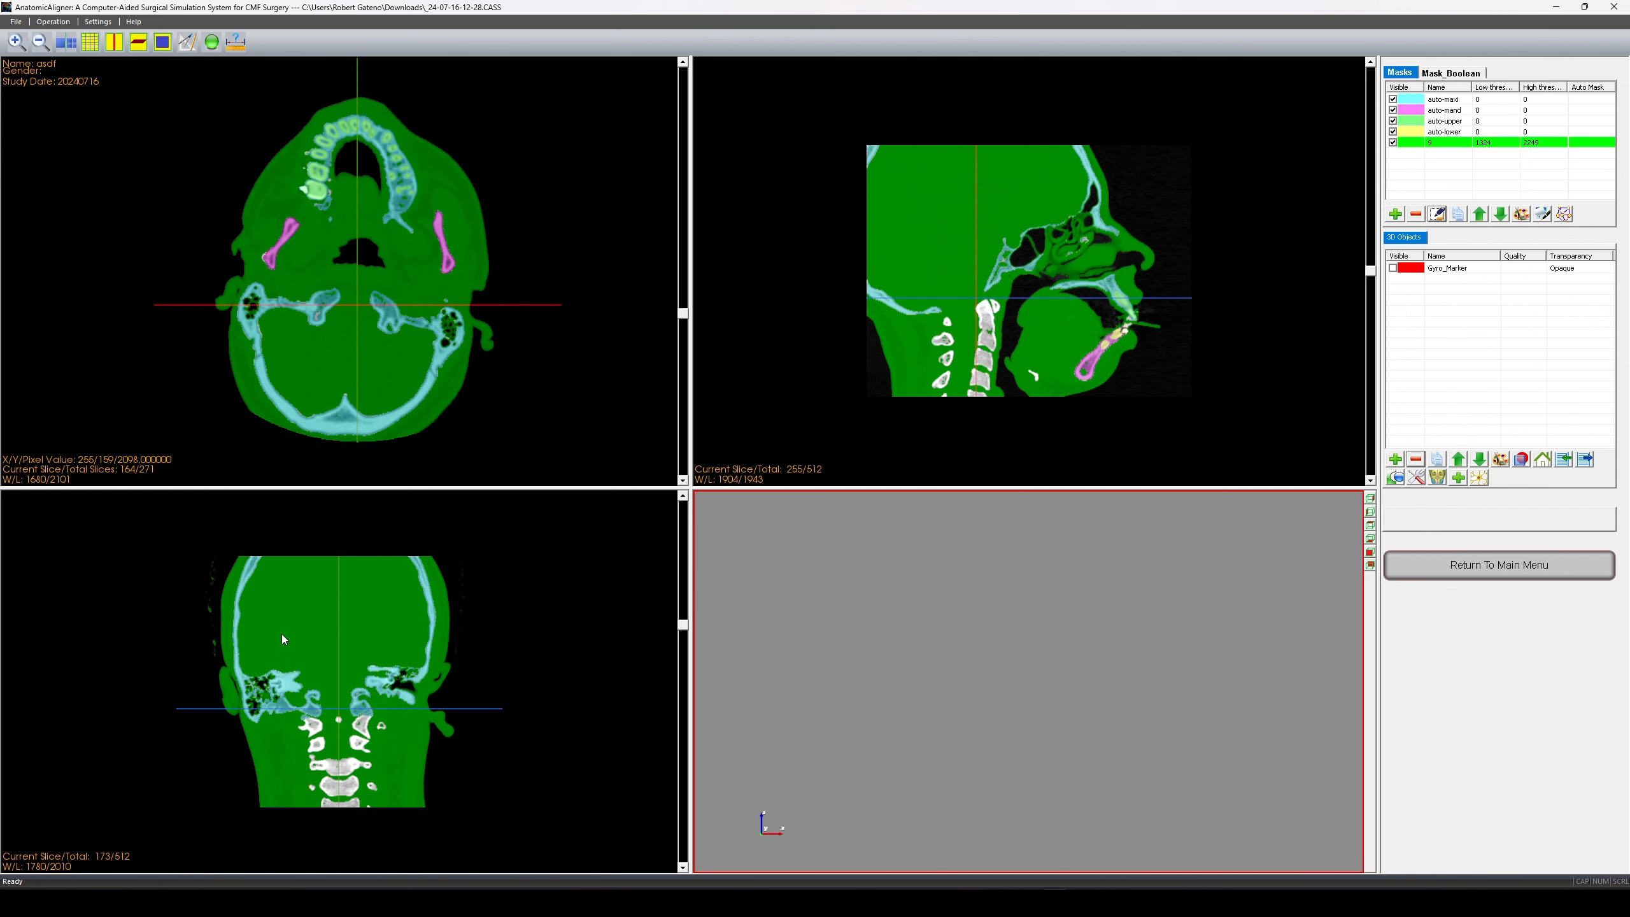
pyautogui.scroll(-5, 212, 636)
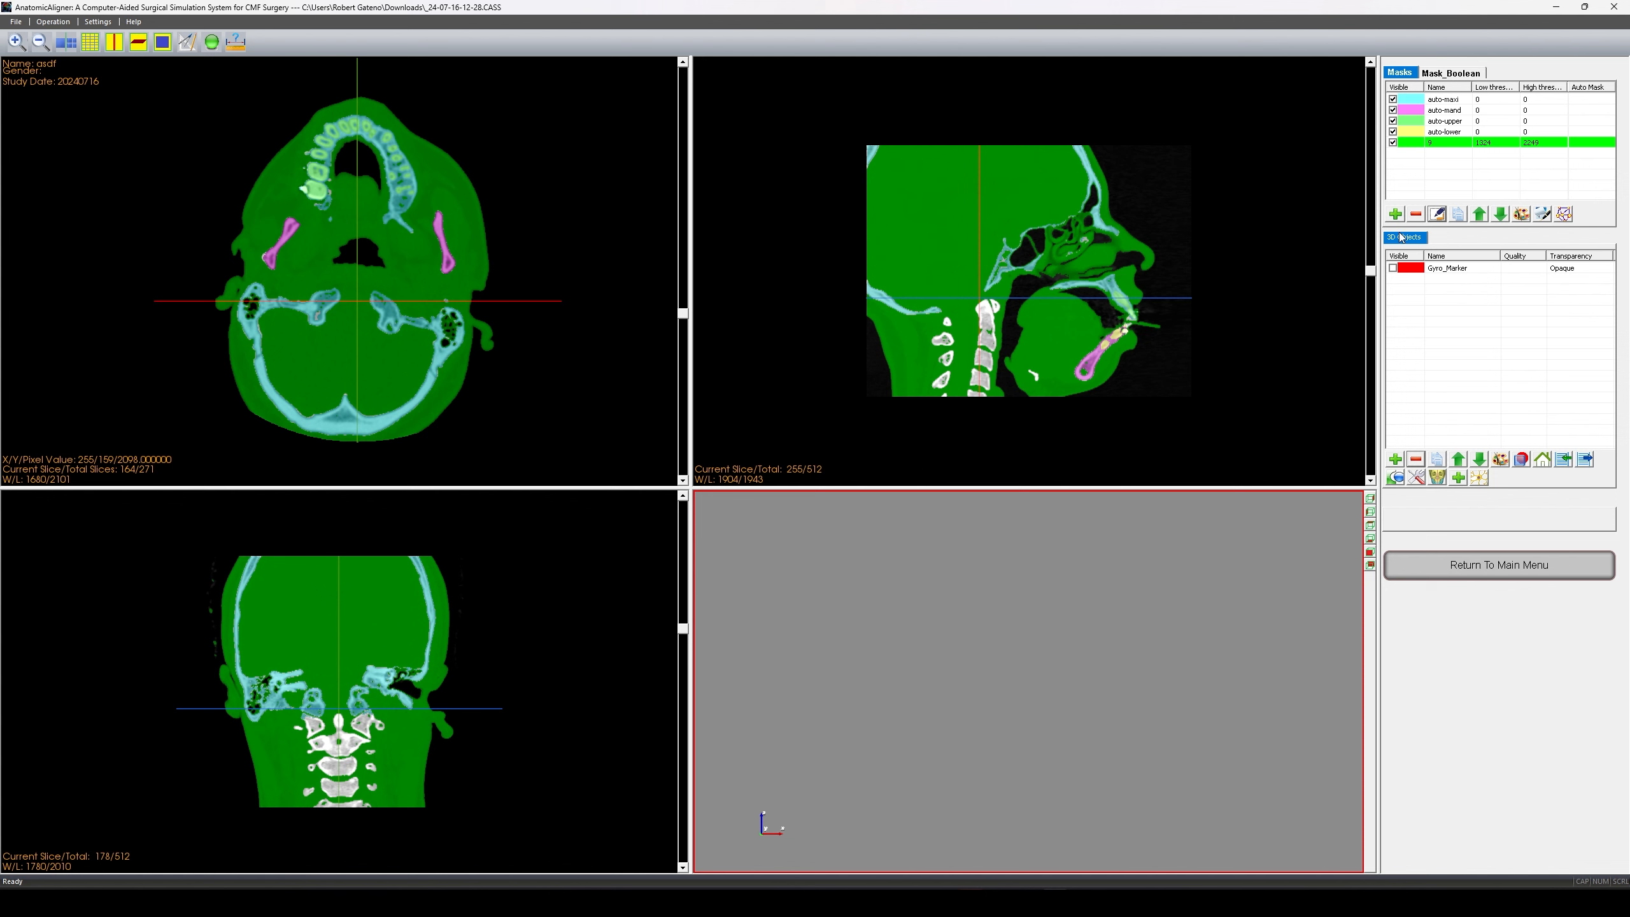
# - Drag mask 9's lower threshold up to 1651, keeping the maximum at 2249, and apply it
pyautogui.click(1440, 214)
pyautogui.moveTo(711, 448); pyautogui.dragTo(721, 448)
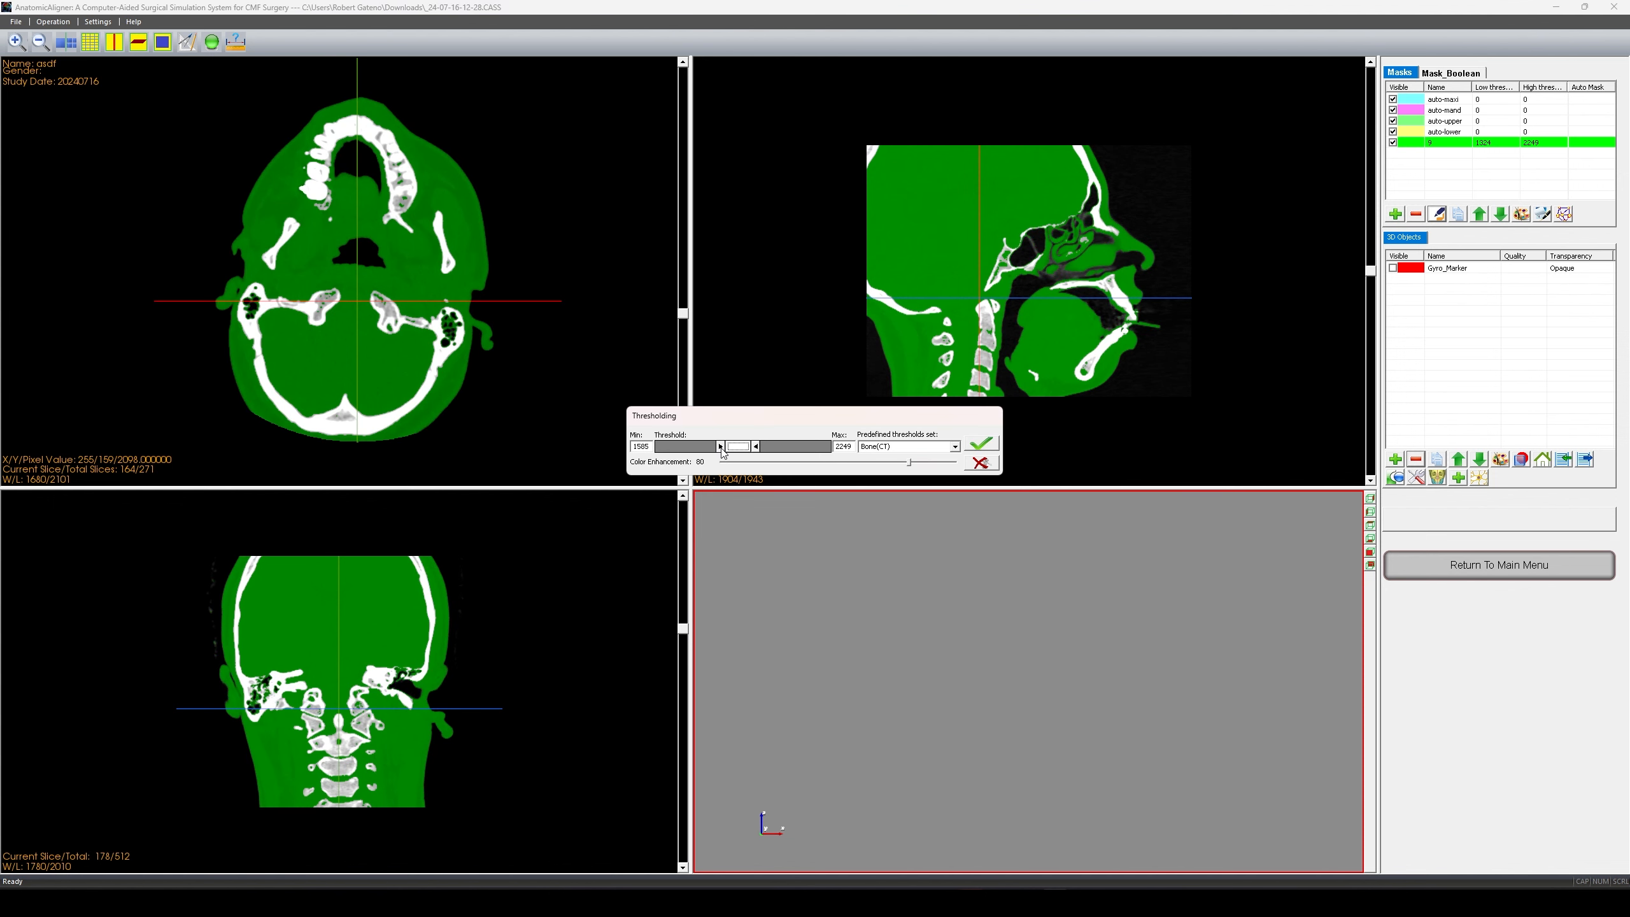
pyautogui.scroll(8, 394, 356)
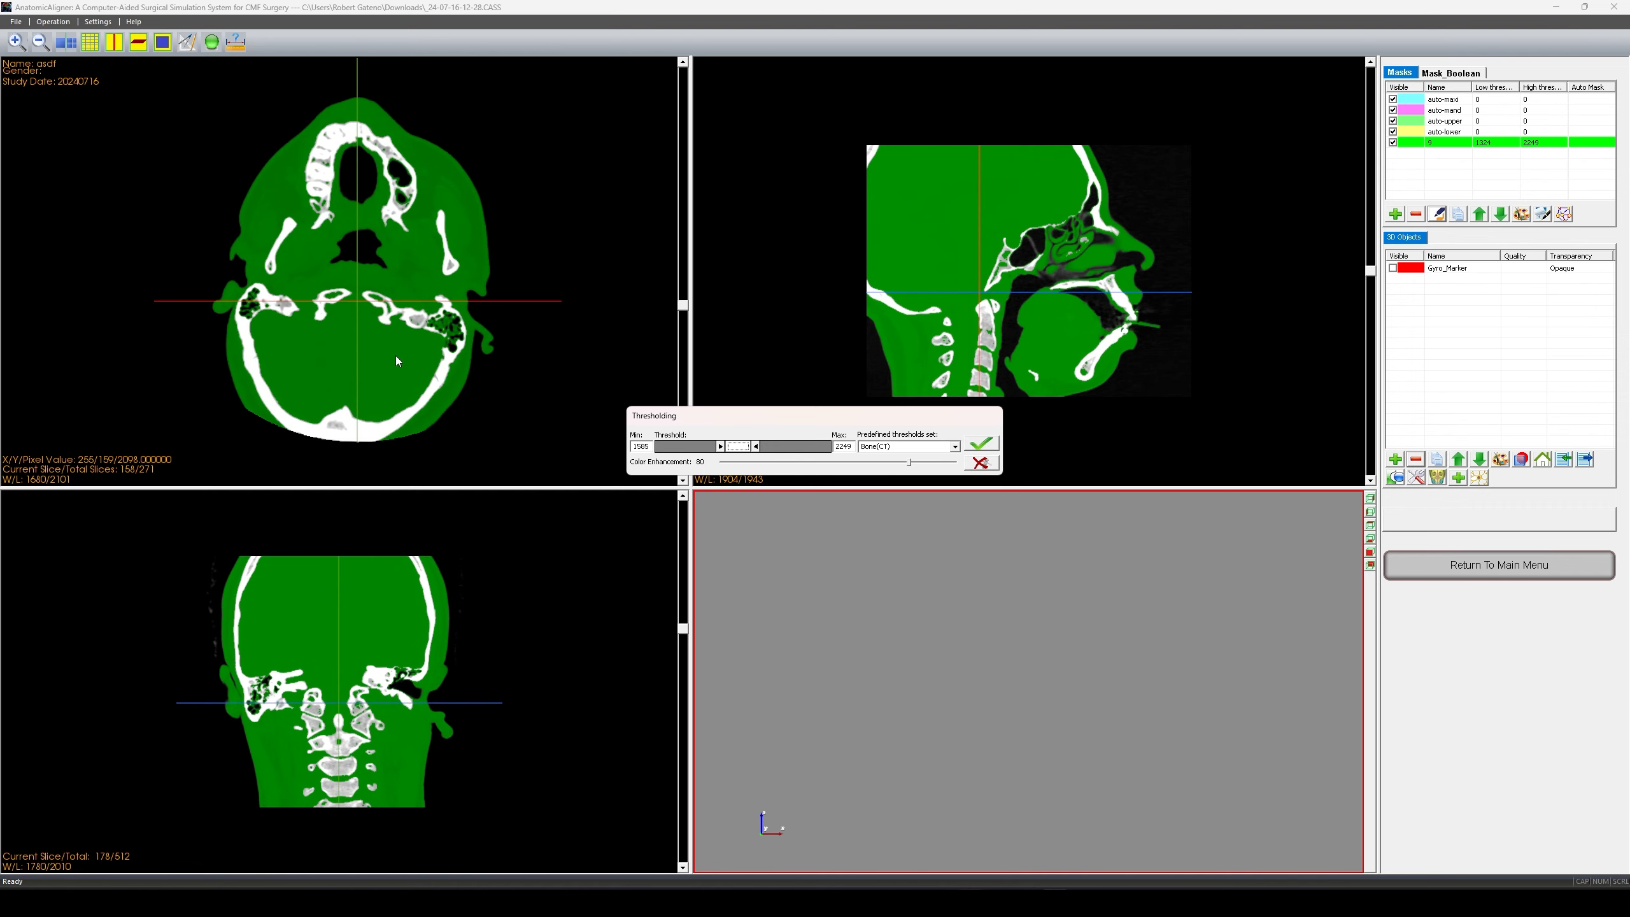
pyautogui.scroll(-13, 418, 362)
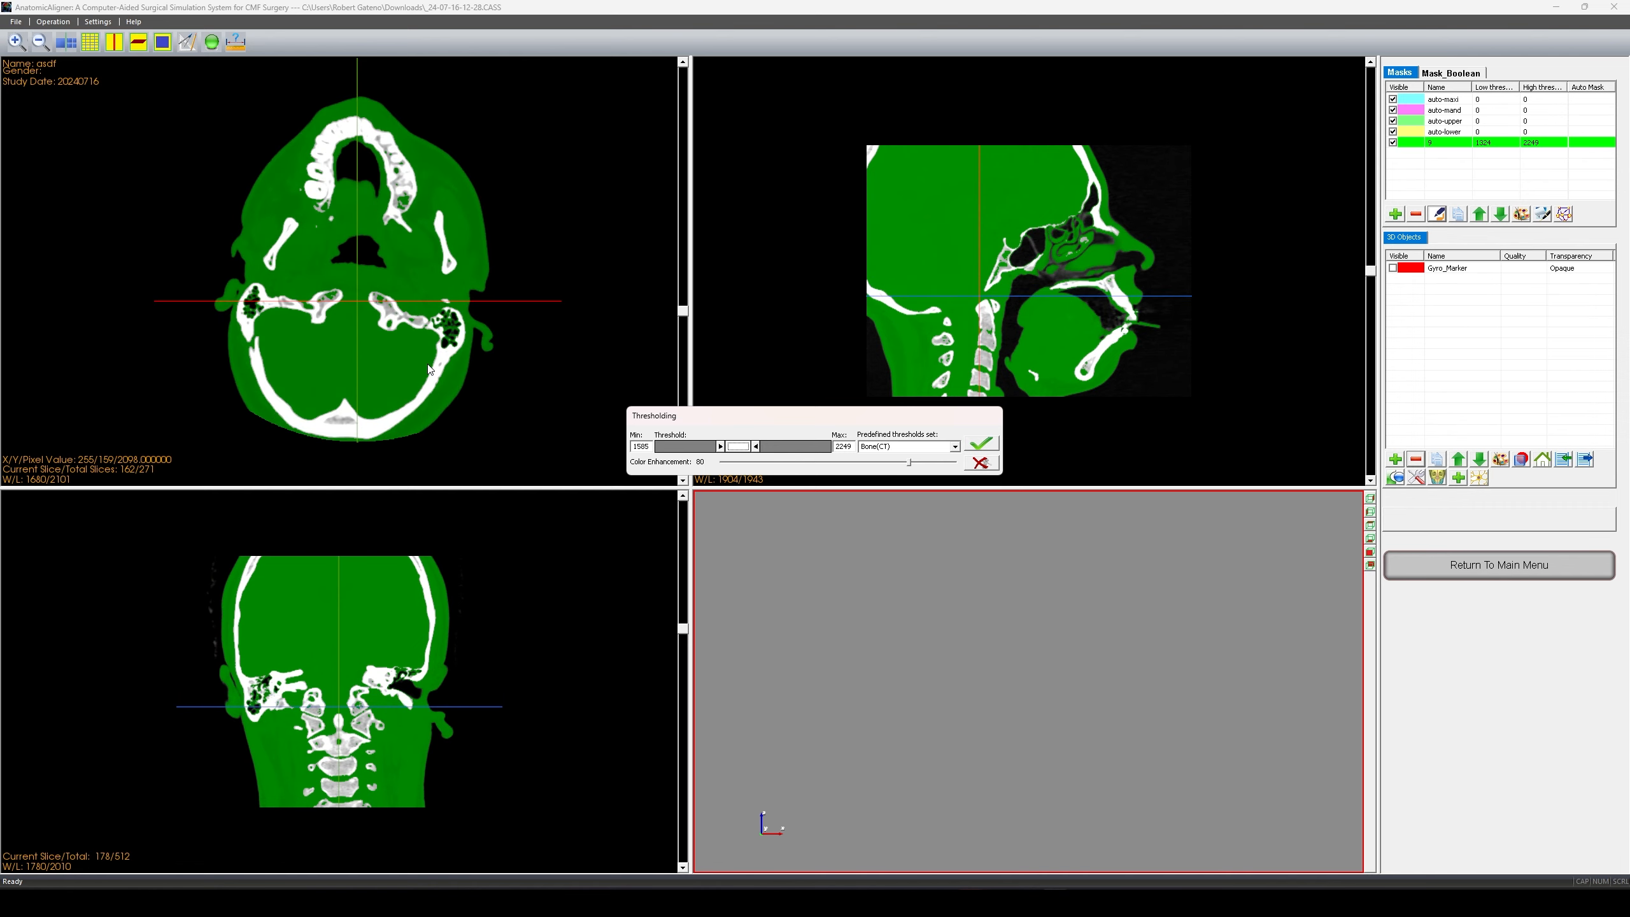
pyautogui.moveTo(682, 321); pyautogui.dragTo(683, 192)
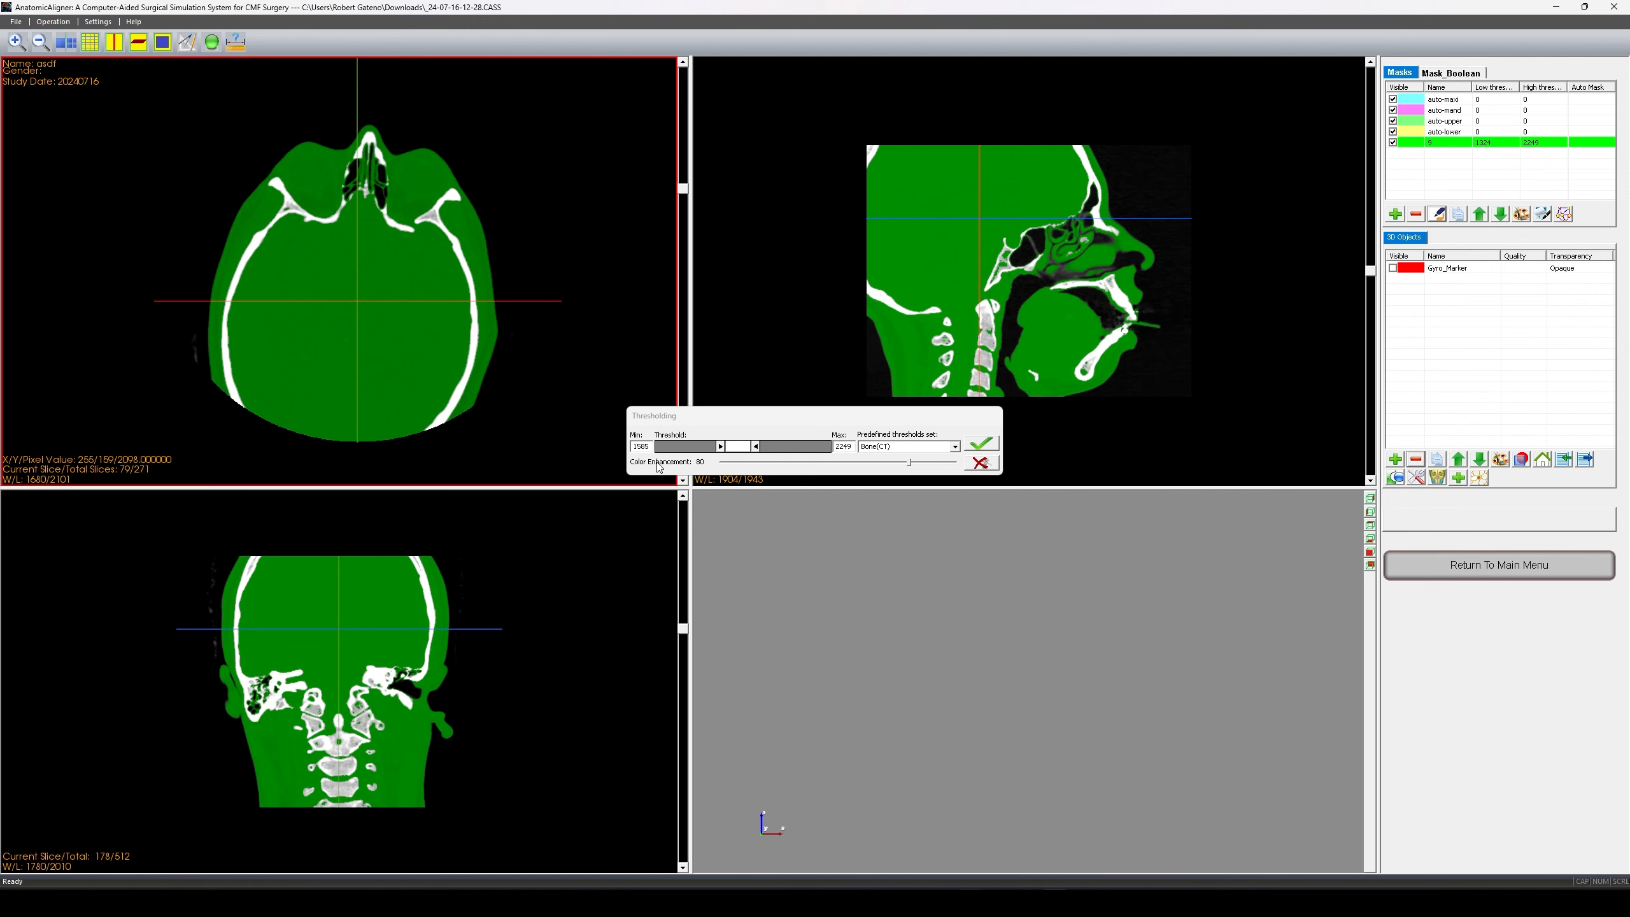
pyautogui.click(722, 446)
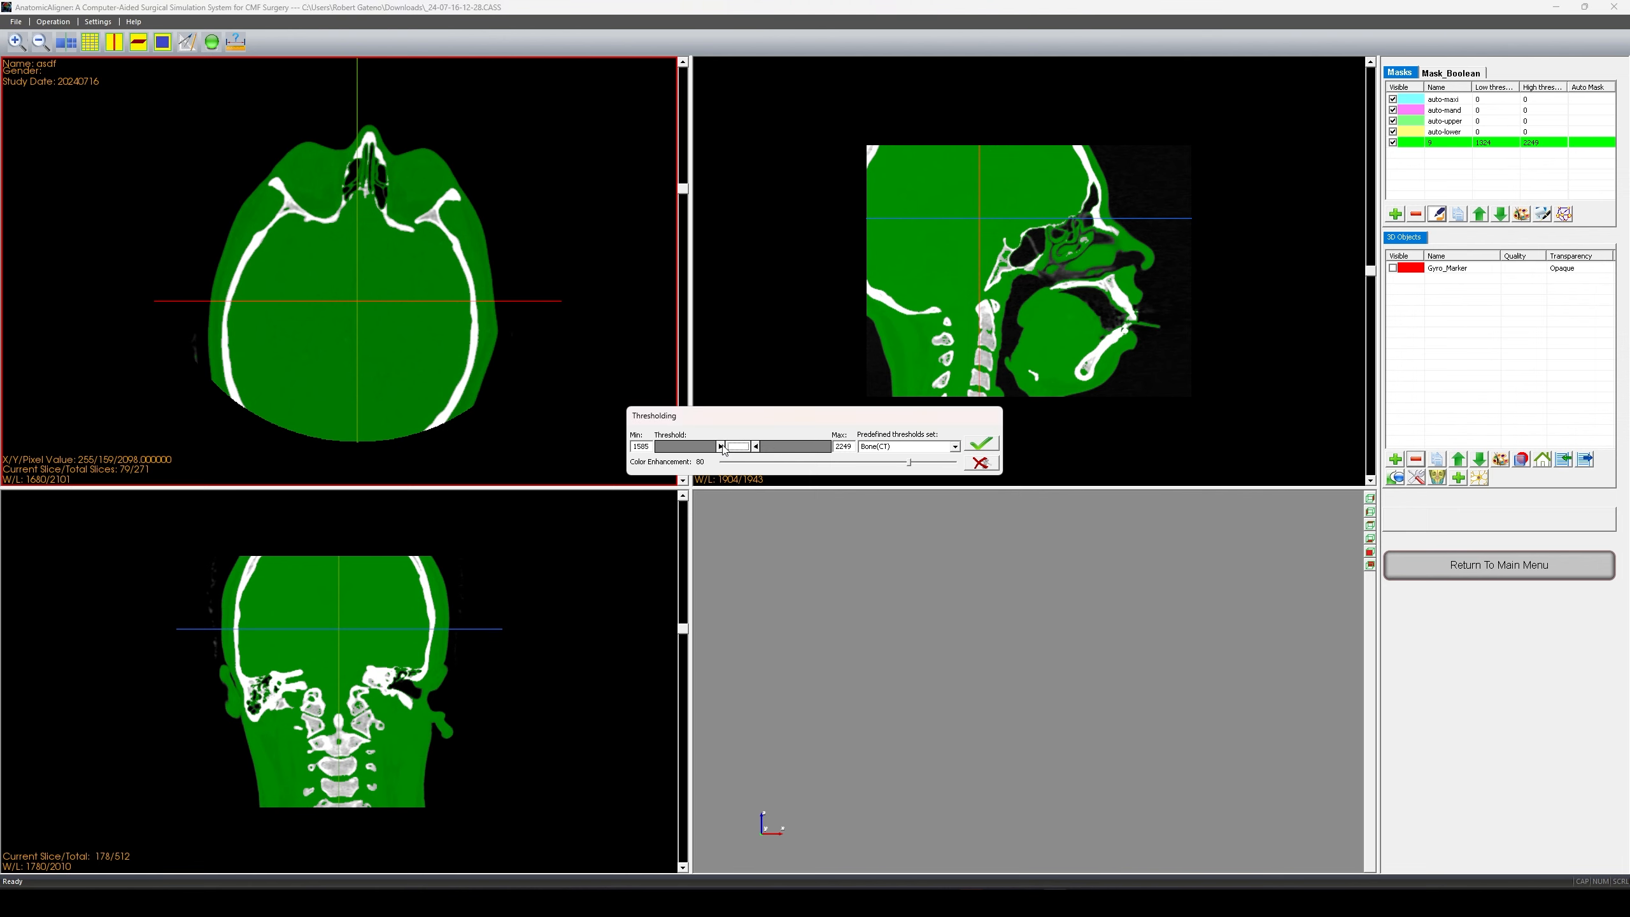
pyautogui.moveTo(723, 447); pyautogui.dragTo(726, 448)
pyautogui.scroll(19, 479, 350)
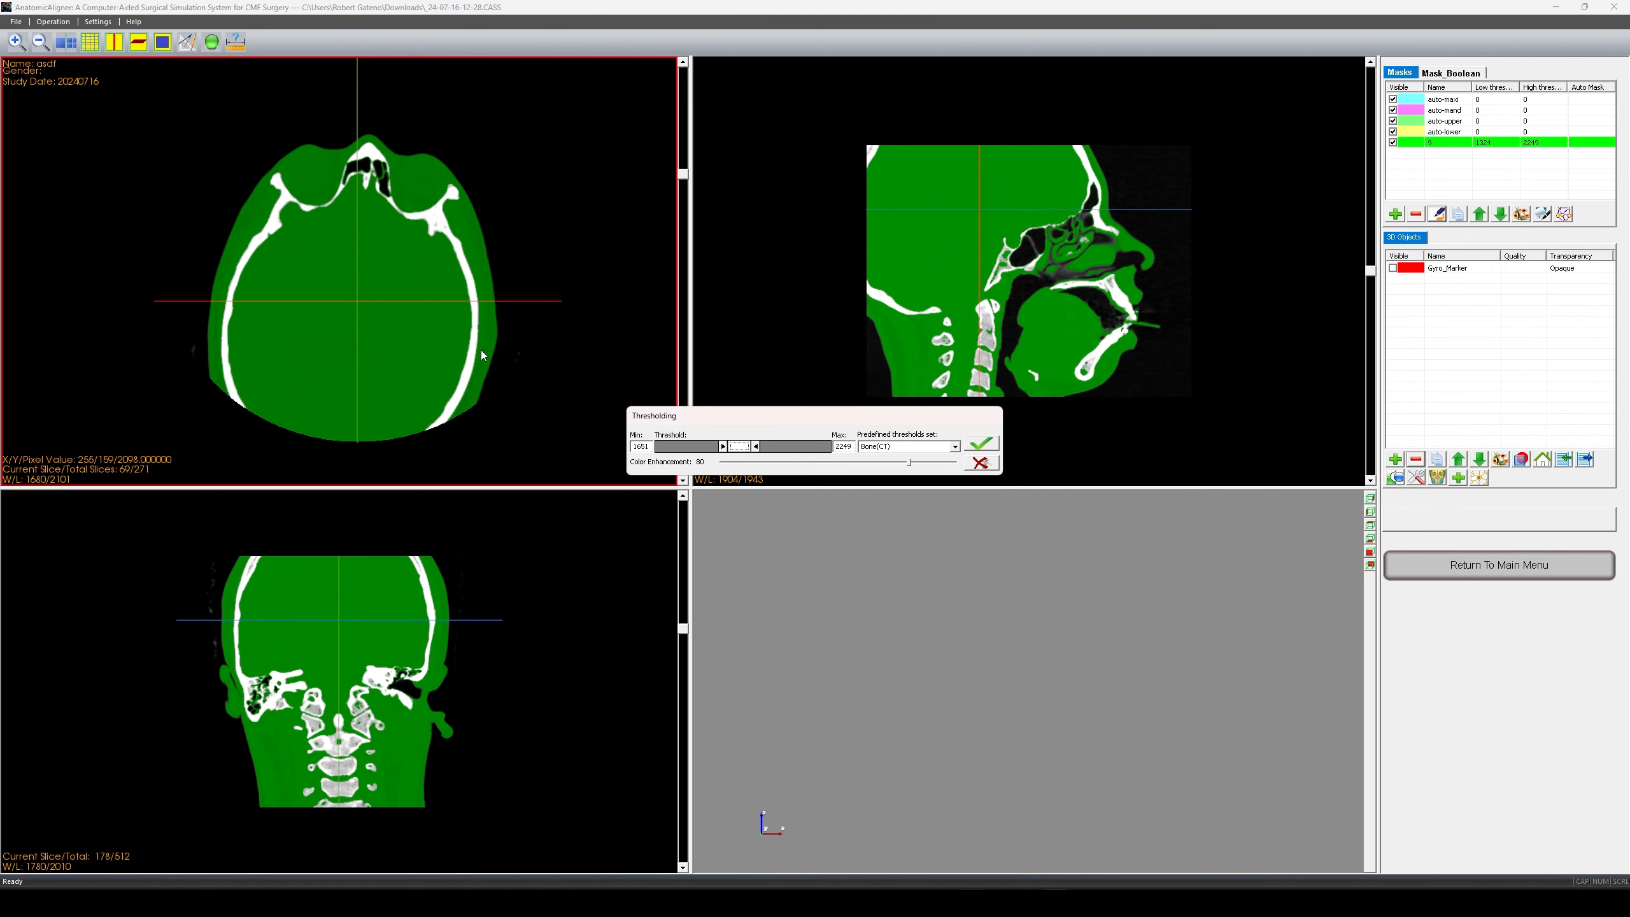
pyautogui.click(988, 442)
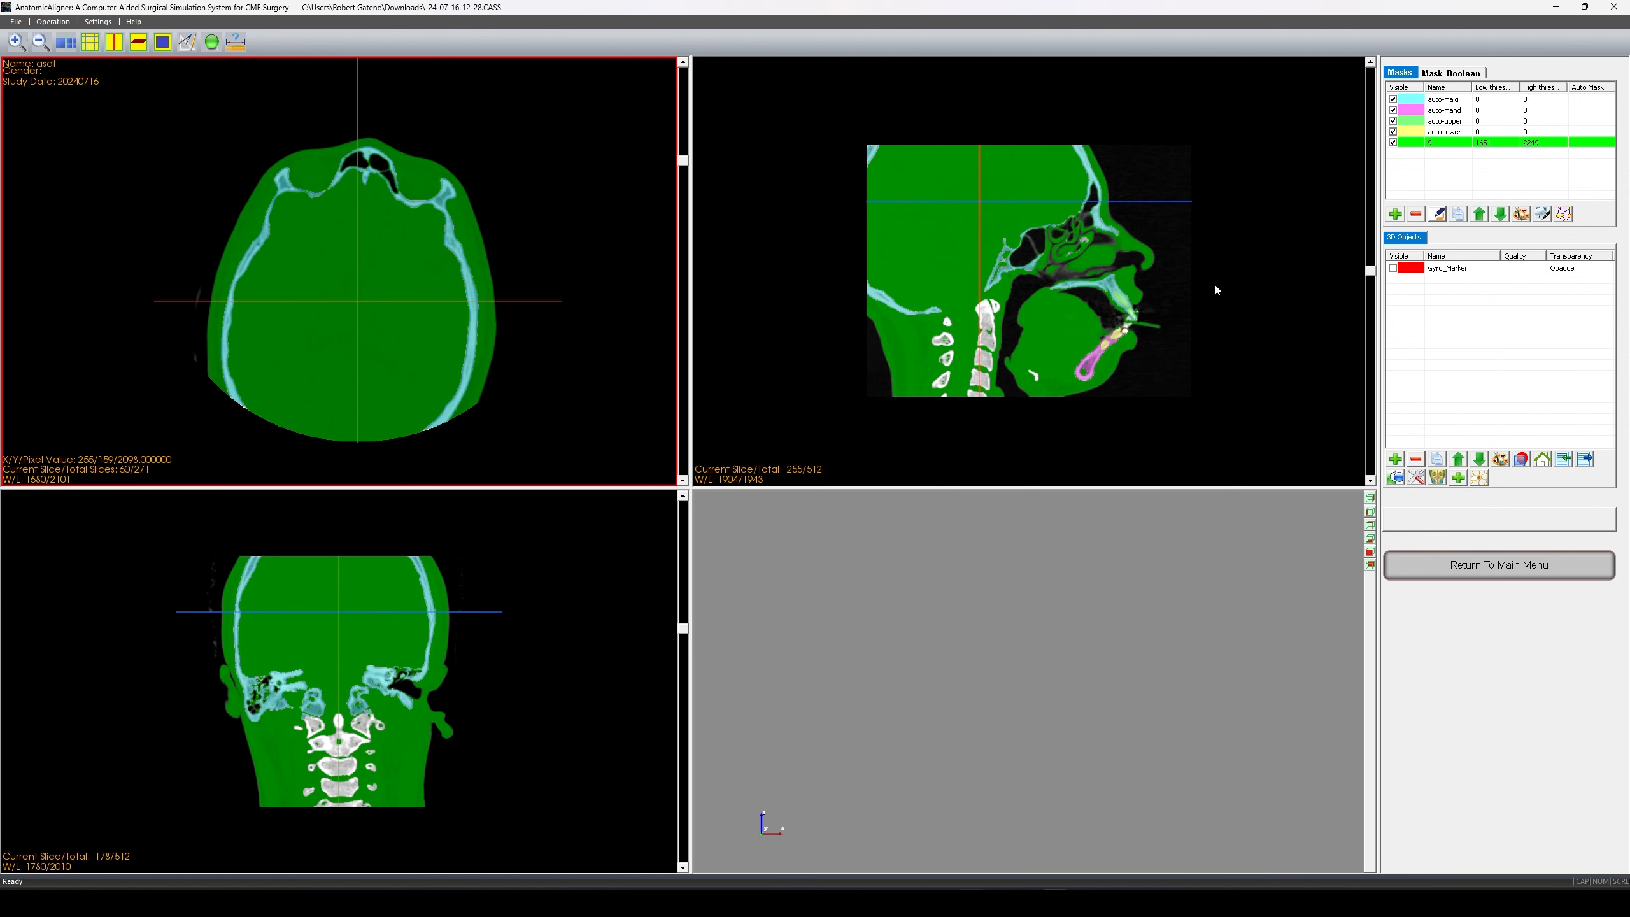
pyautogui.click(947, 535)
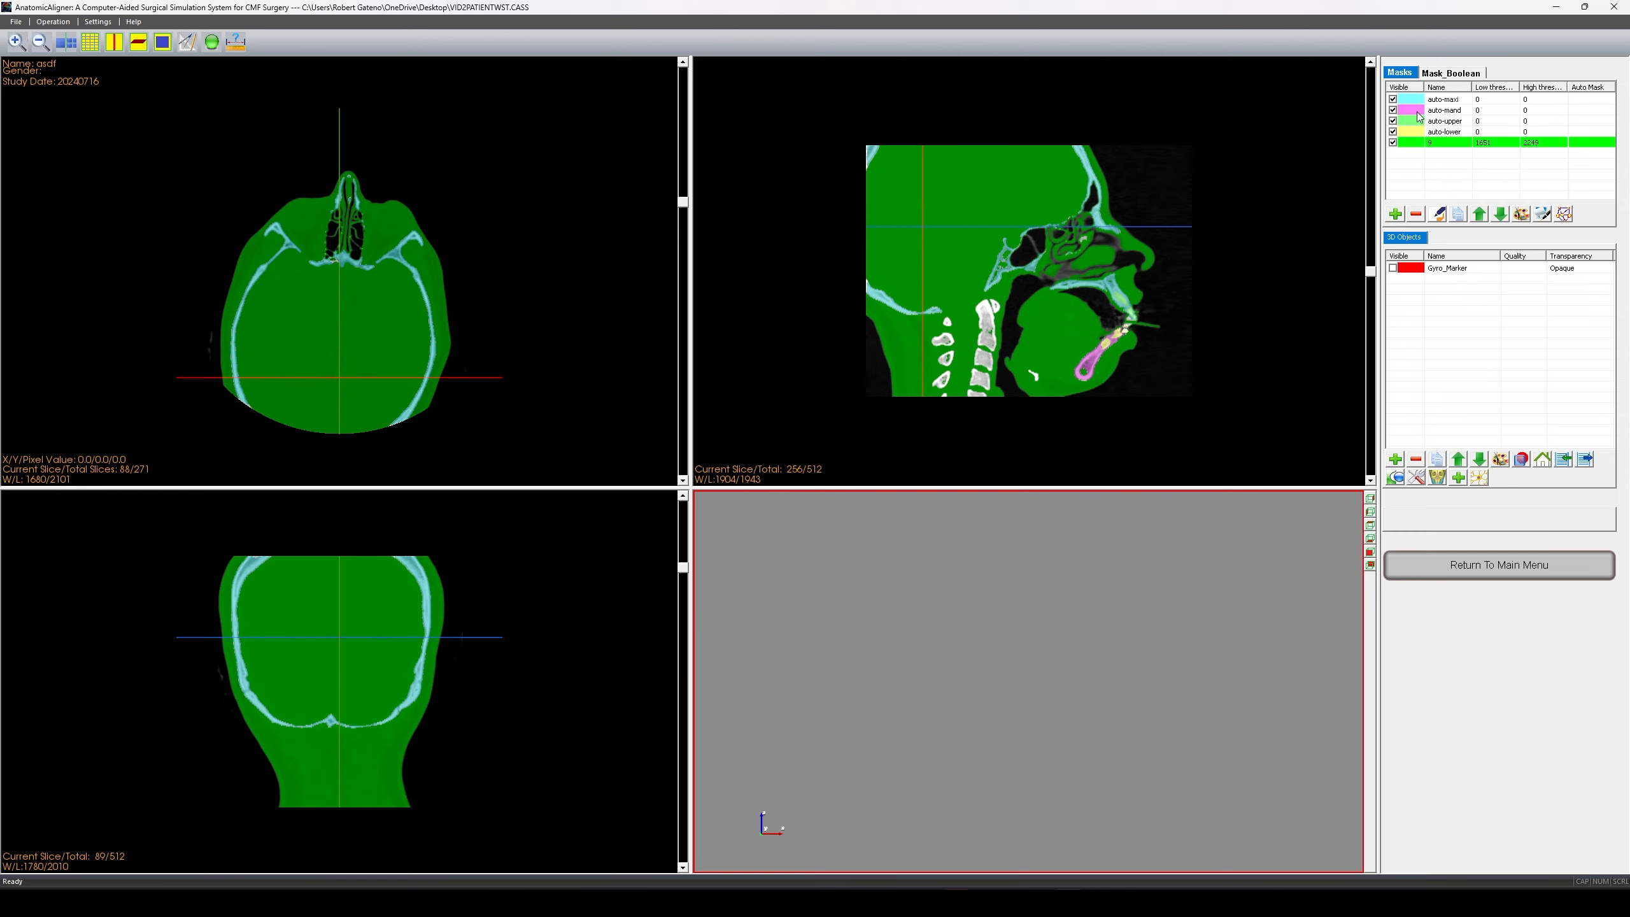
# - Rename the auto-maxi mask to Midface and the auto-mand mask to Mandible
pyautogui.doubleClick(1446, 100)
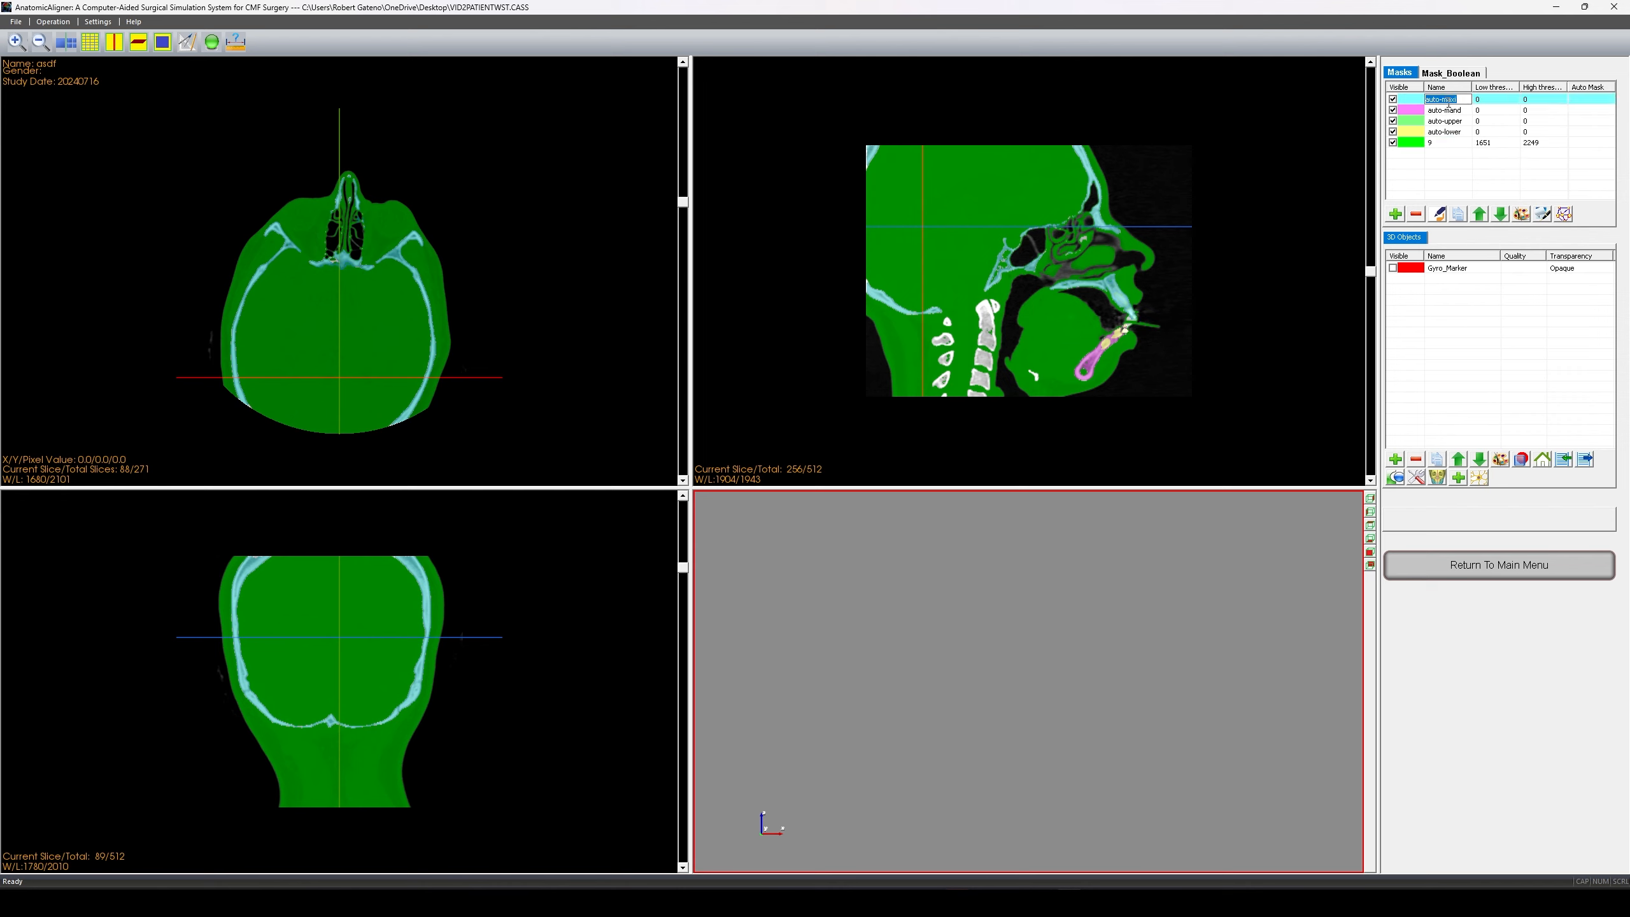
pyautogui.click(1443, 110)
pyautogui.click(1443, 110)
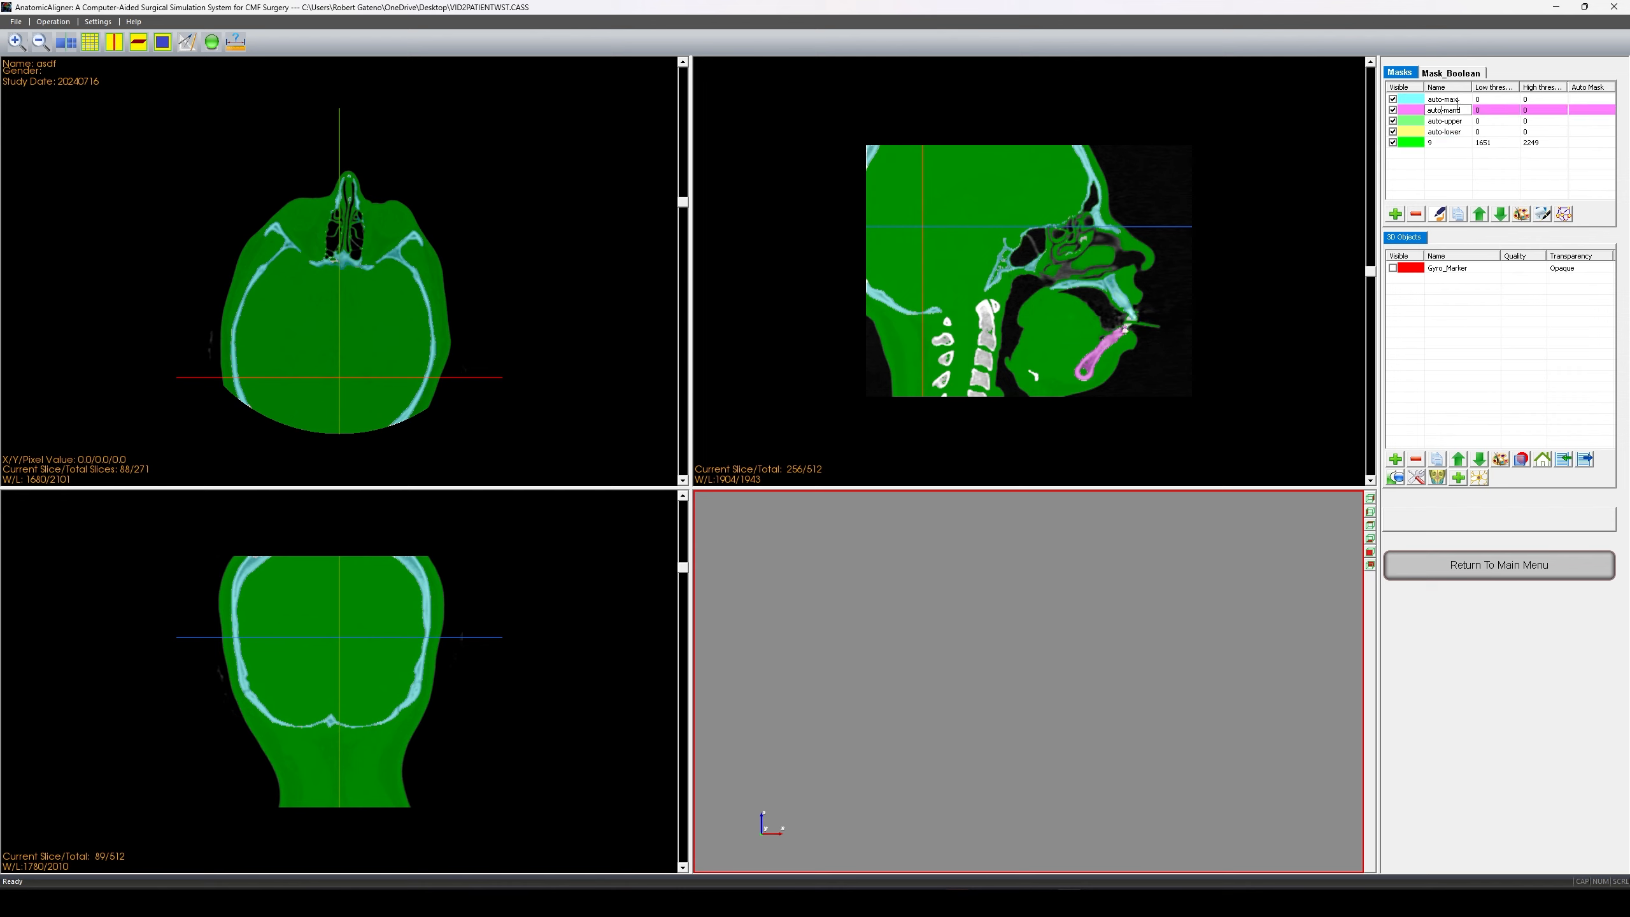
pyautogui.click(1456, 100)
pyautogui.click(1455, 100)
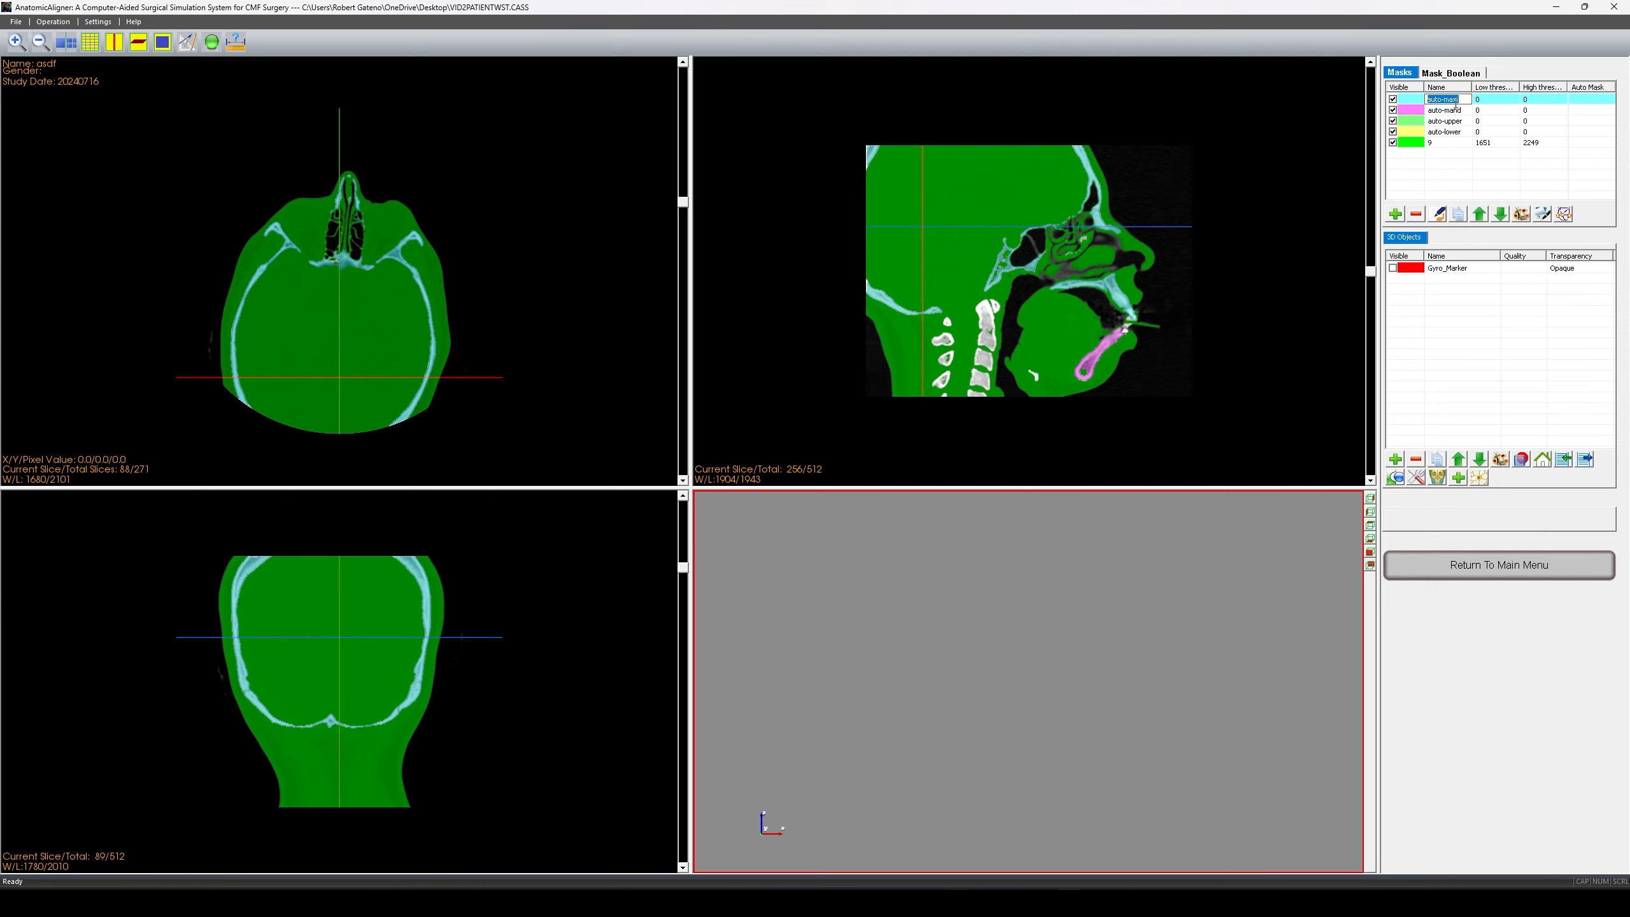
pyautogui.press('BackSpace')
pyautogui.click(1451, 111)
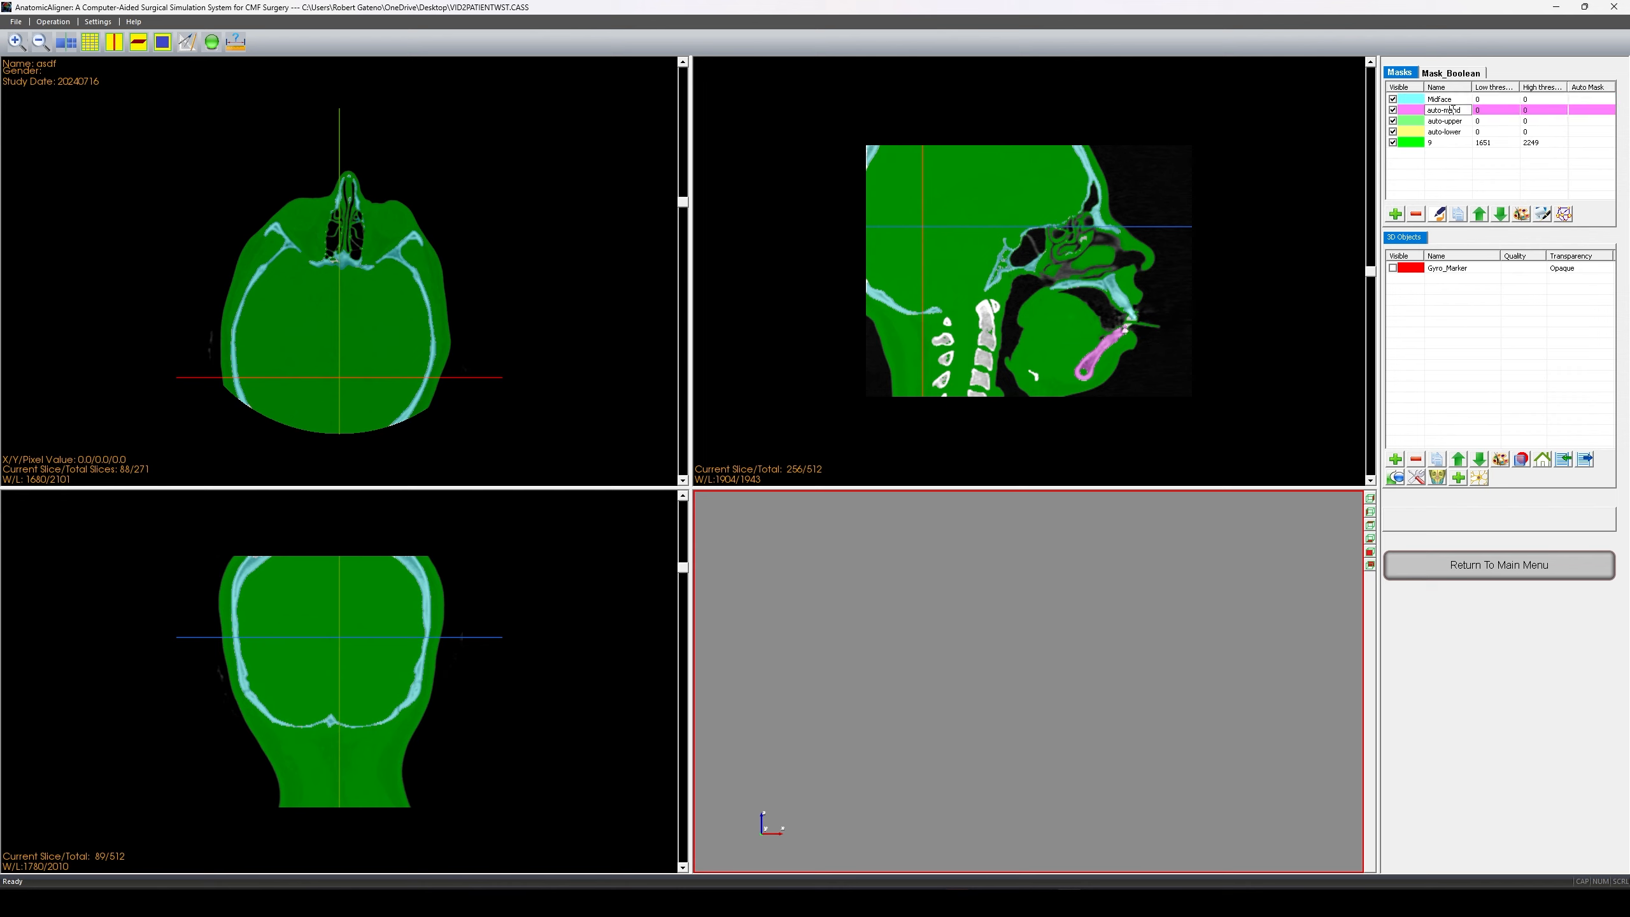
pyautogui.click(1450, 111)
pyautogui.write('Mandible')
# - Rename the remaining masks Upper Roots, Lower Roots and Soft Tissue
pyautogui.doubleClick(1437, 121)
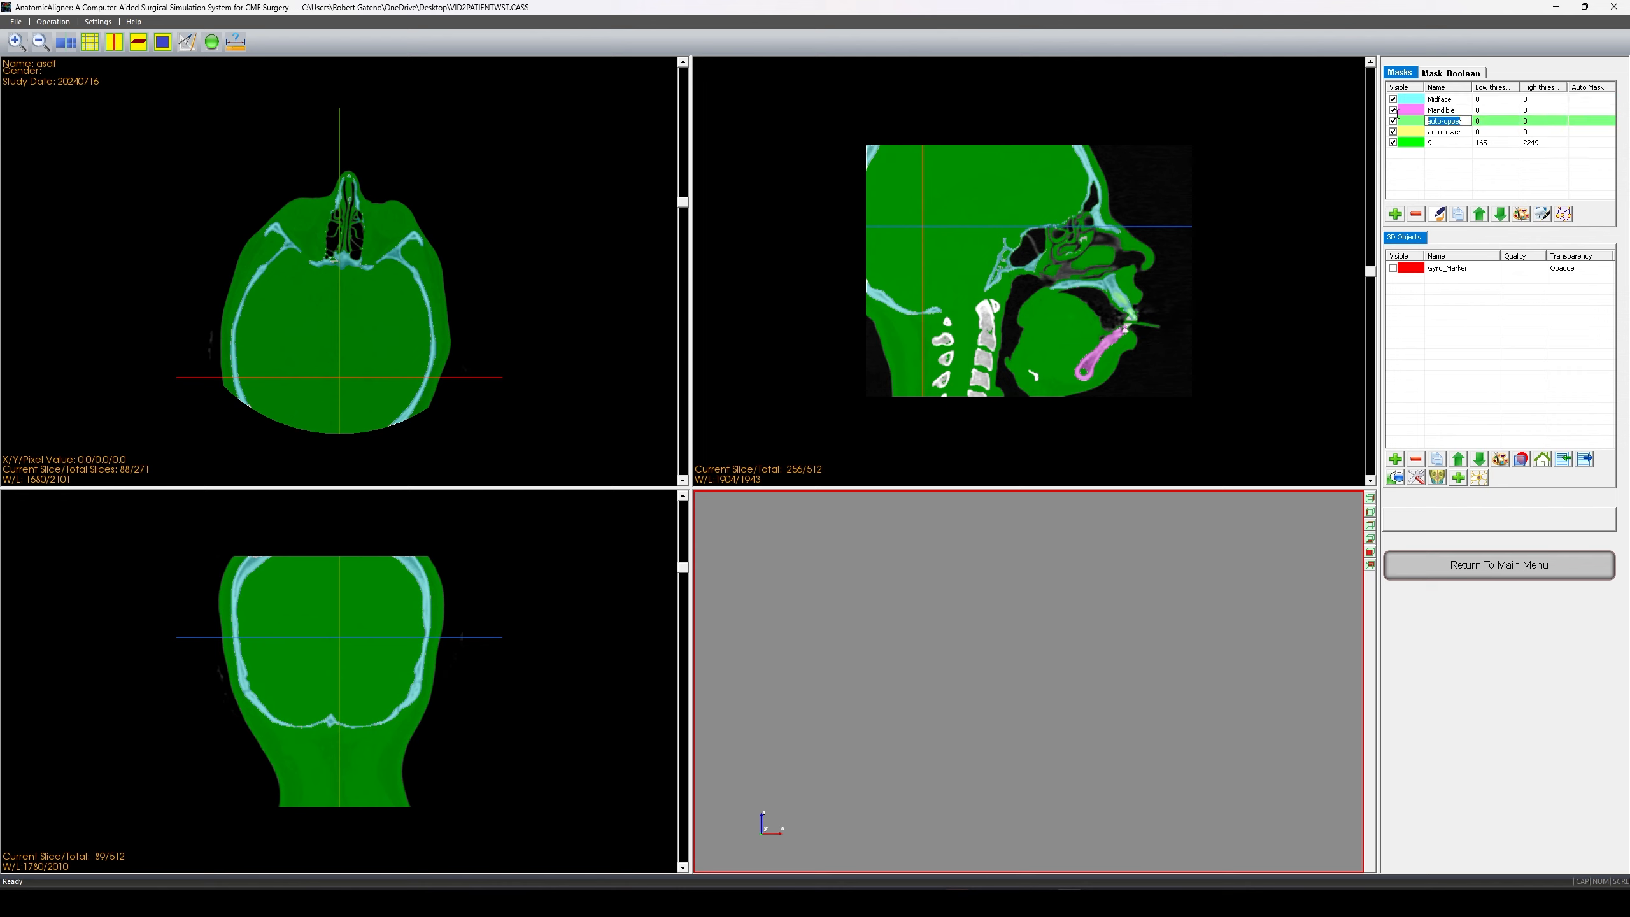
pyautogui.write('r')
pyautogui.write('pper Roo')
pyautogui.doubleClick(1466, 132)
pyautogui.write('Lower Roo')
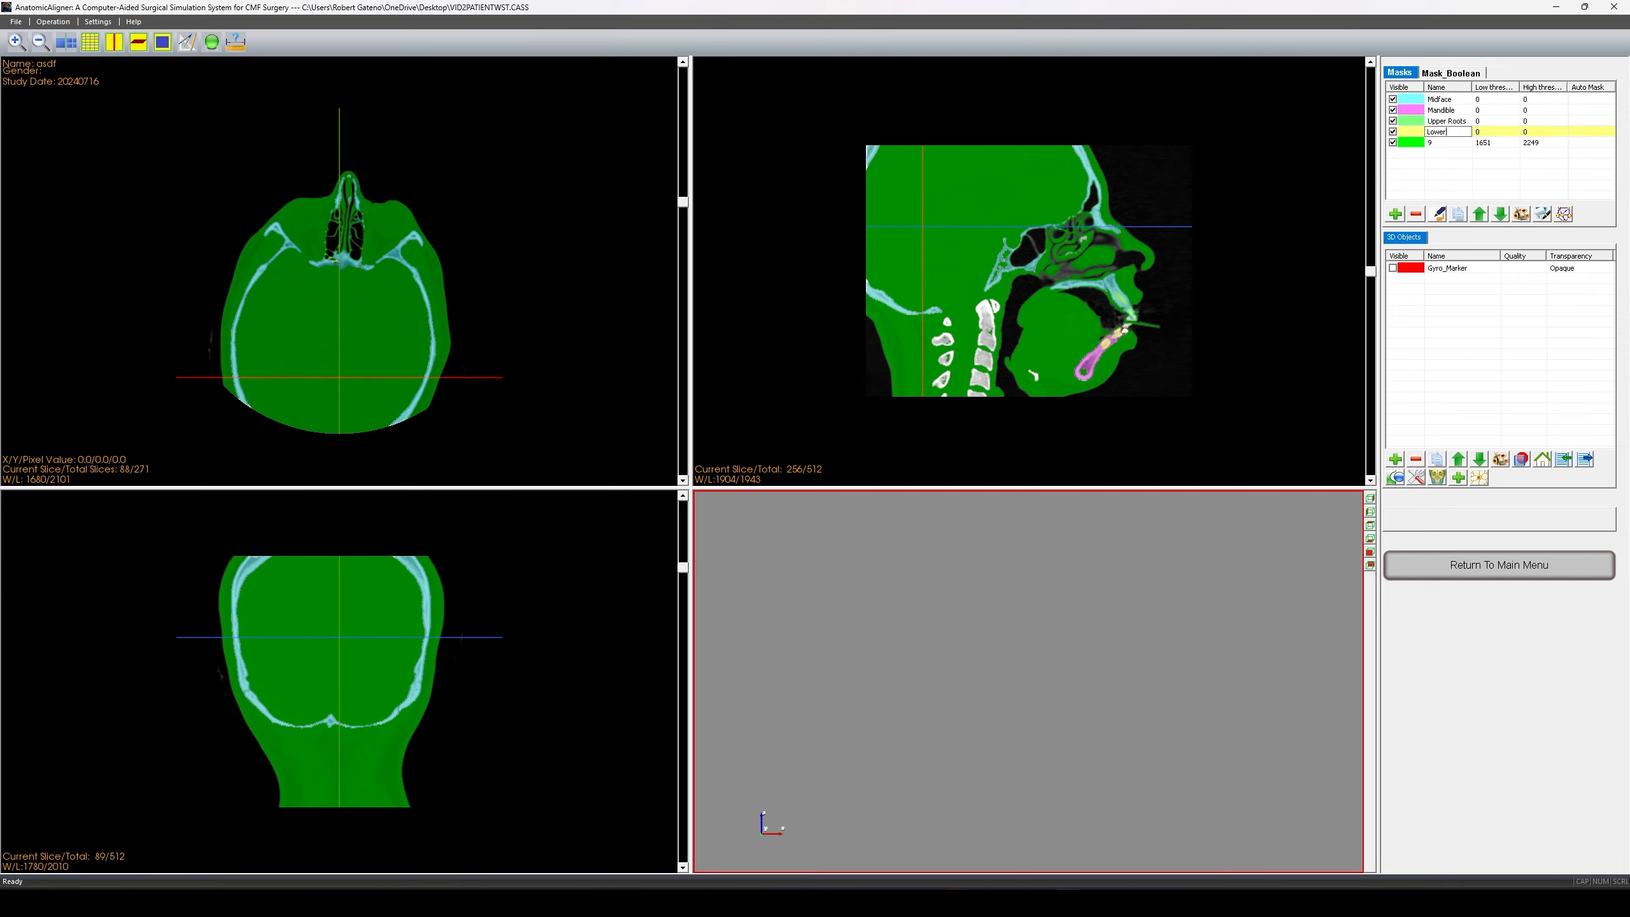
pyautogui.press('Return')
pyautogui.click(1443, 144)
pyautogui.click(1443, 145)
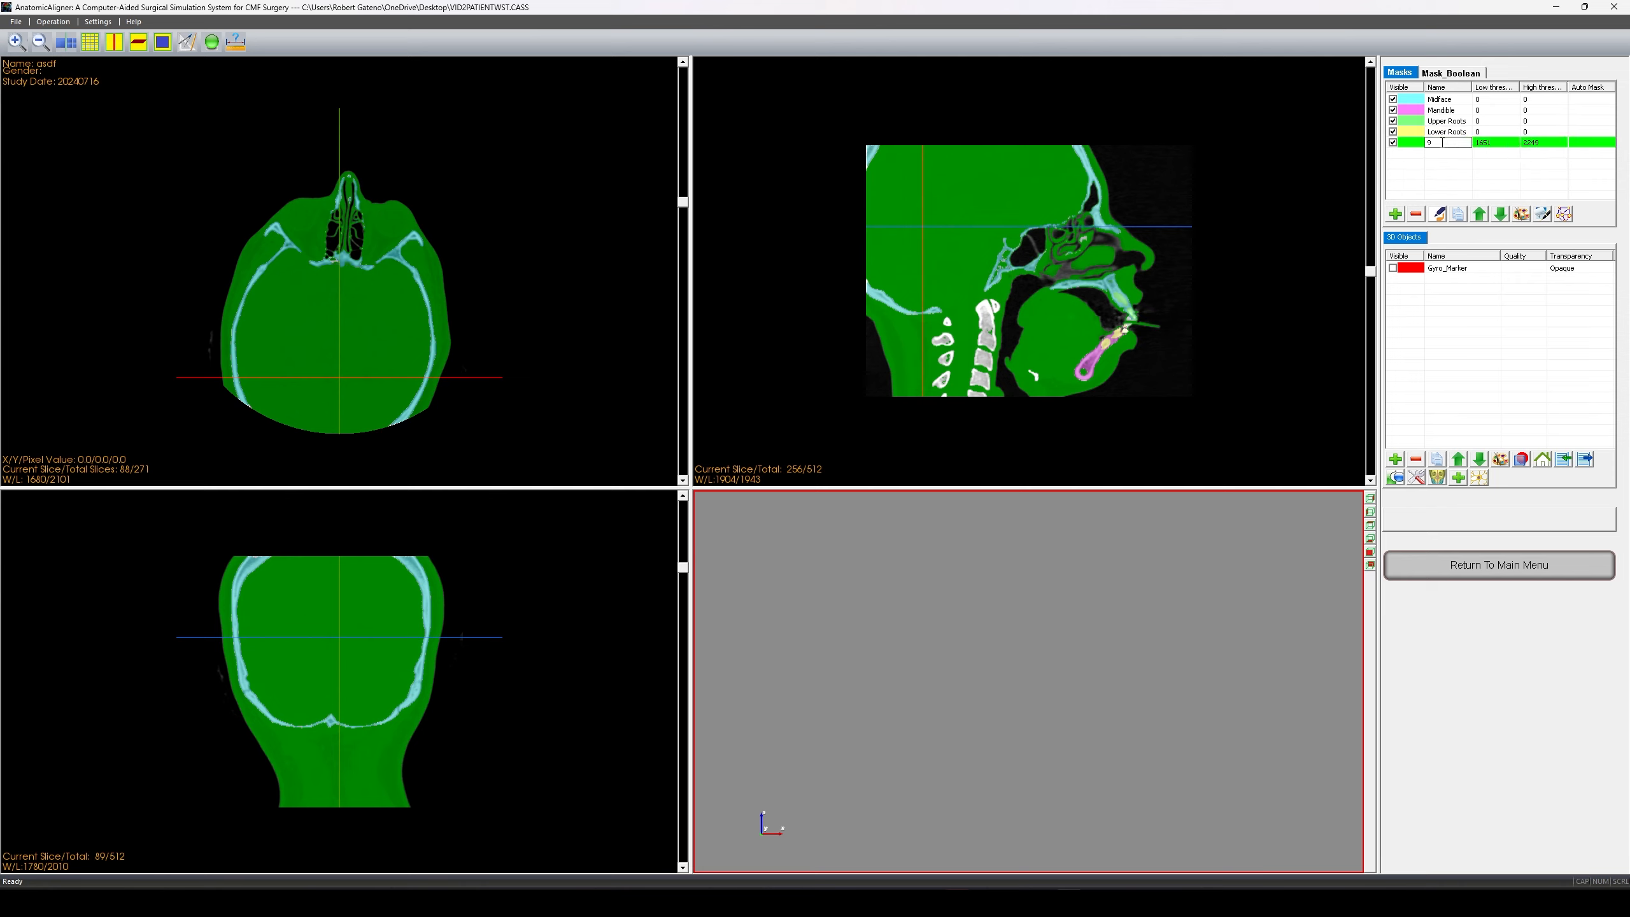
pyautogui.write('Soft Tissue')
# - Commit the Soft Tissue name and change its colour from green to pale yellow
pyautogui.click(1450, 169)
pyautogui.scroll(-20, 1057, 283)
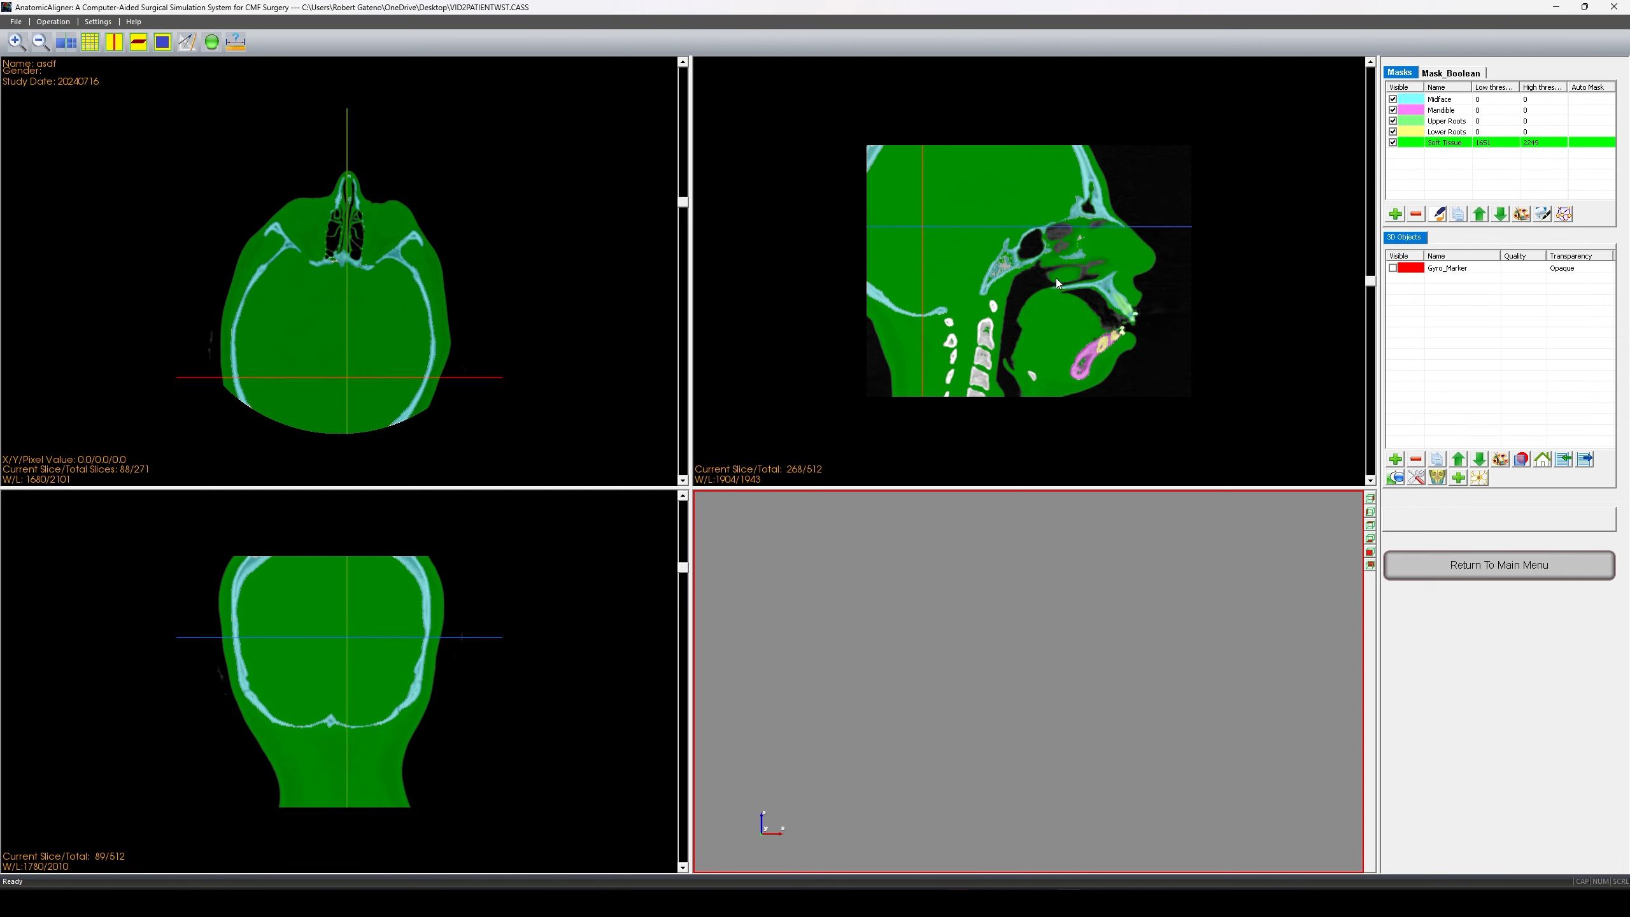
pyautogui.scroll(14, 1062, 279)
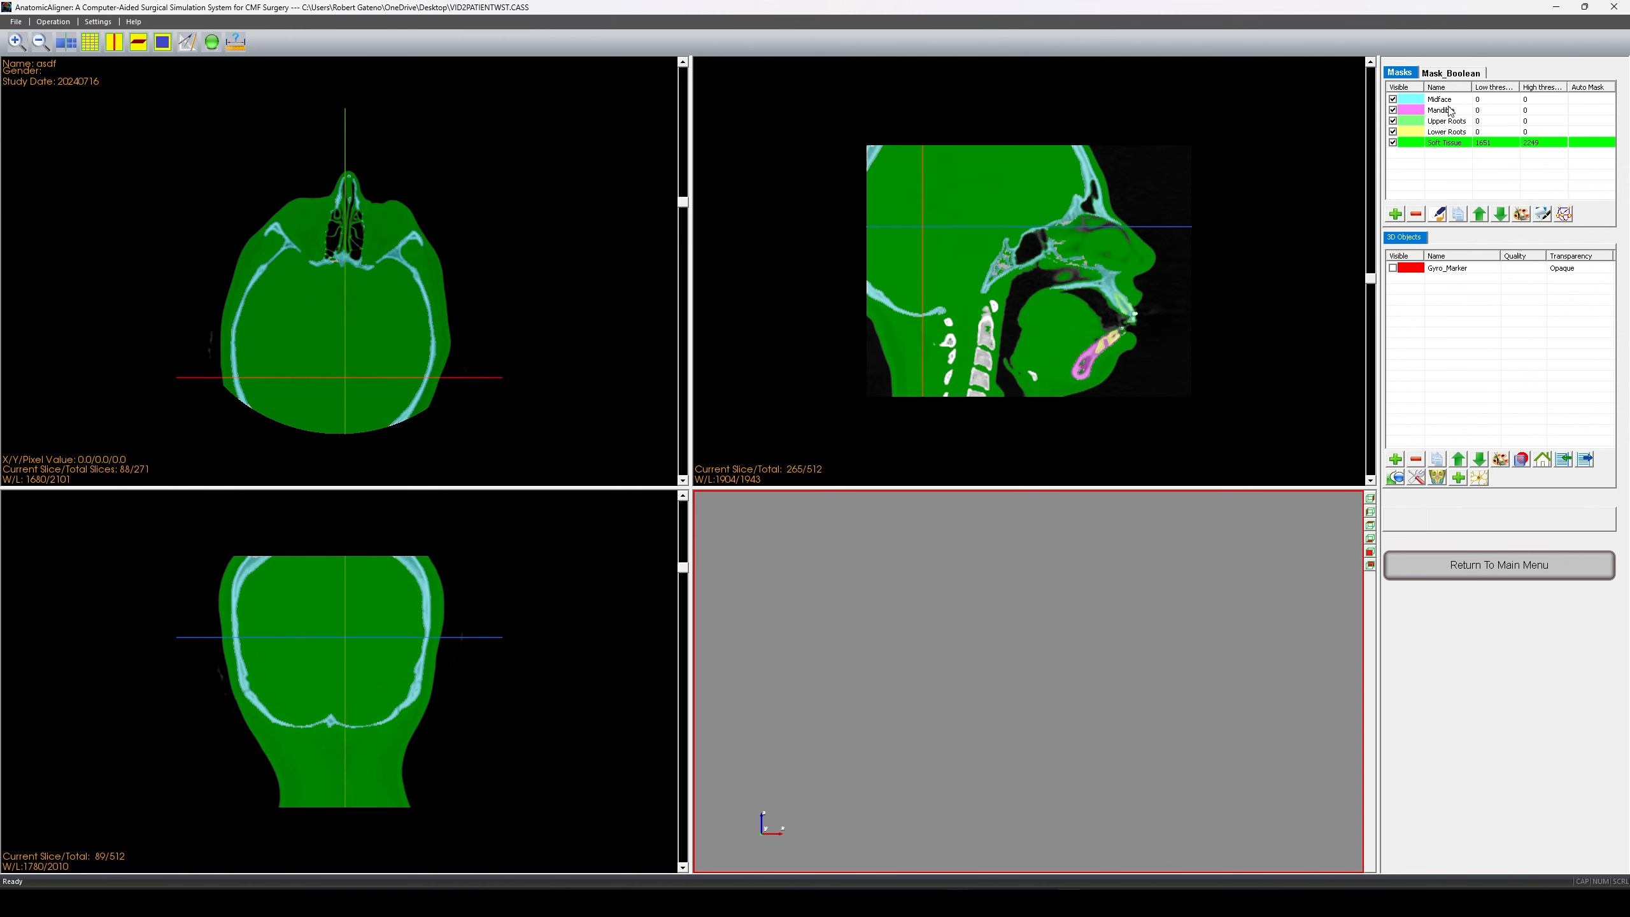
pyautogui.click(1521, 214)
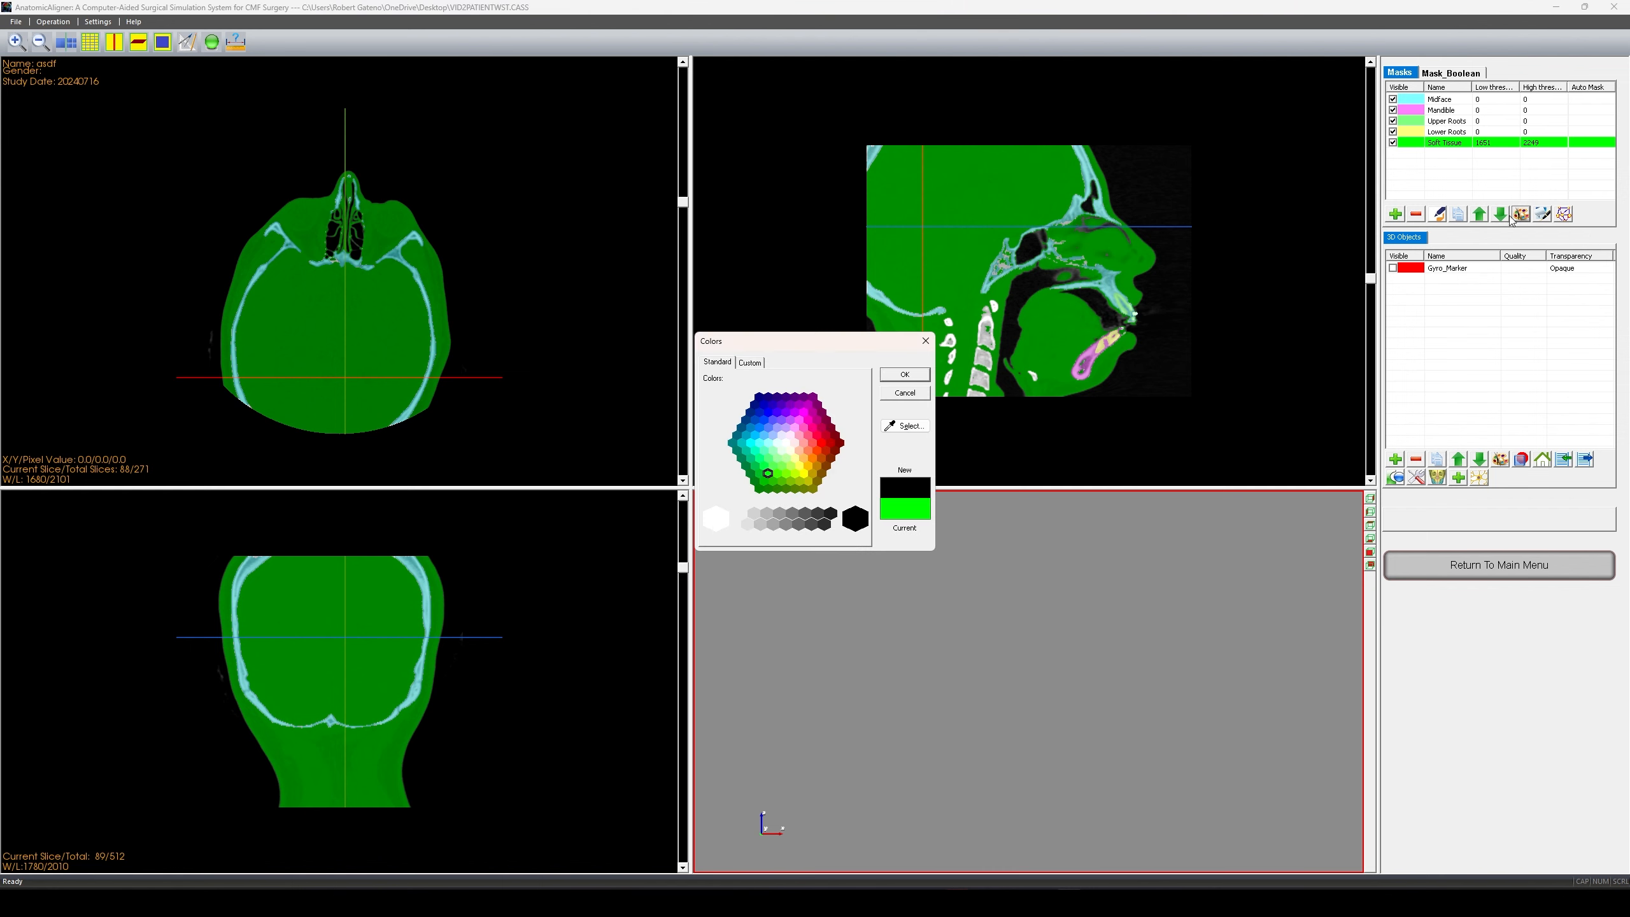
pyautogui.click(803, 470)
pyautogui.click(795, 459)
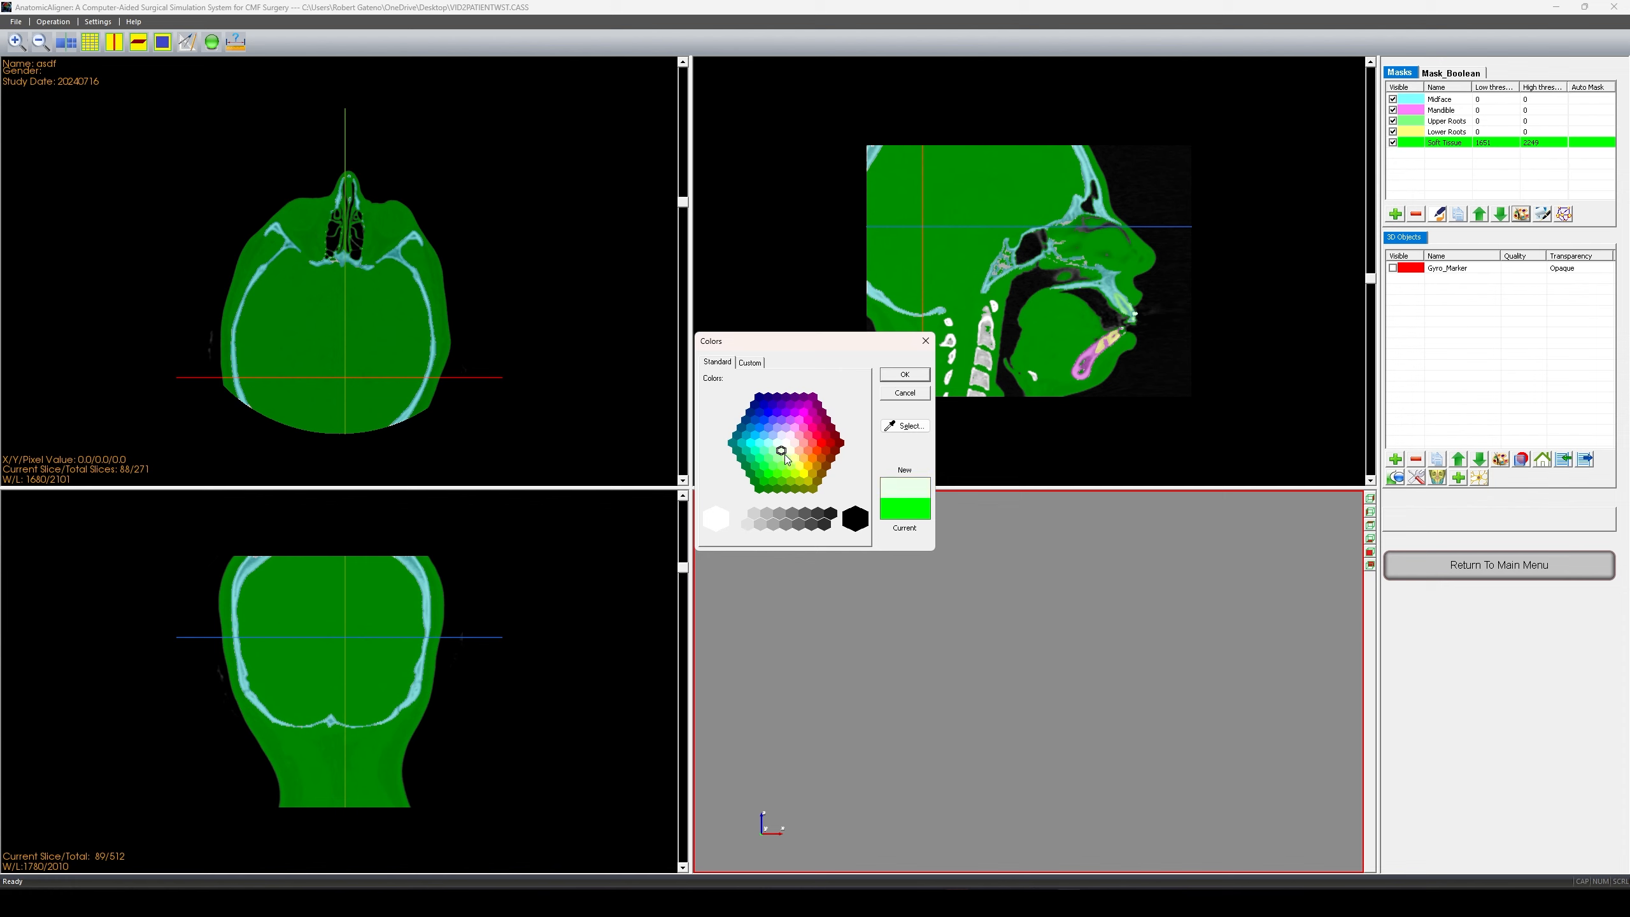
pyautogui.click(920, 376)
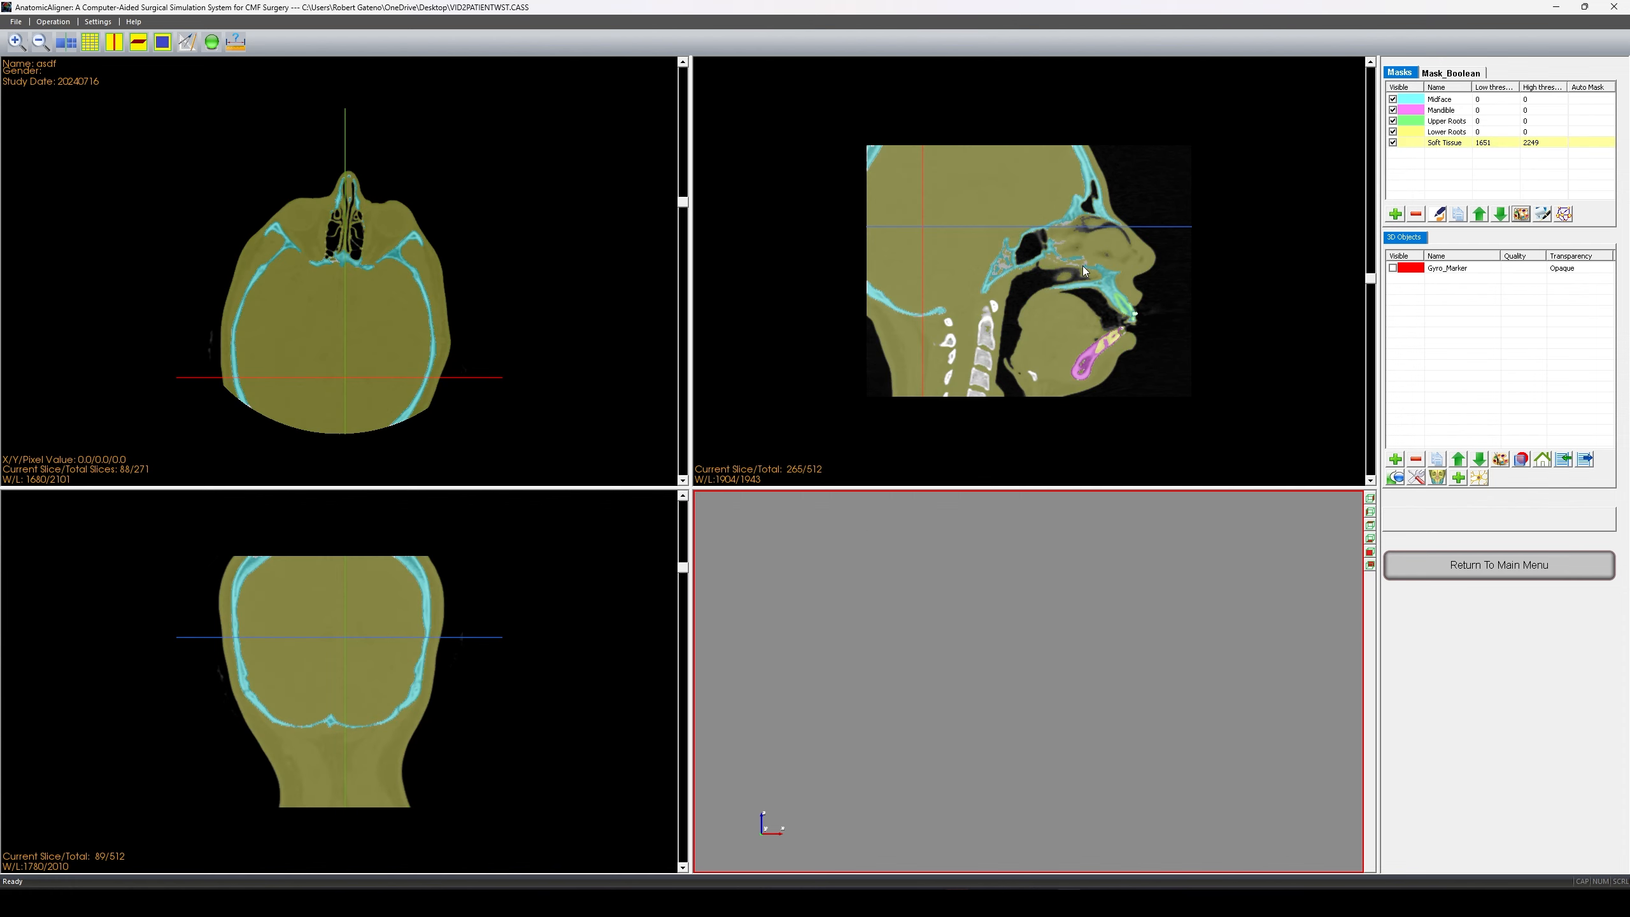
pyautogui.scroll(-6, 1092, 306)
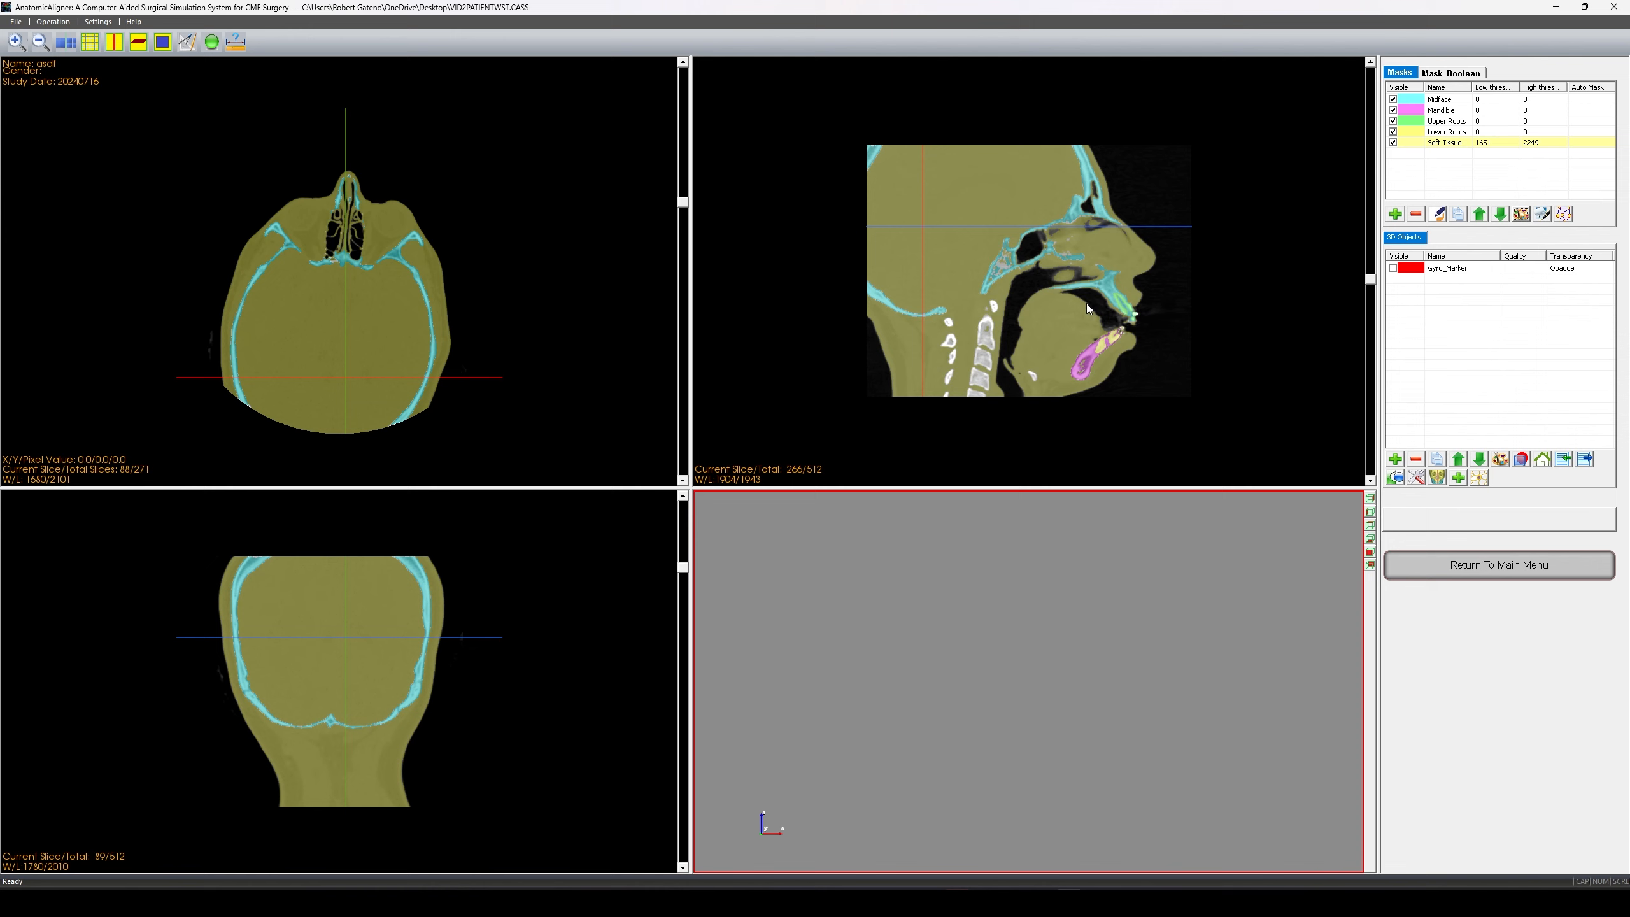
pyautogui.scroll(-4, 1084, 303)
pyautogui.scroll(18, 314, 328)
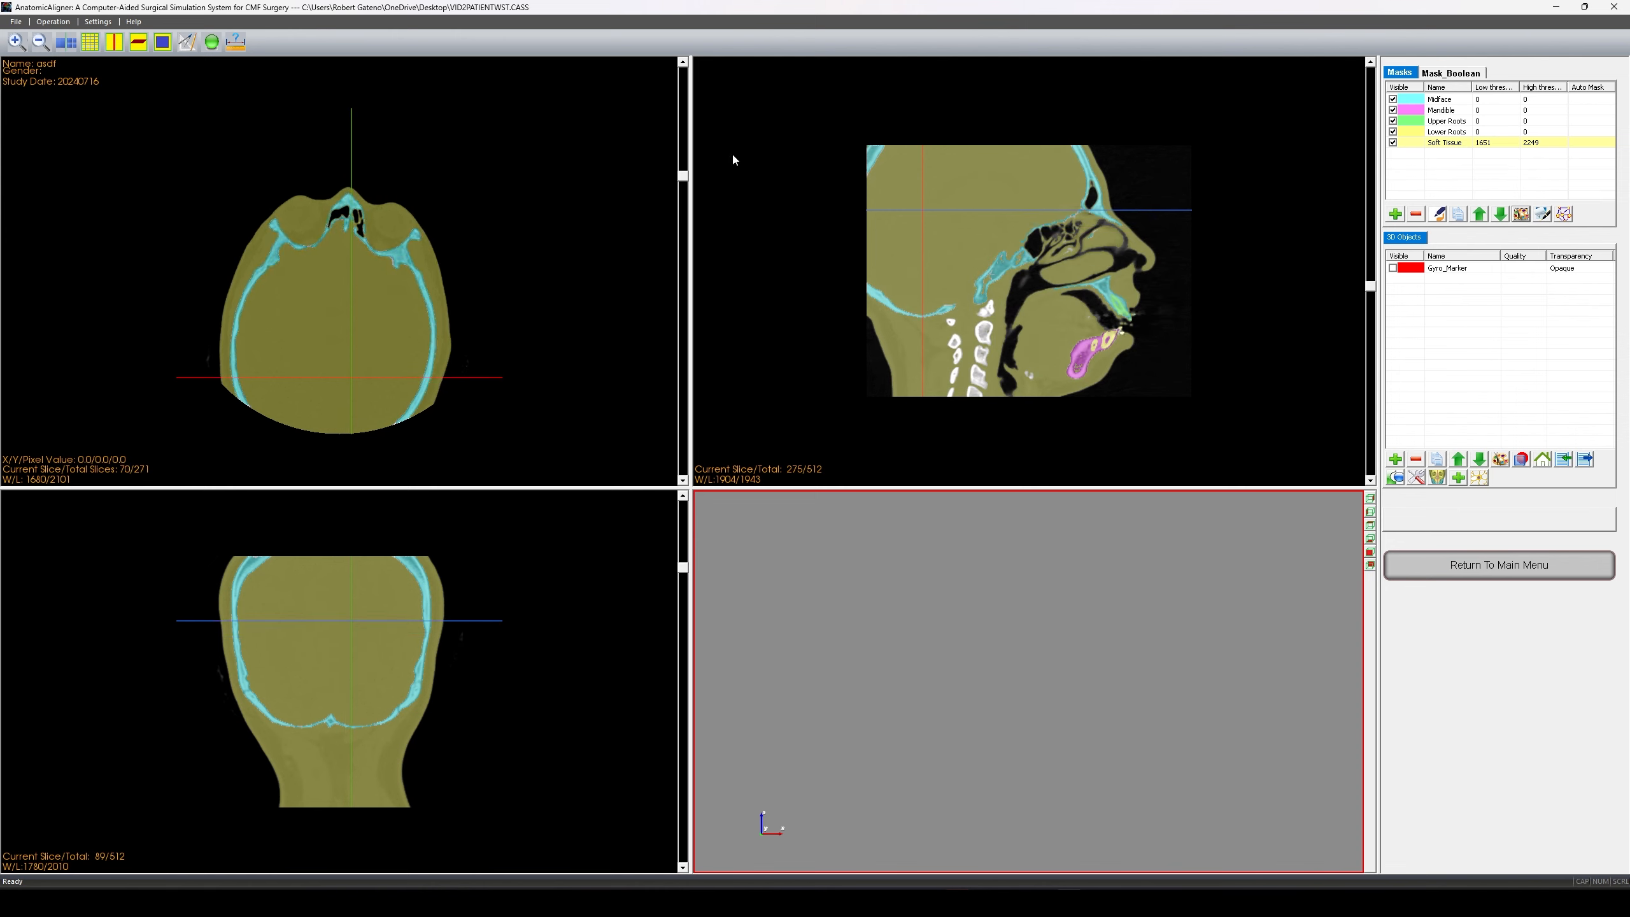
# - Change the Lower Roots mask colour to red
pyautogui.click(1430, 132)
pyautogui.click(1521, 214)
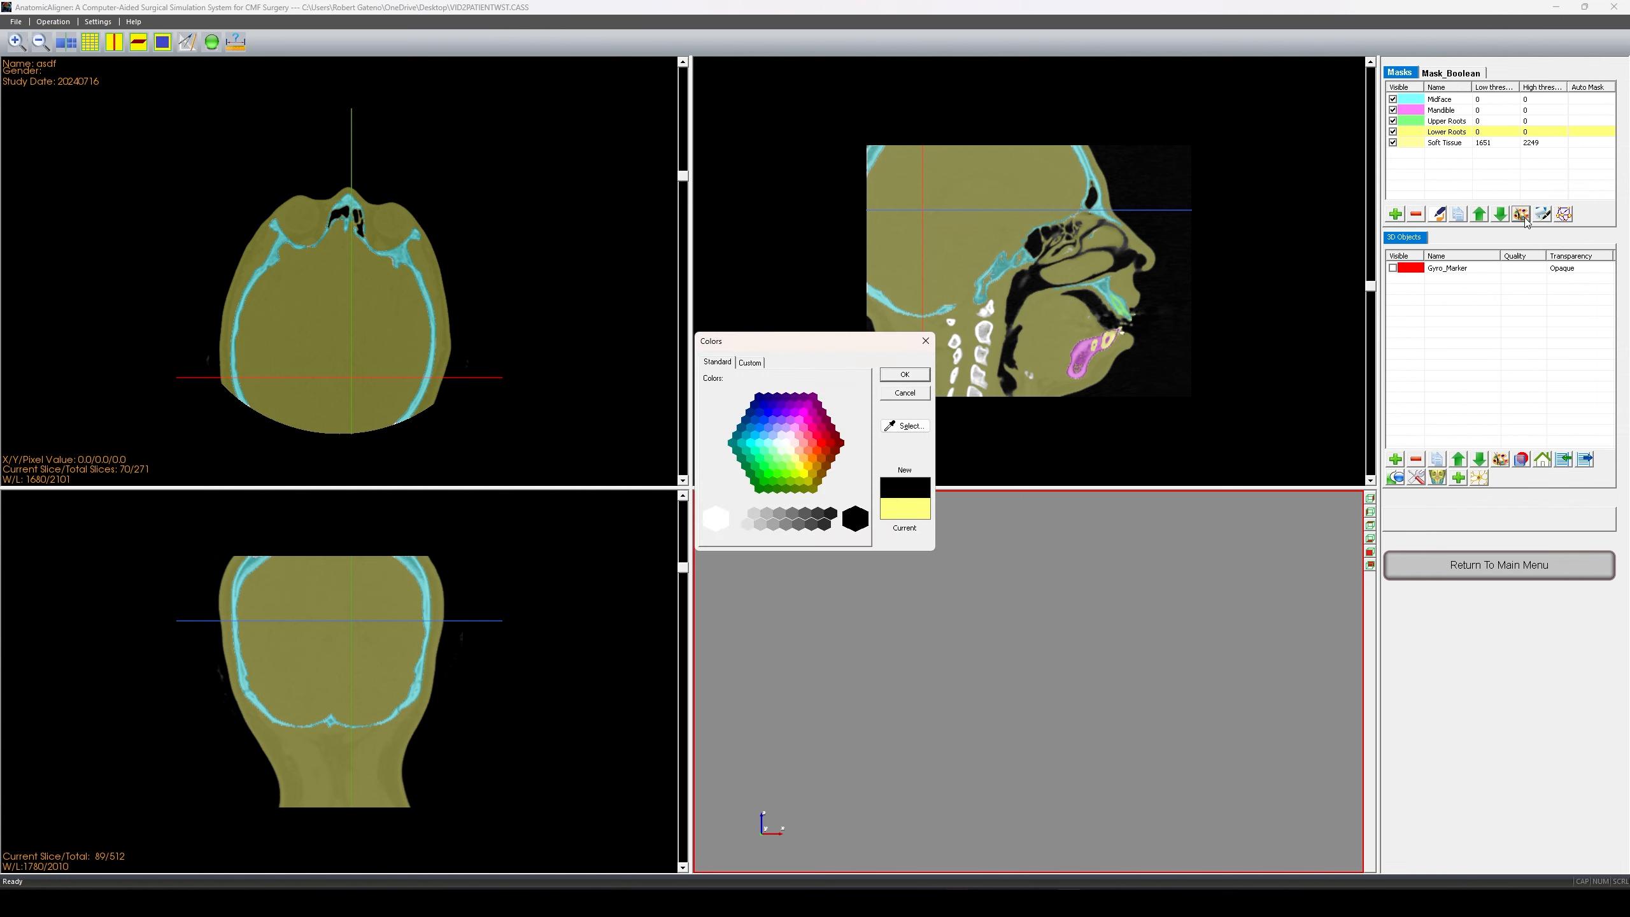
pyautogui.click(826, 446)
pyautogui.click(897, 375)
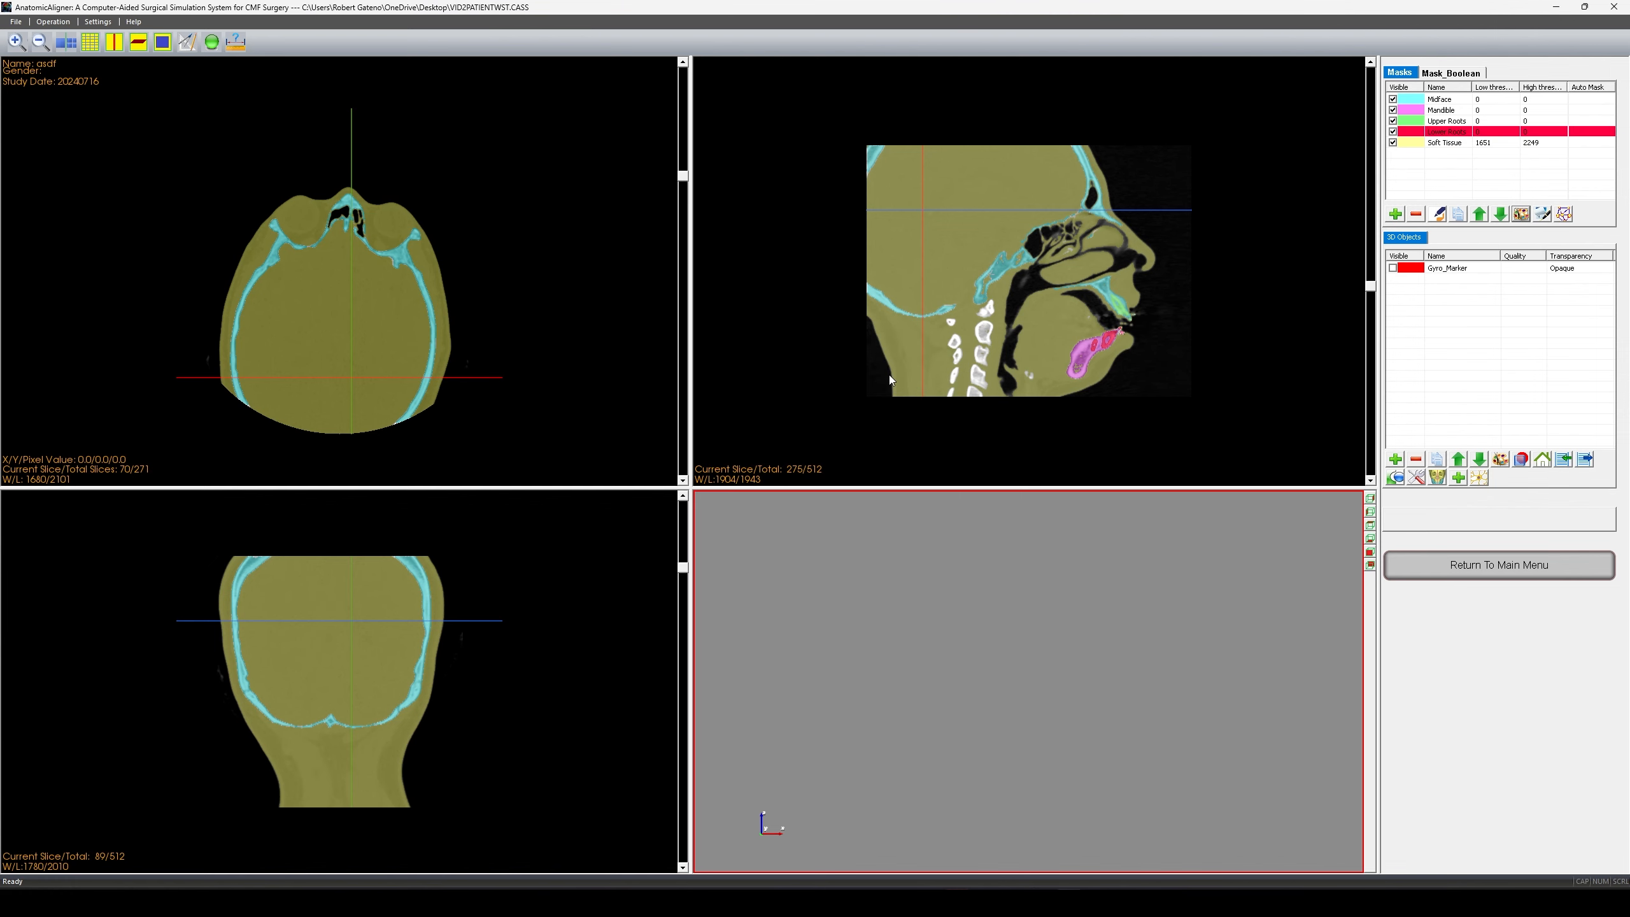
pyautogui.scroll(-3, 1115, 324)
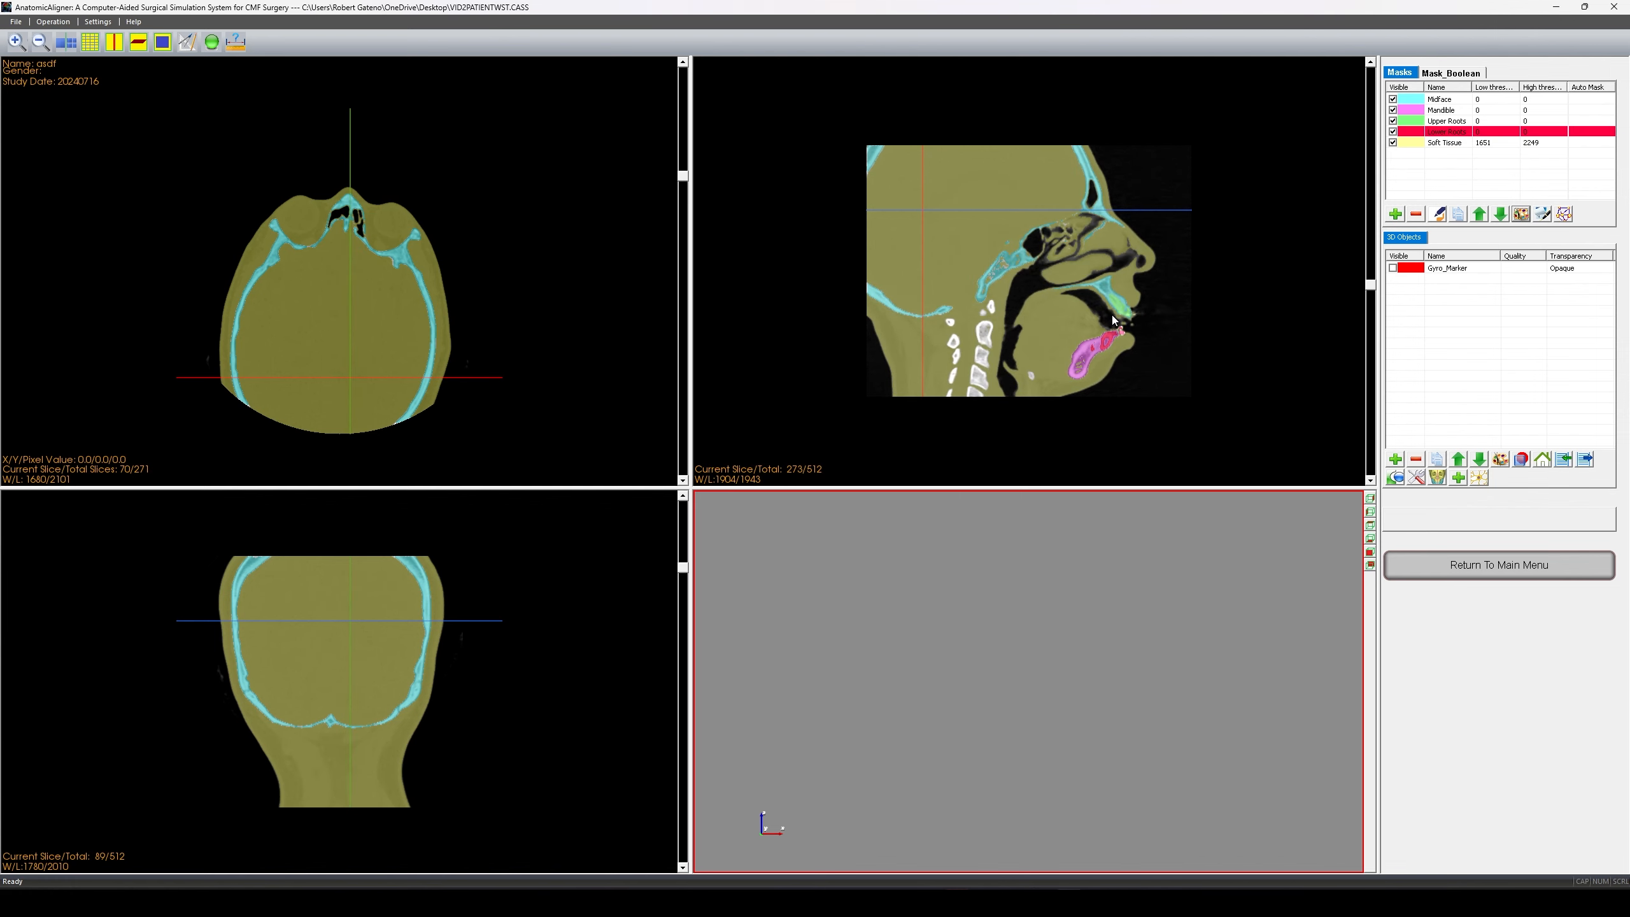
pyautogui.scroll(-5, 1226, 224)
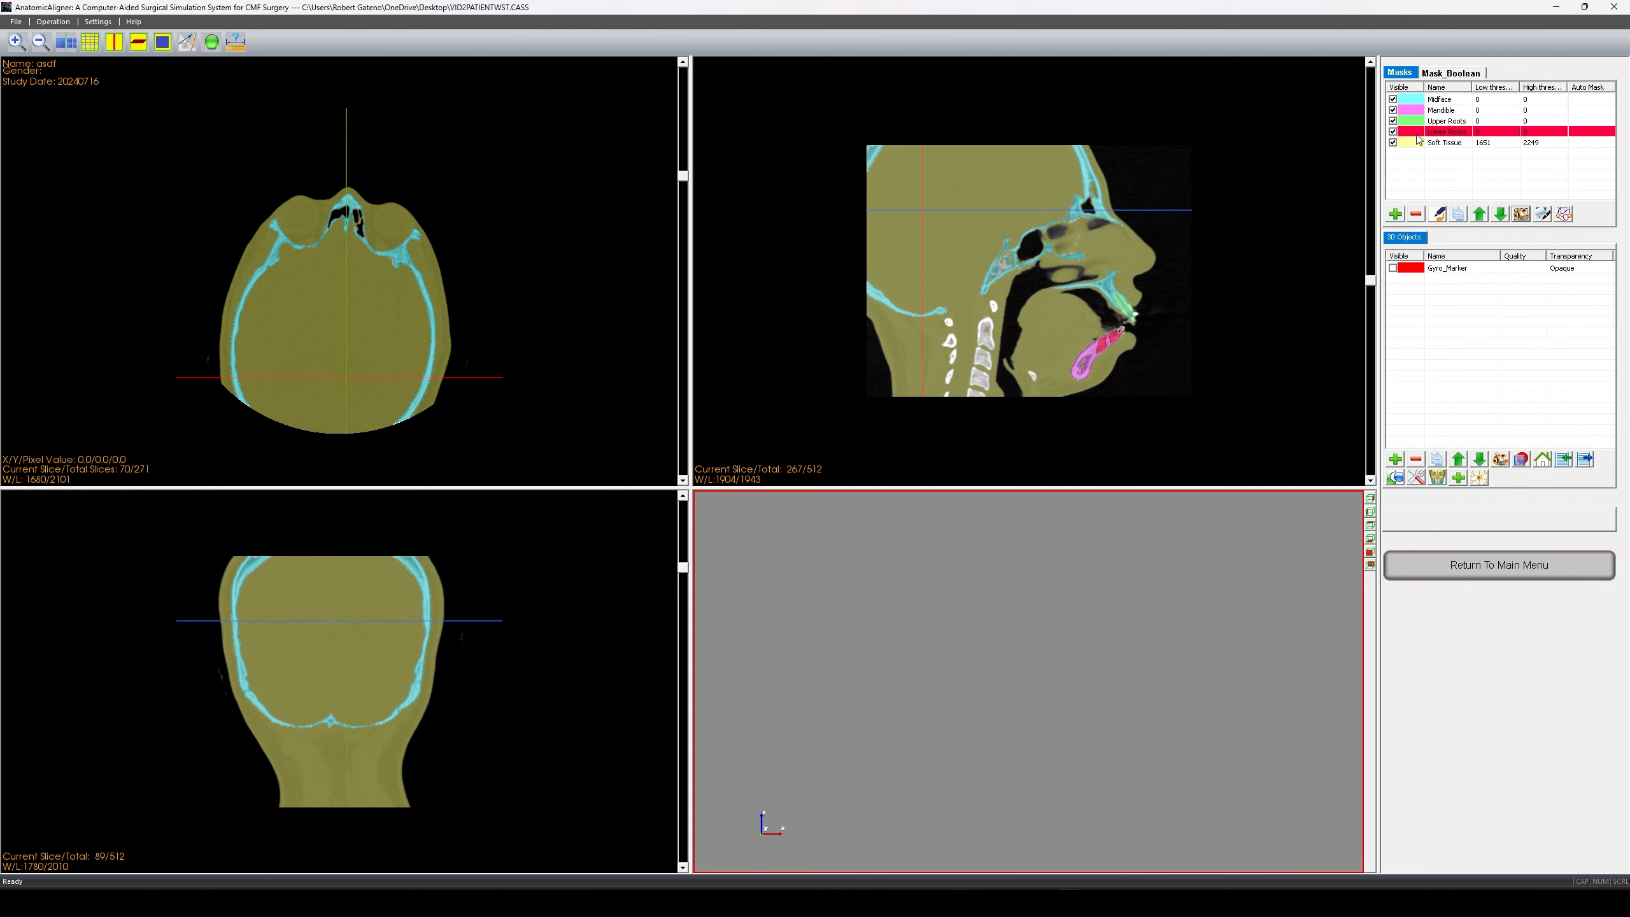
# - Change the Upper Roots mask colour to purple
pyautogui.click(1449, 121)
pyautogui.click(1516, 214)
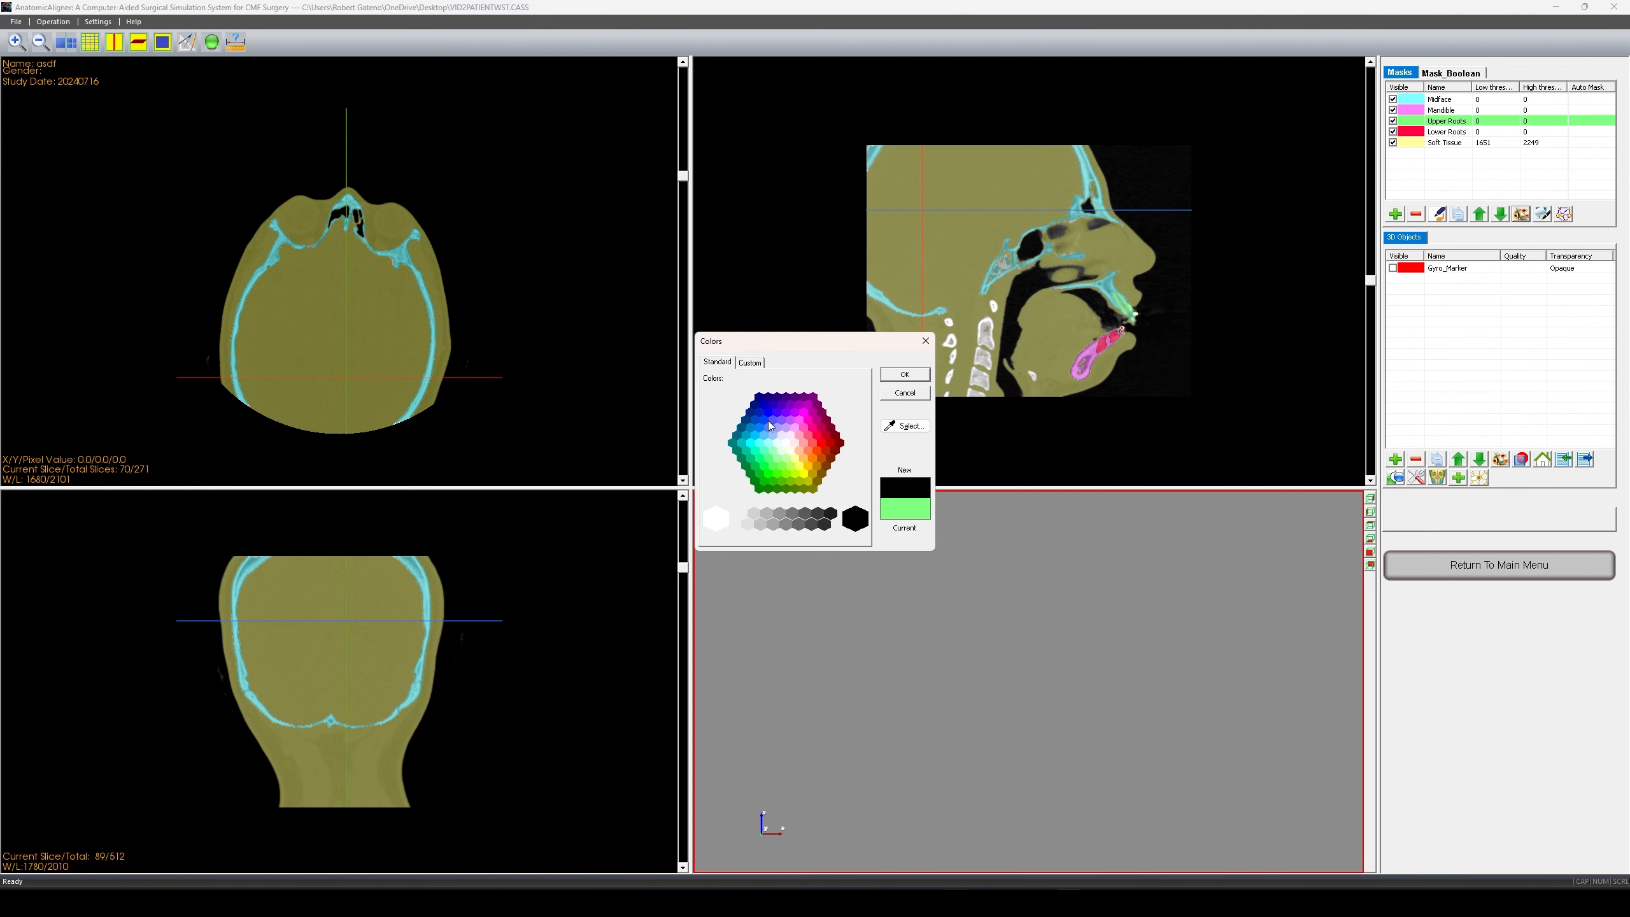
pyautogui.click(799, 409)
pyautogui.click(904, 374)
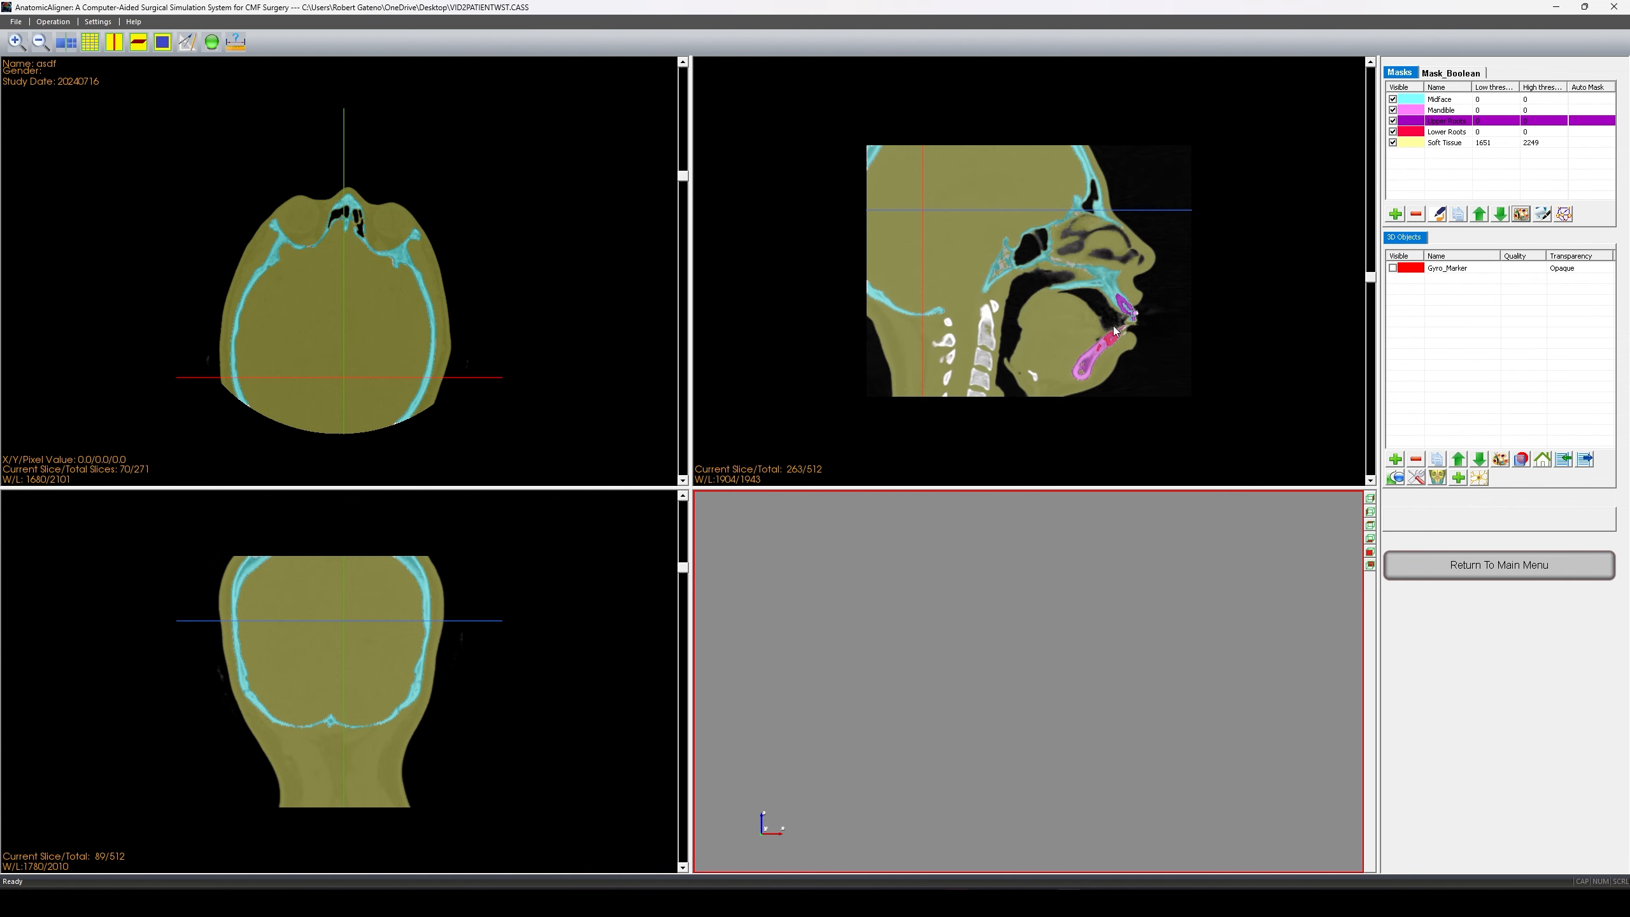
pyautogui.scroll(-20, 1130, 302)
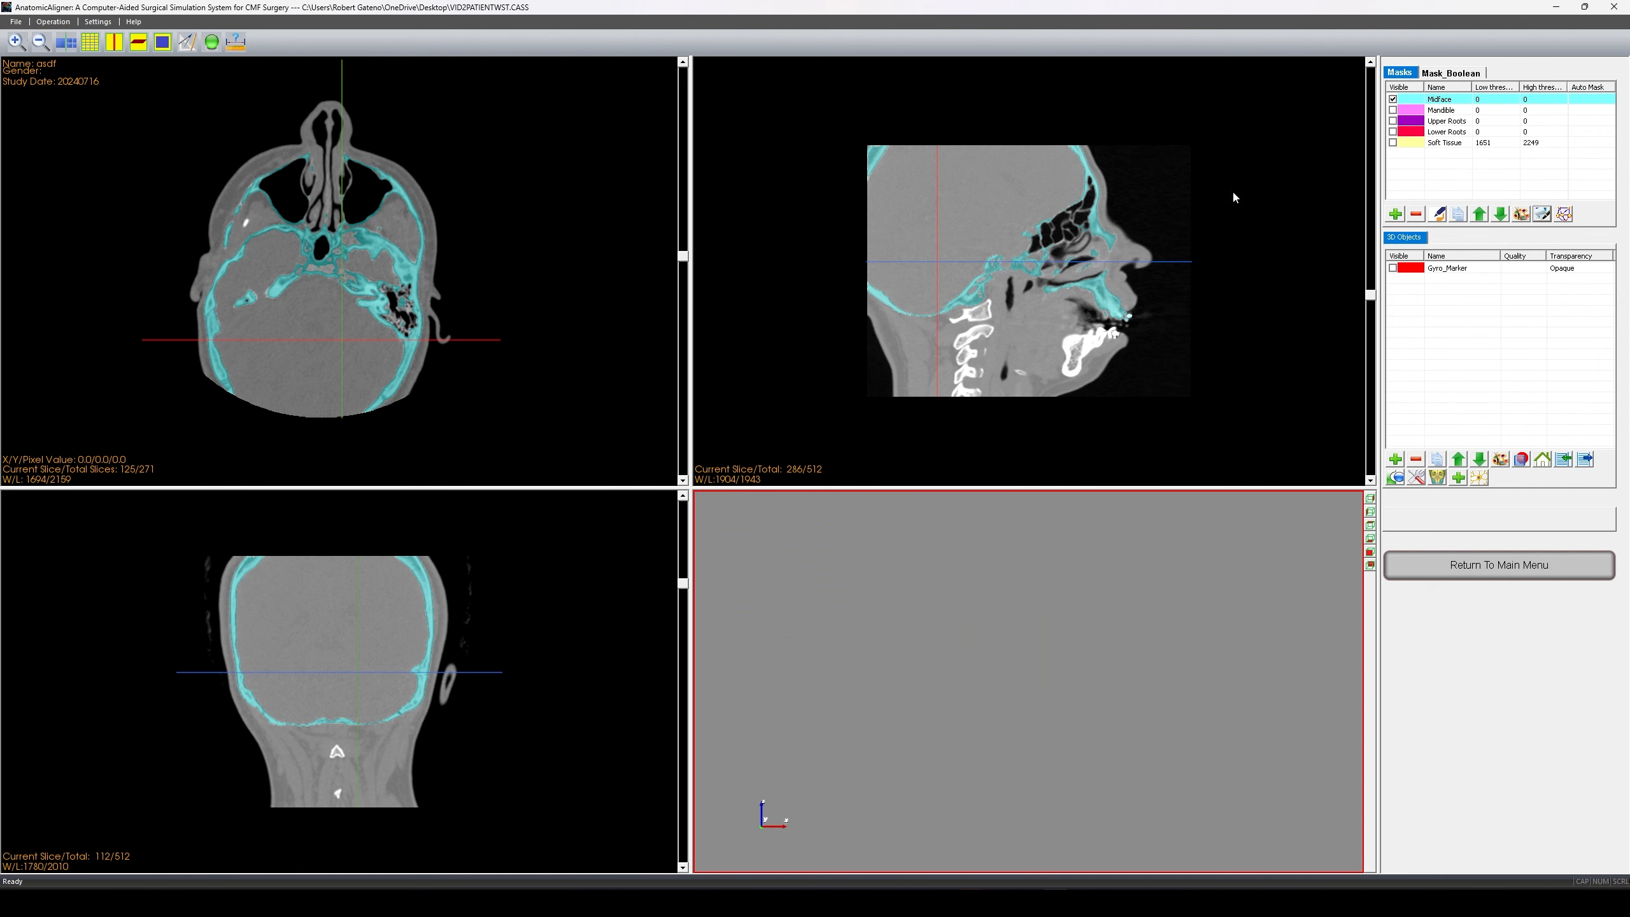
pyautogui.click(1392, 109)
pyautogui.click(1392, 121)
pyautogui.click(1392, 143)
pyautogui.click(1392, 132)
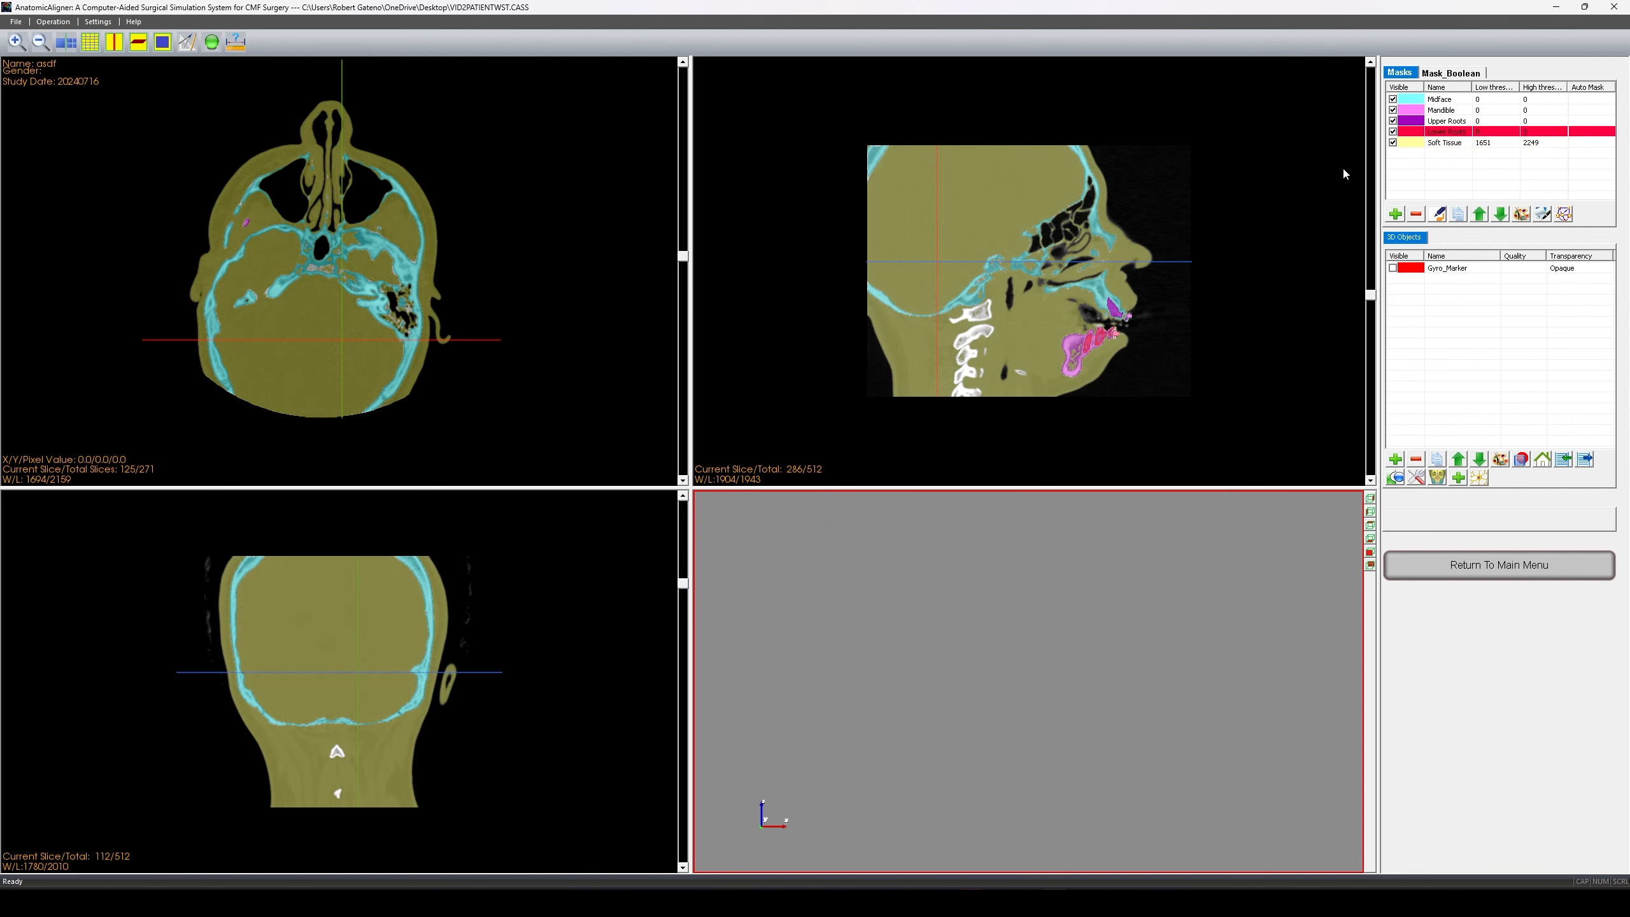
pyautogui.scroll(-6, 1001, 302)
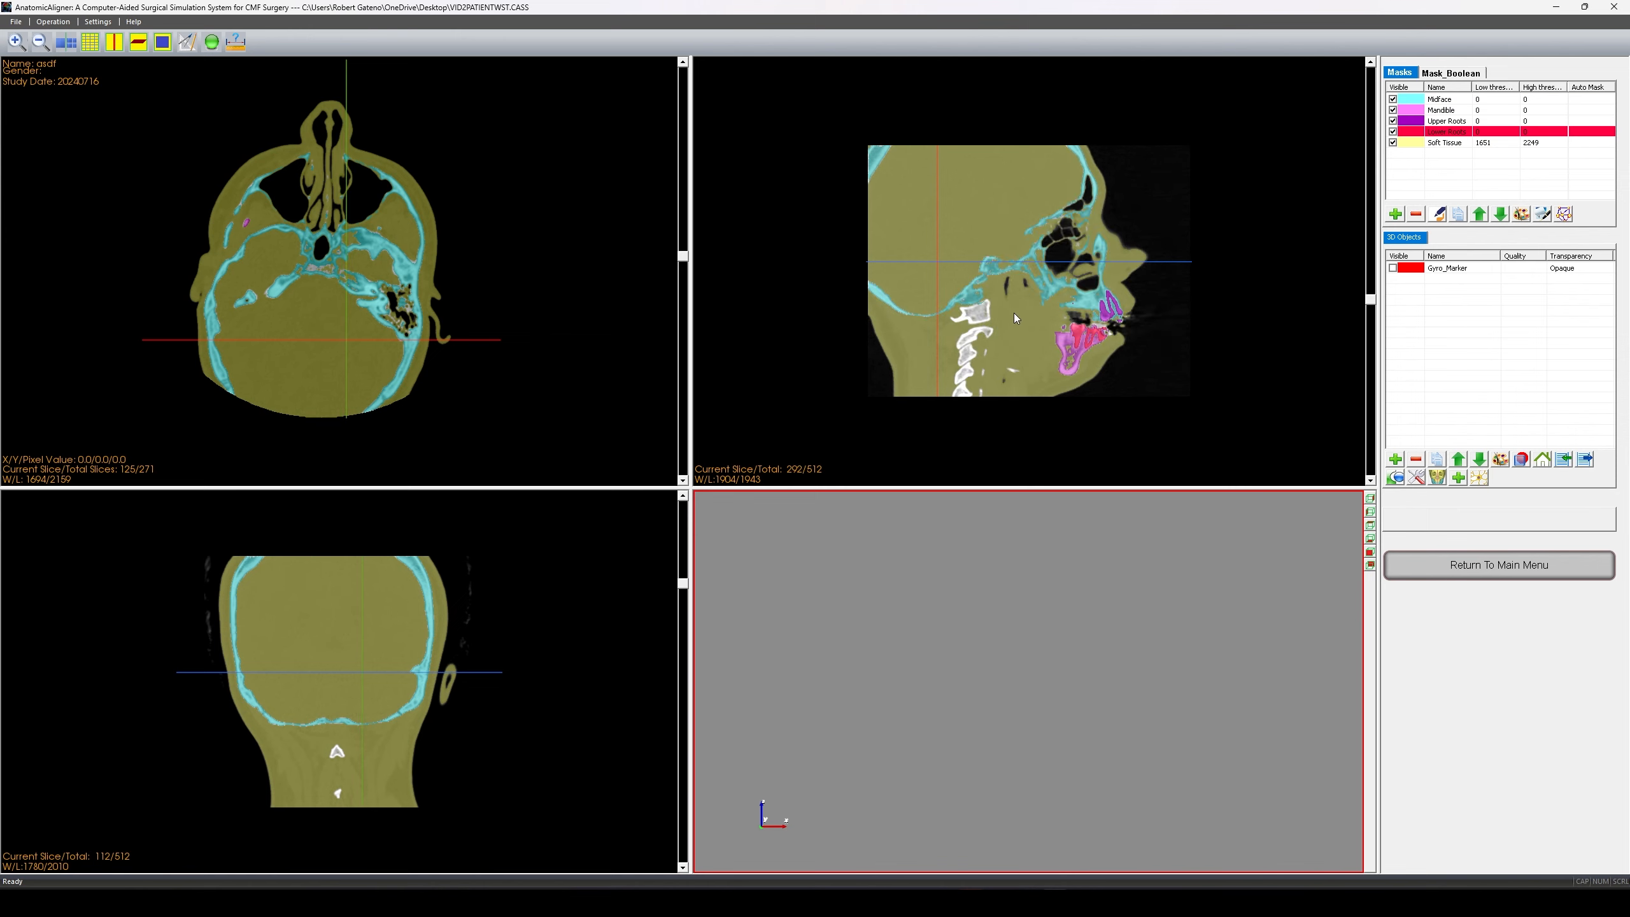
pyautogui.scroll(-14, 1027, 318)
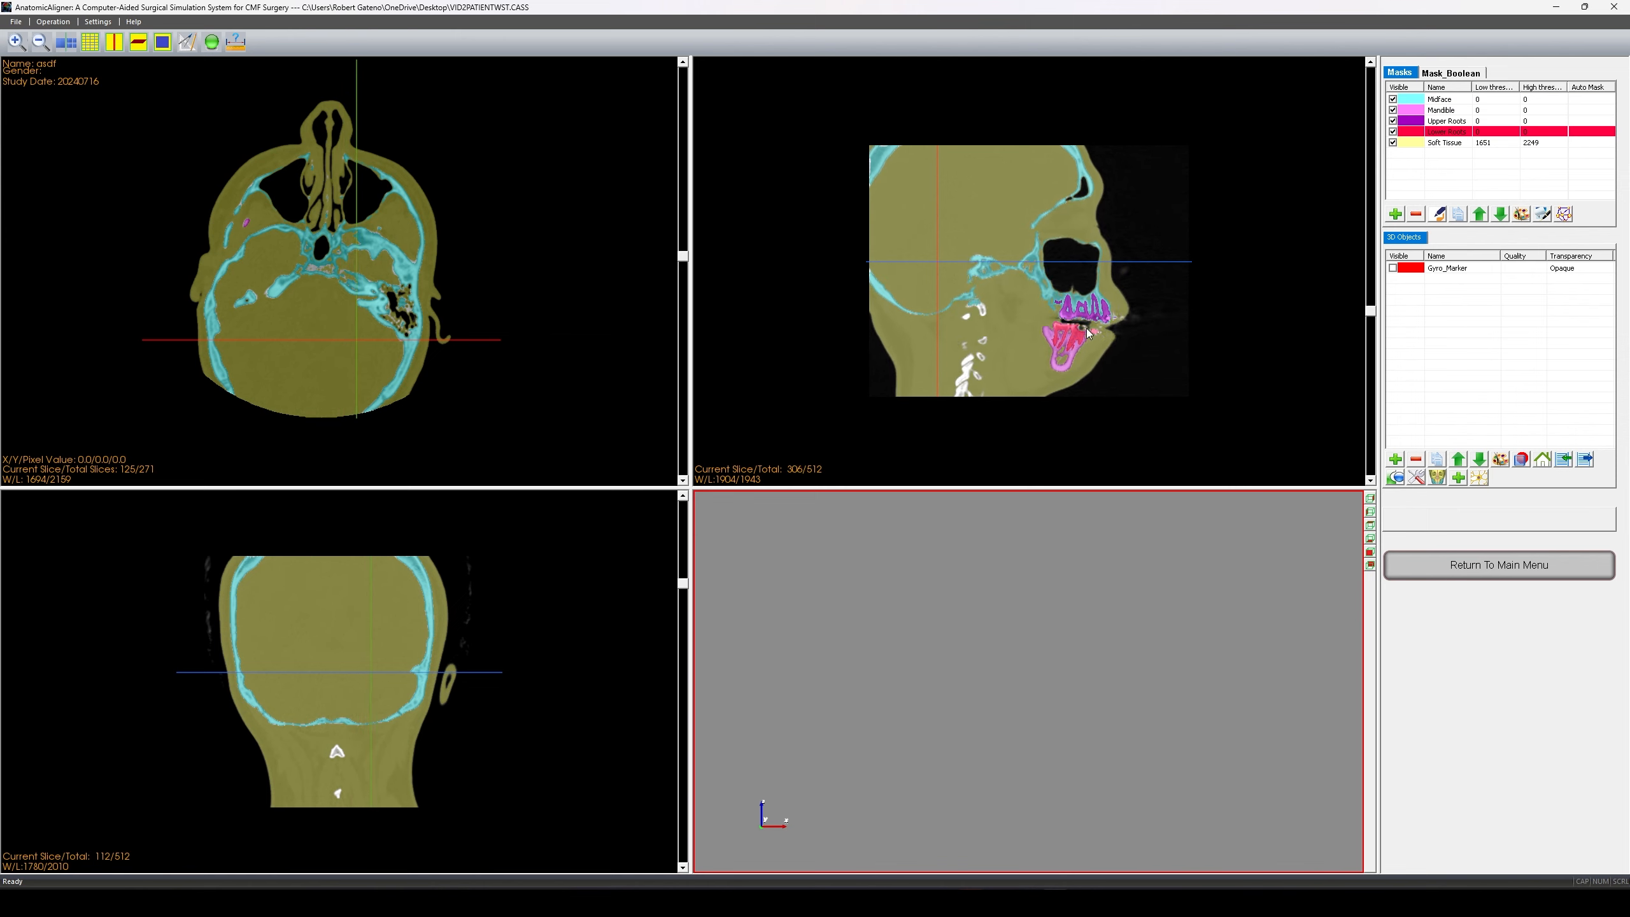
pyautogui.scroll(-3, 1053, 347)
pyautogui.scroll(6, 1076, 367)
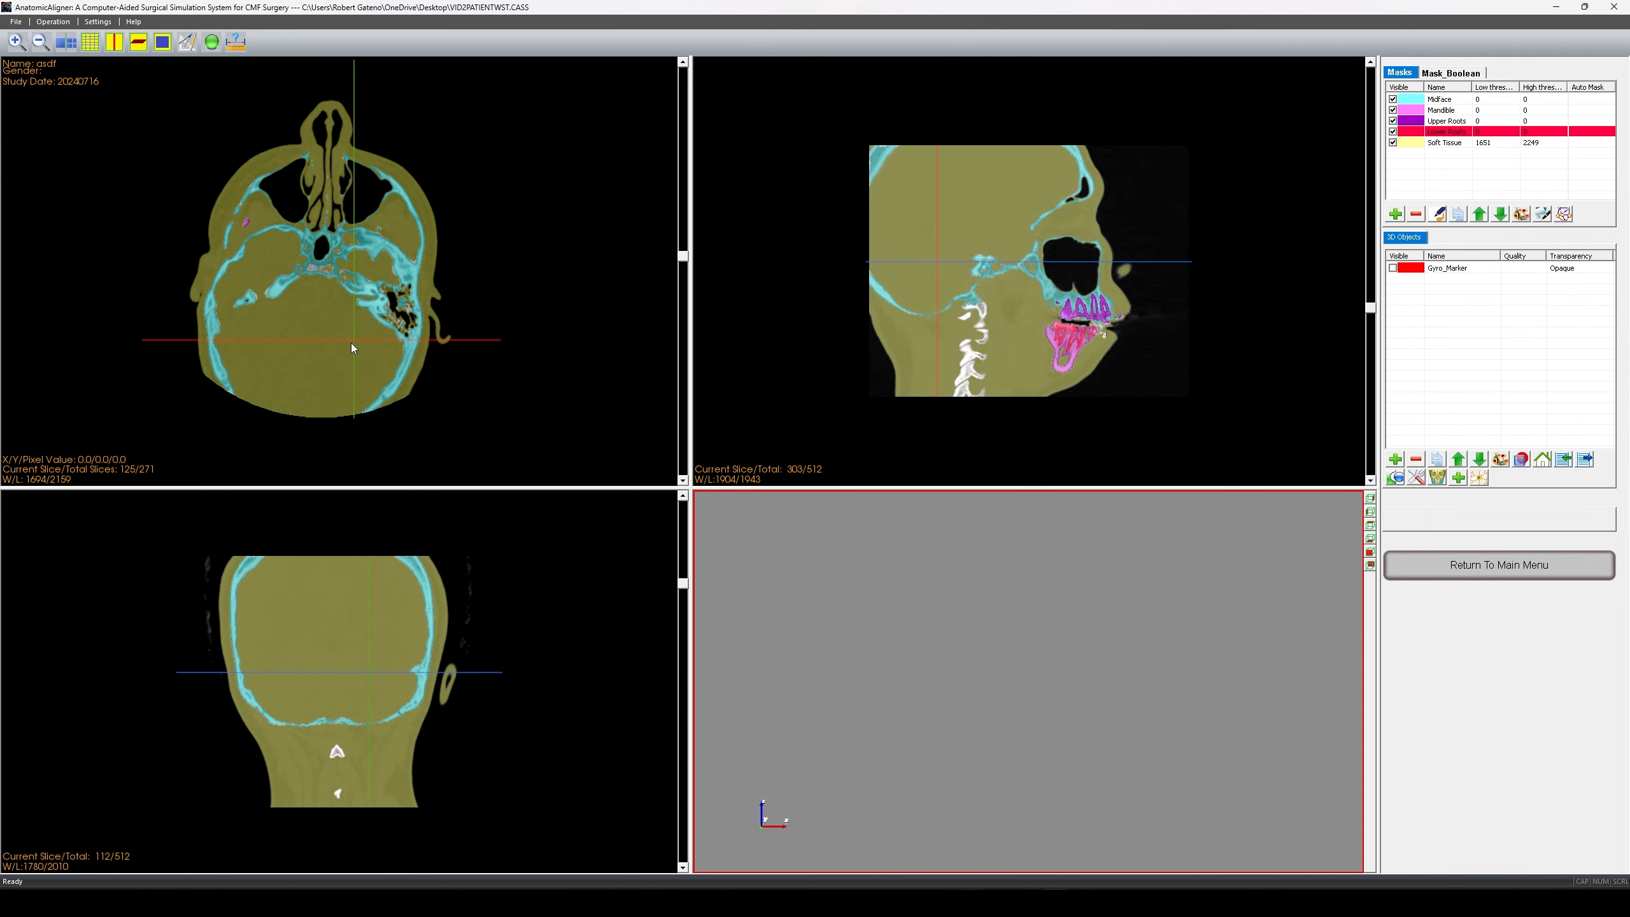
pyautogui.scroll(-7, 326, 323)
pyautogui.scroll(-6, 355, 352)
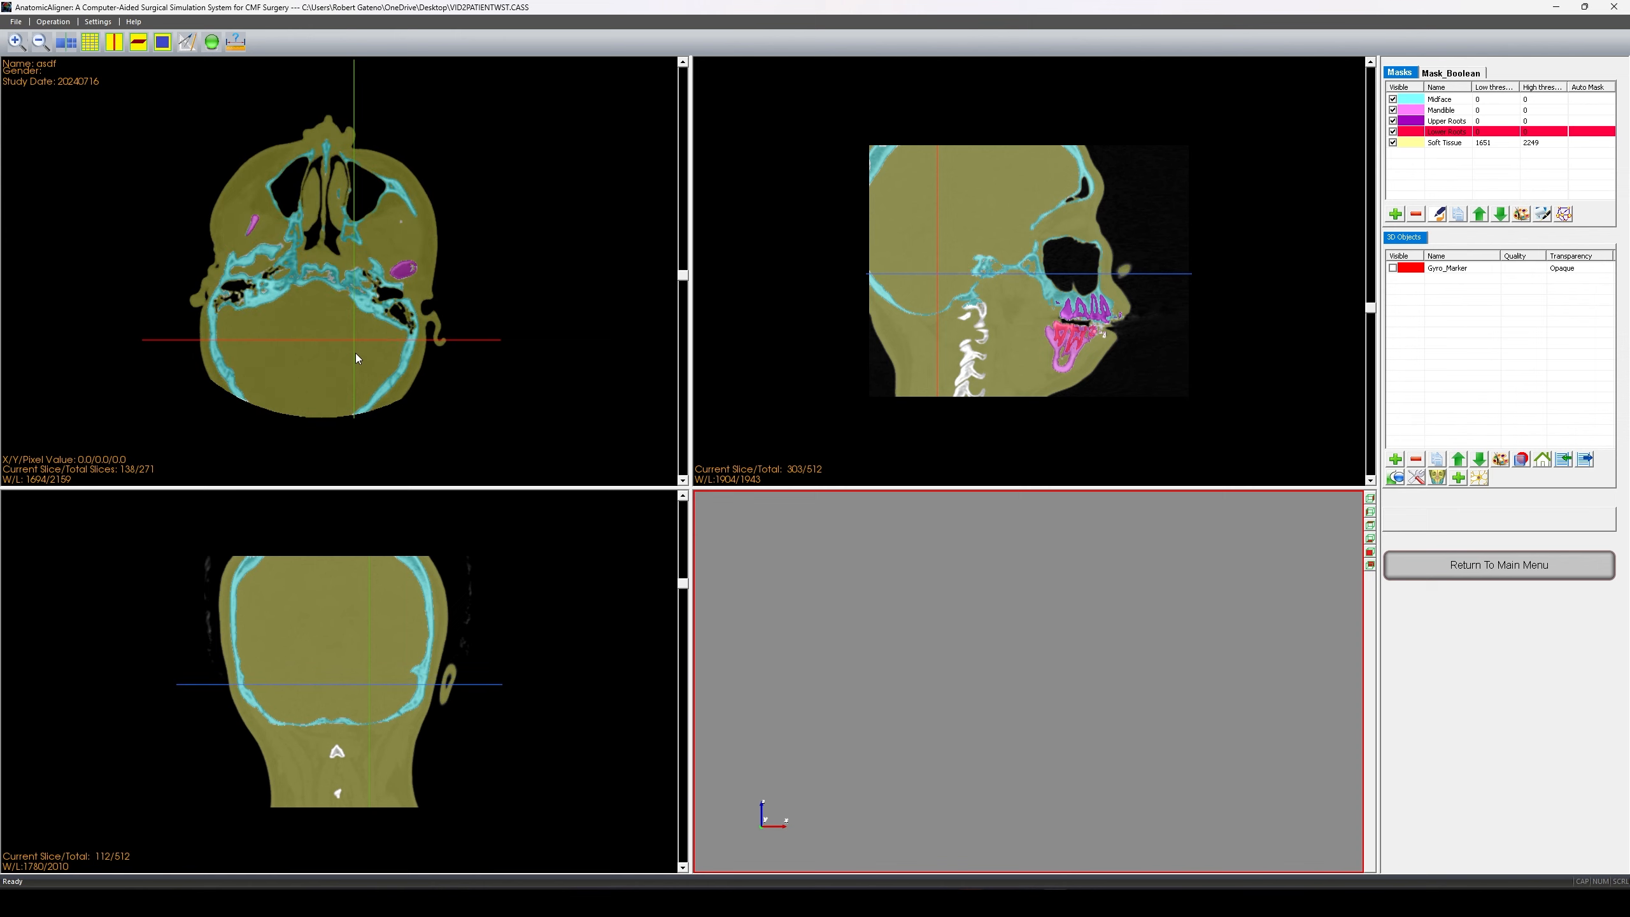
pyautogui.scroll(-6, 347, 316)
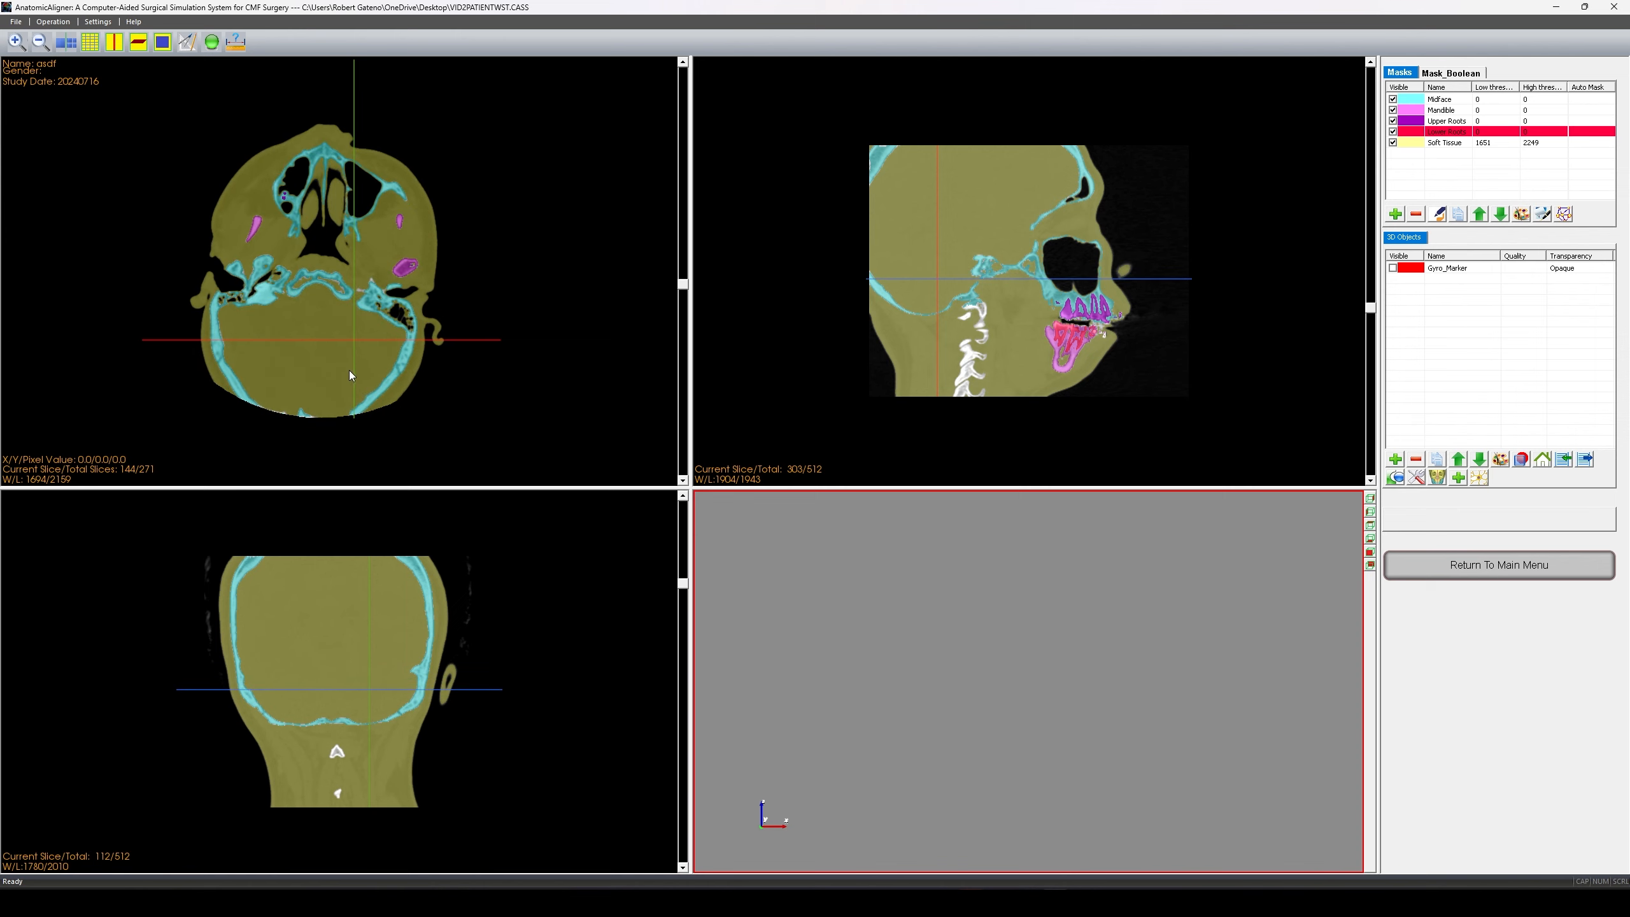
pyautogui.scroll(16, 349, 370)
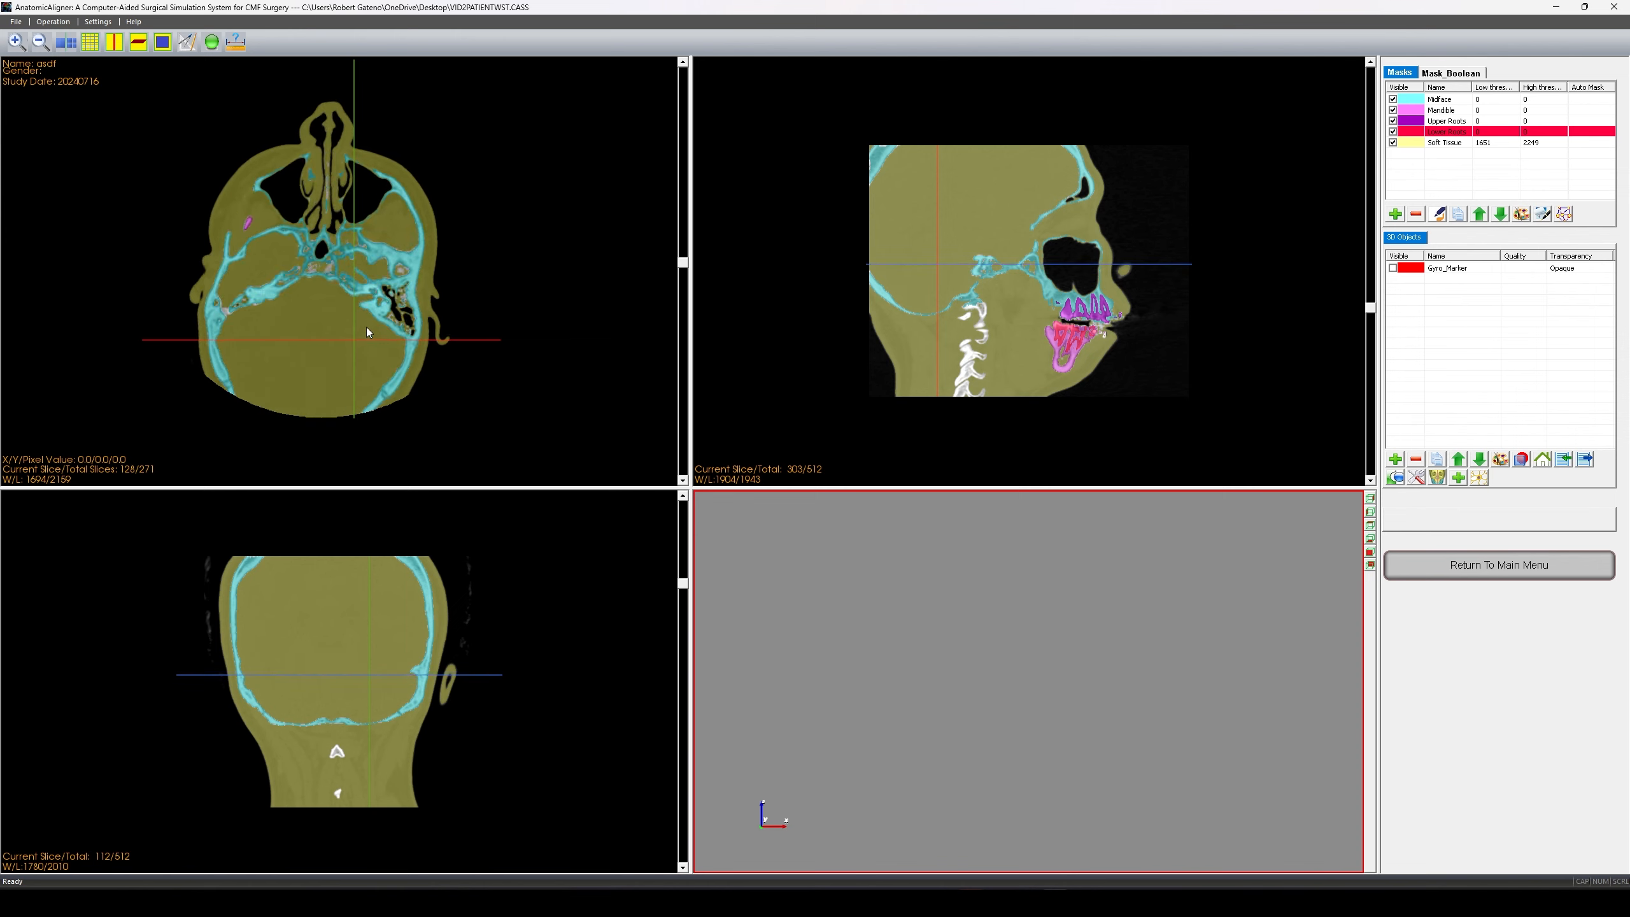
pyautogui.scroll(-1, 367, 330)
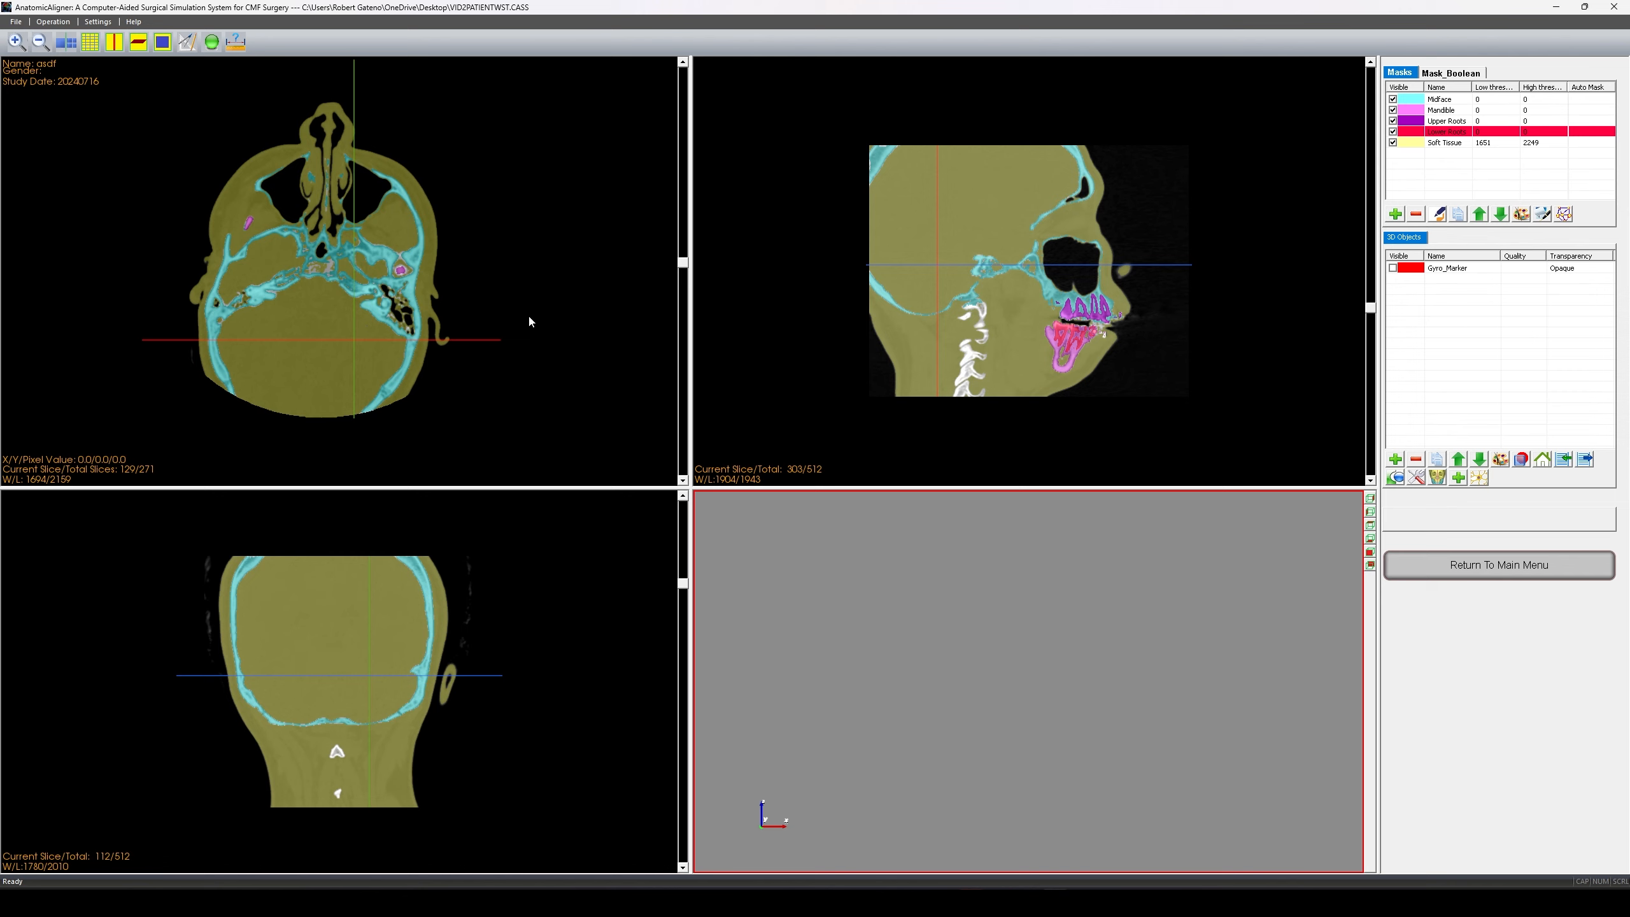
pyautogui.moveTo(381, 325); pyautogui.dragTo(437, 337, button='middle')
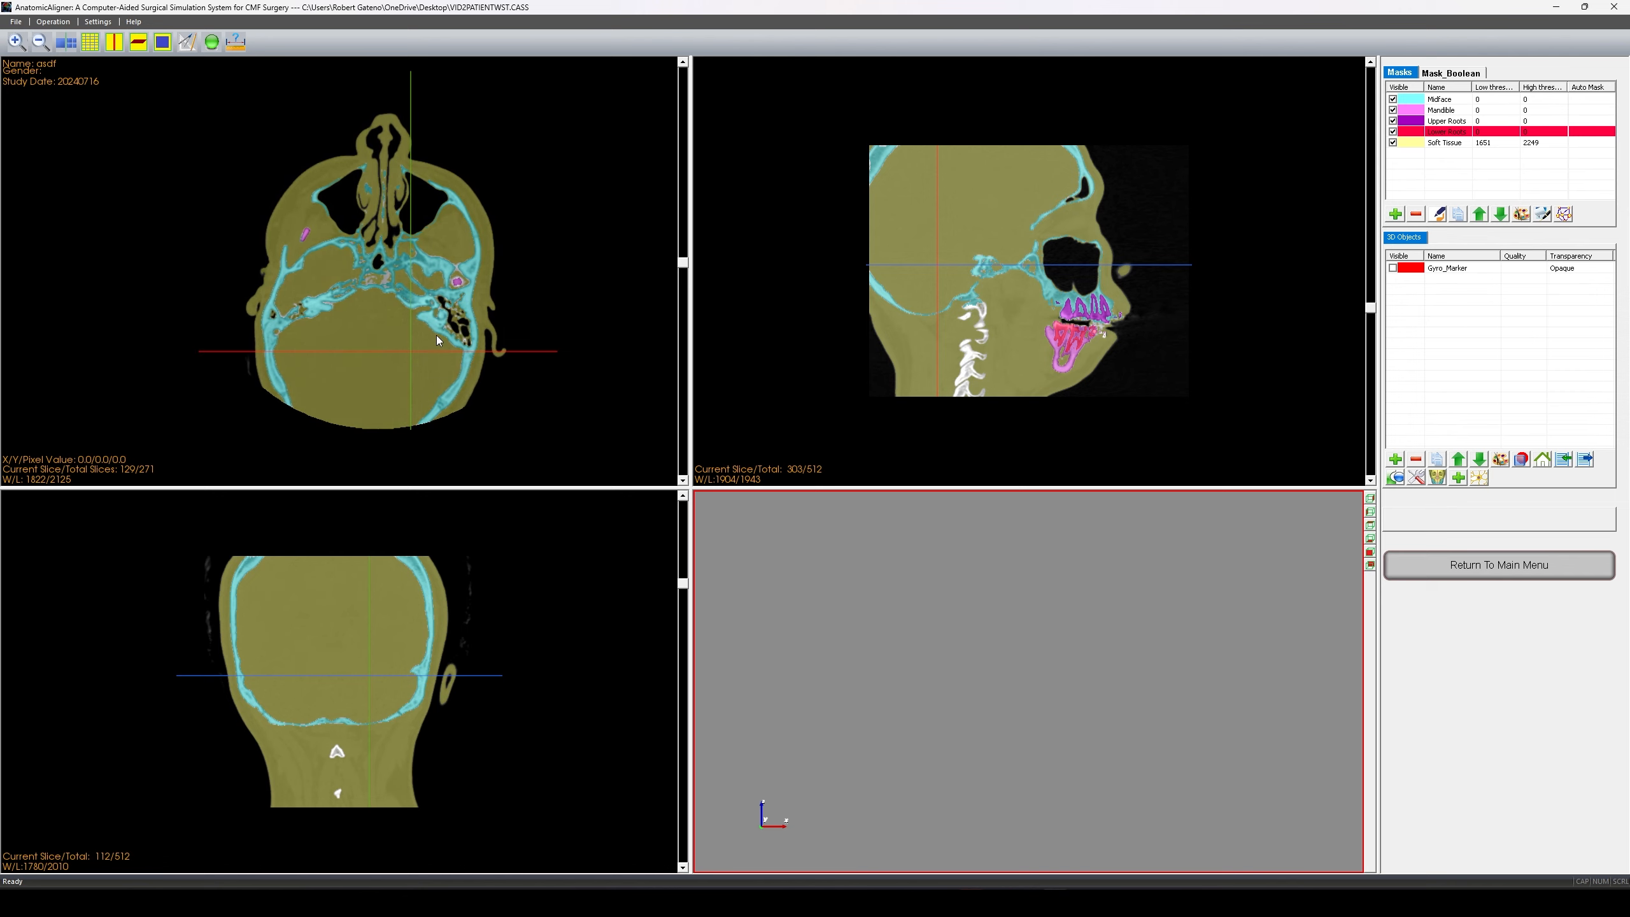
pyautogui.moveTo(403, 300); pyautogui.dragTo(469, 229, button='right')
pyautogui.moveTo(531, 302); pyautogui.dragTo(434, 316, button='middle')
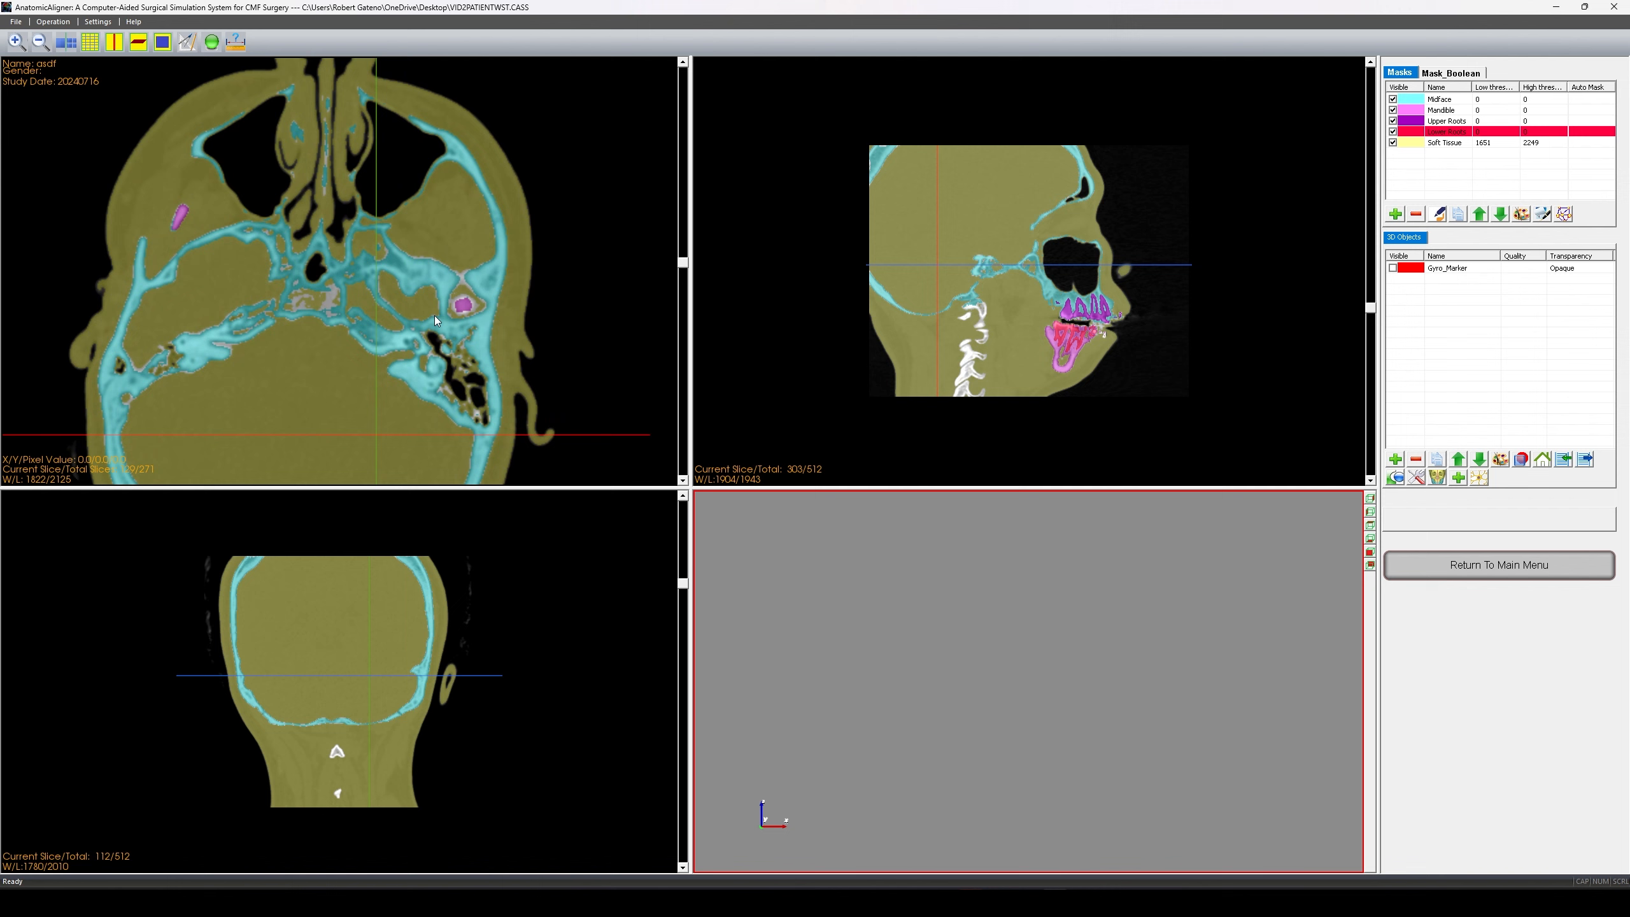
pyautogui.scroll(-2, 434, 316)
pyautogui.scroll(1, 434, 316)
pyautogui.scroll(-8, 346, 292)
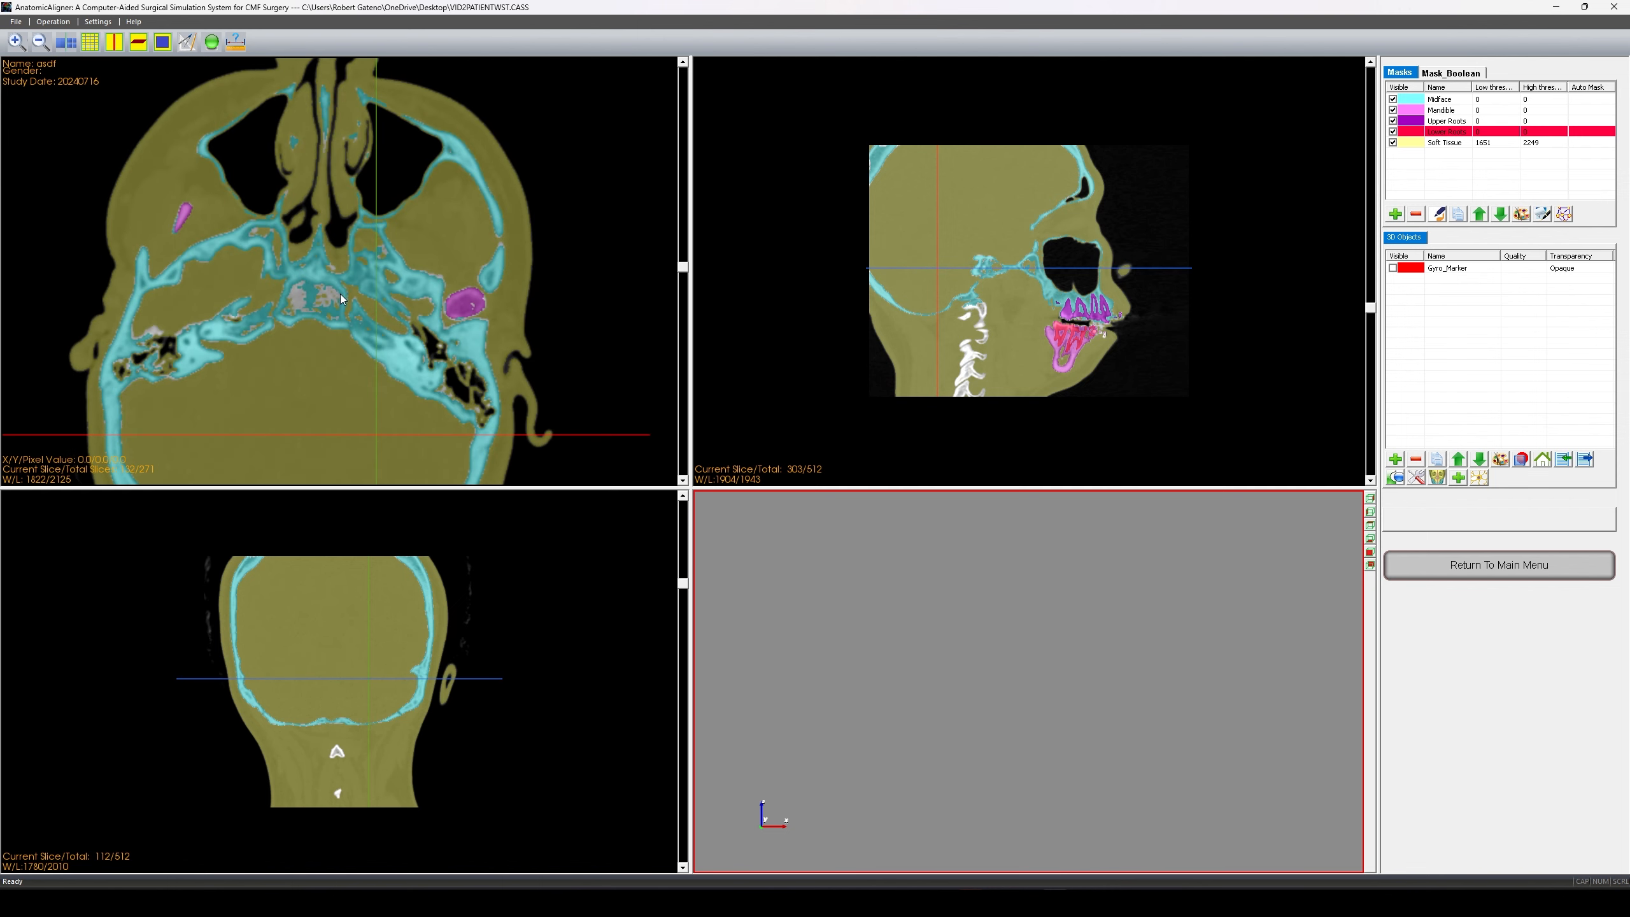
pyautogui.scroll(9, 344, 305)
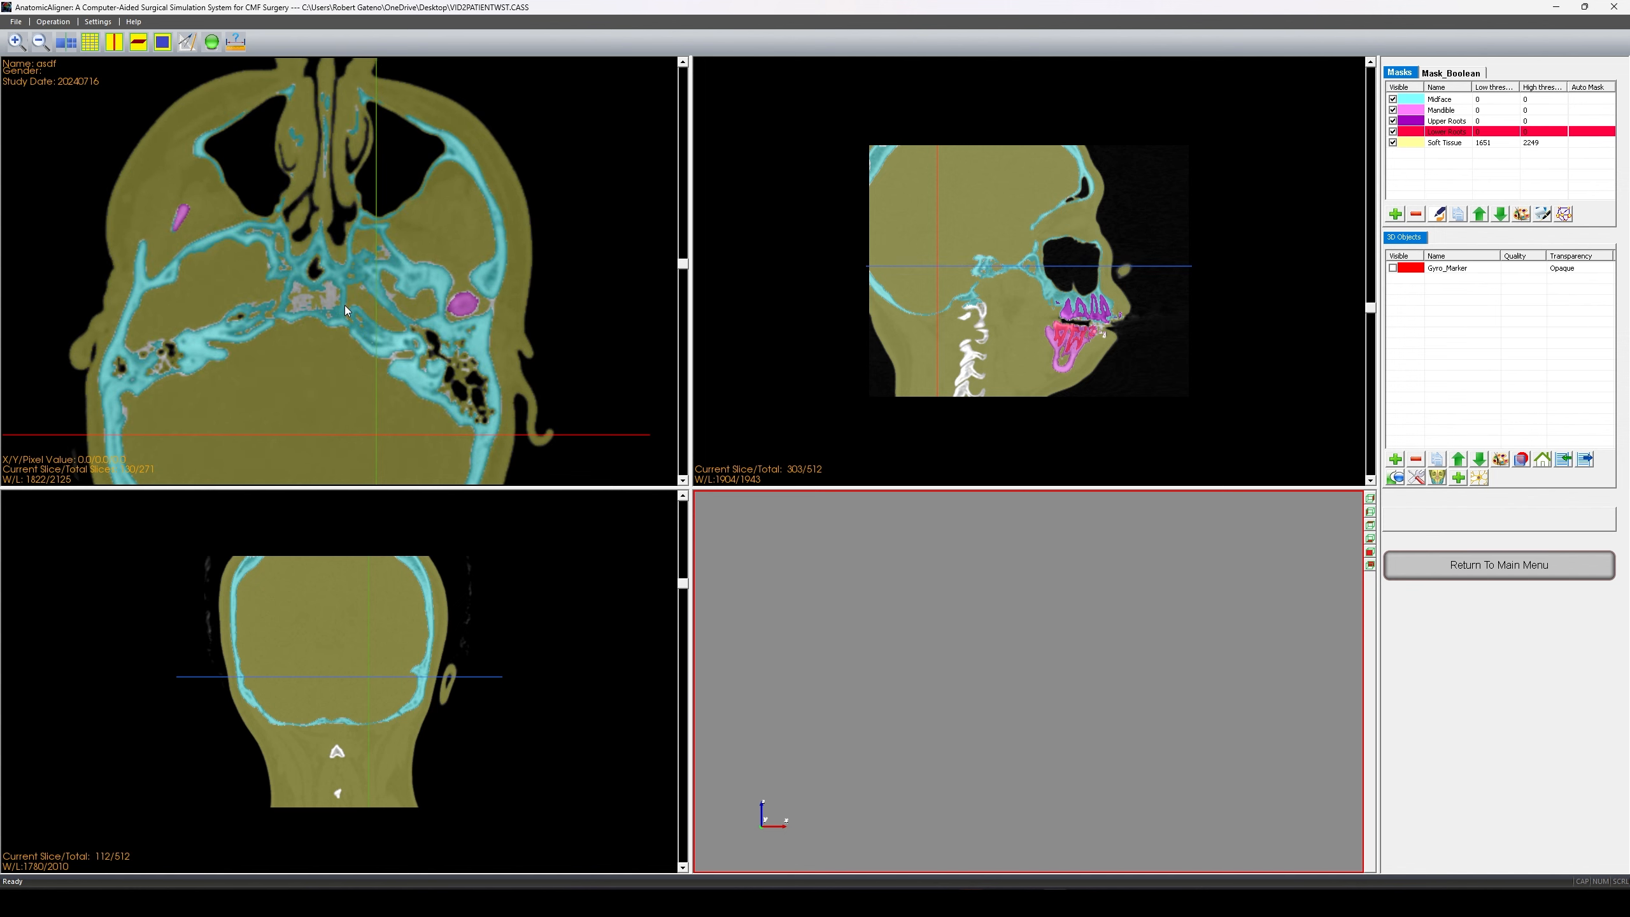
pyautogui.scroll(2, 462, 312)
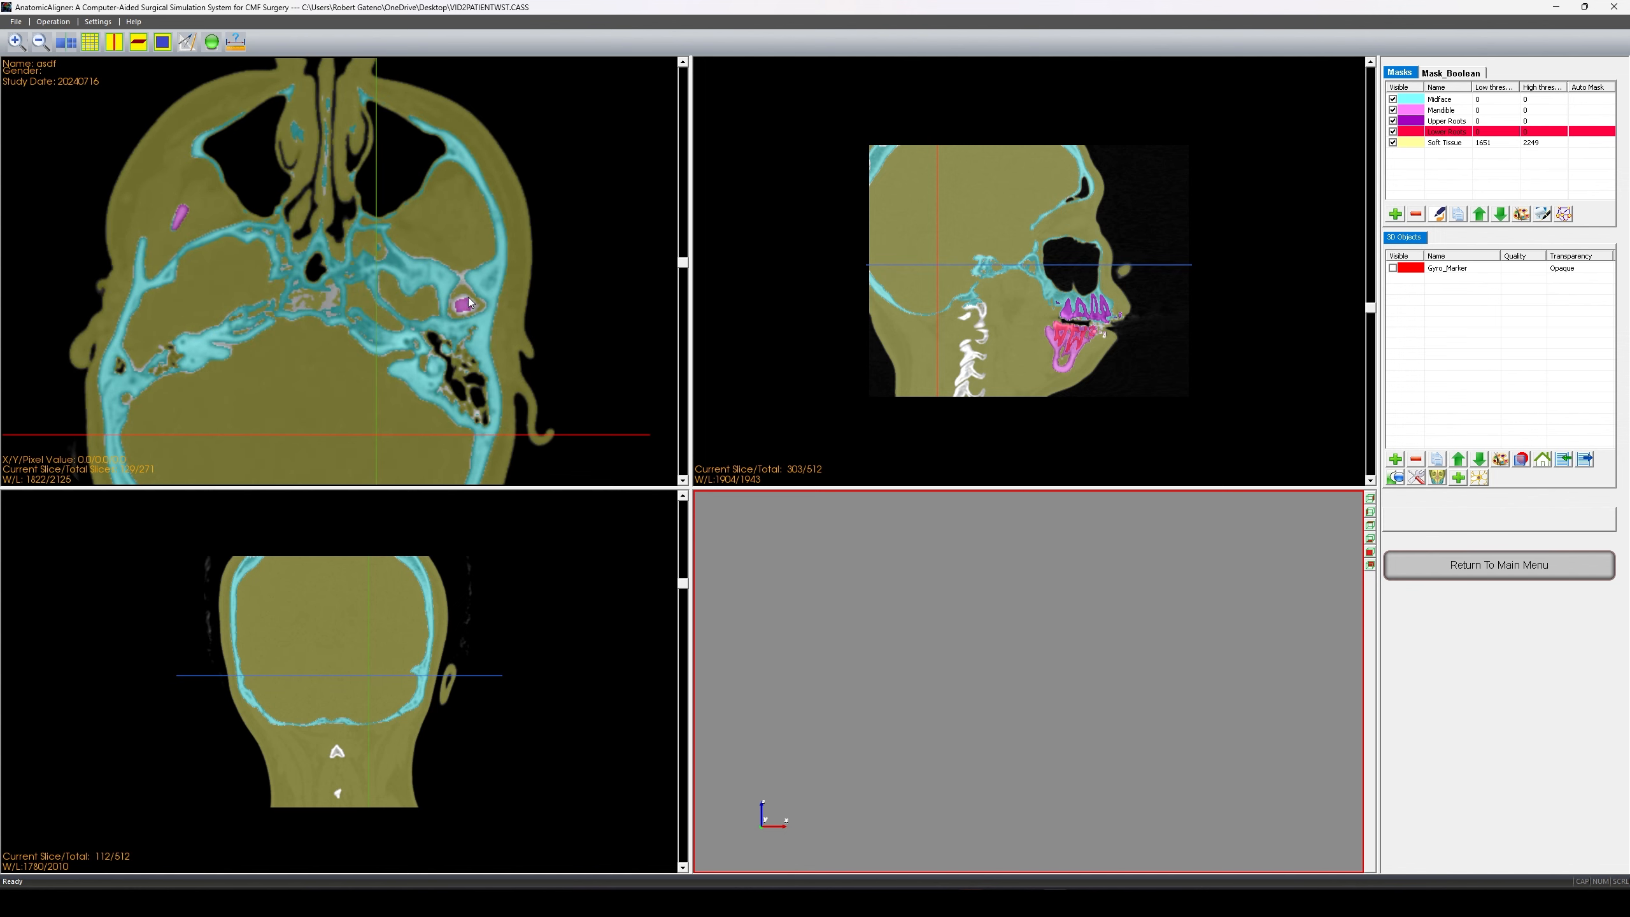
pyautogui.scroll(2, 469, 302)
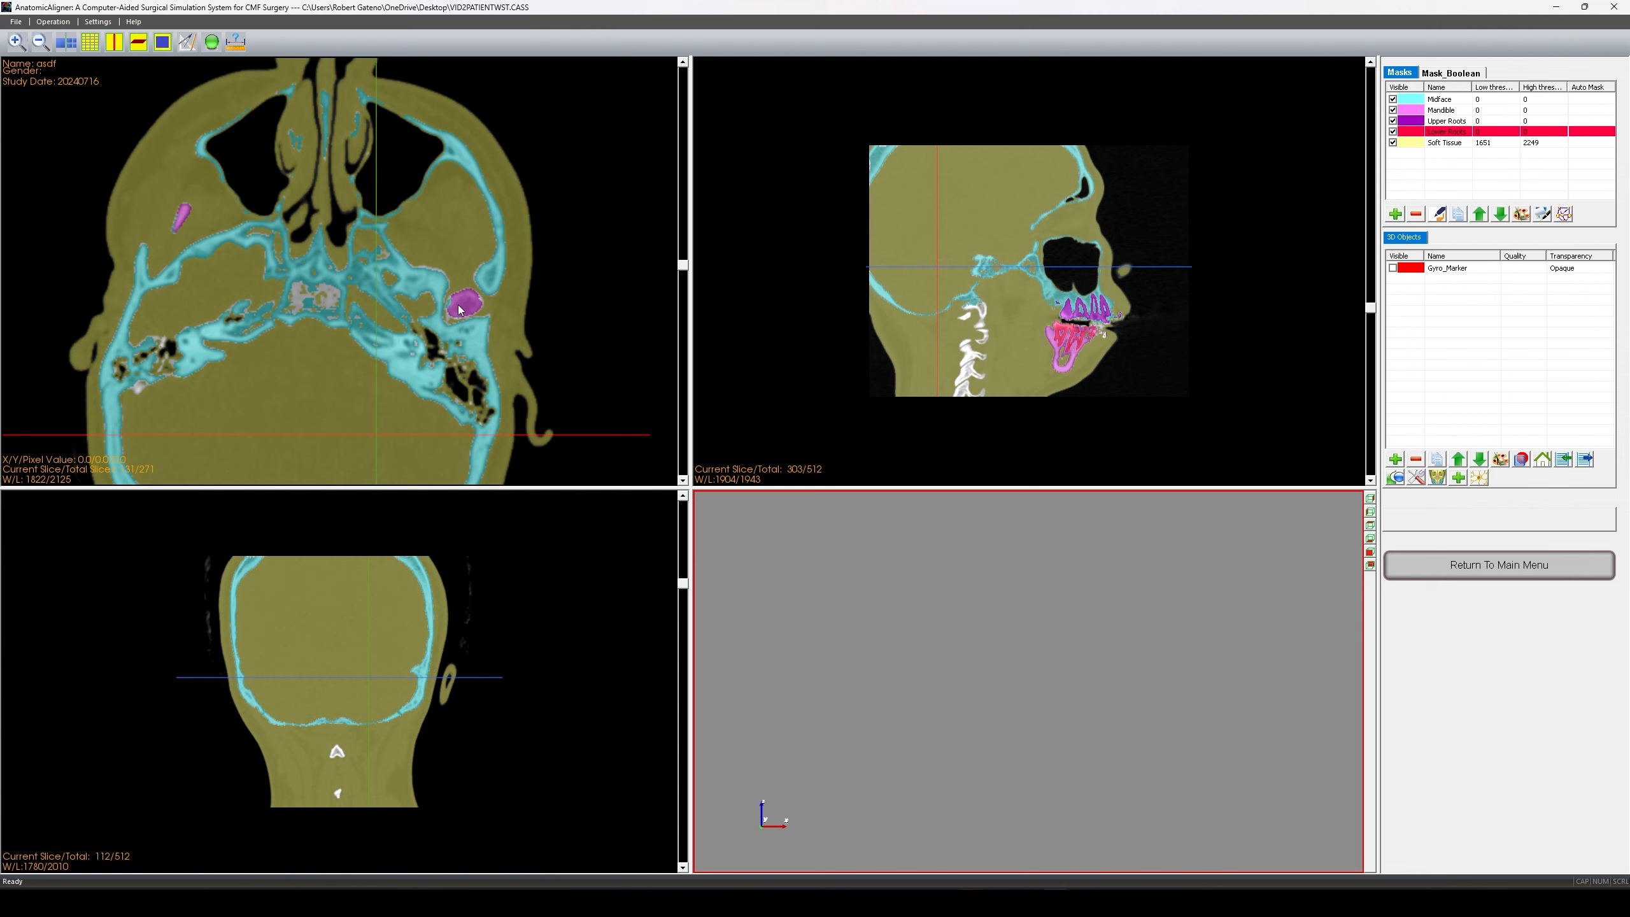
pyautogui.scroll(1, 456, 306)
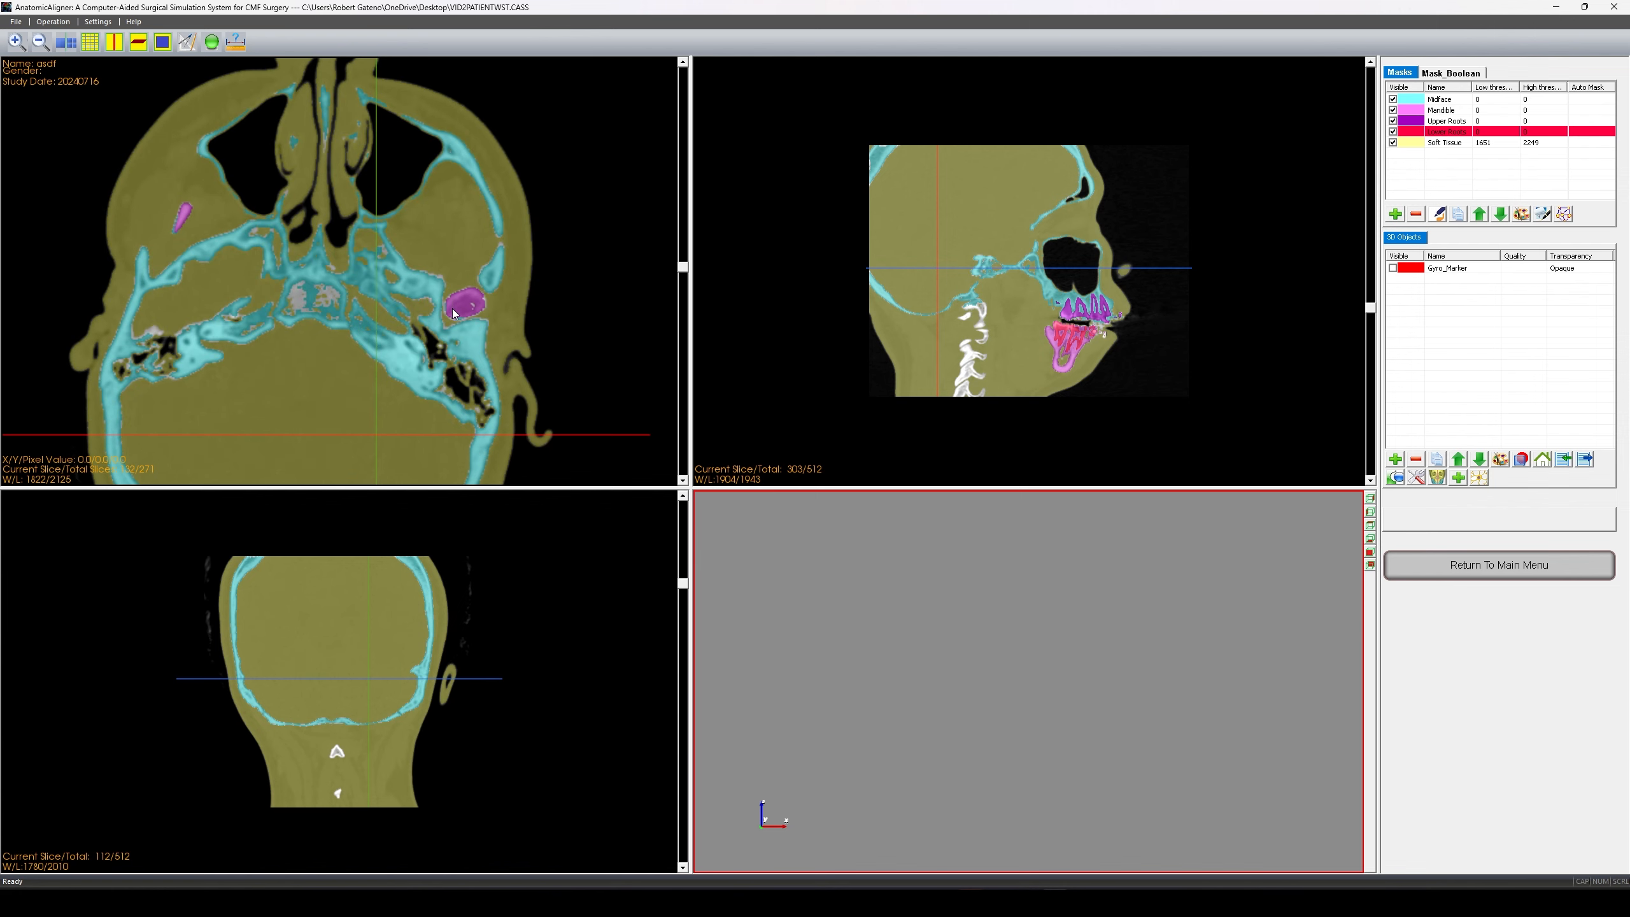
pyautogui.scroll(1, 459, 305)
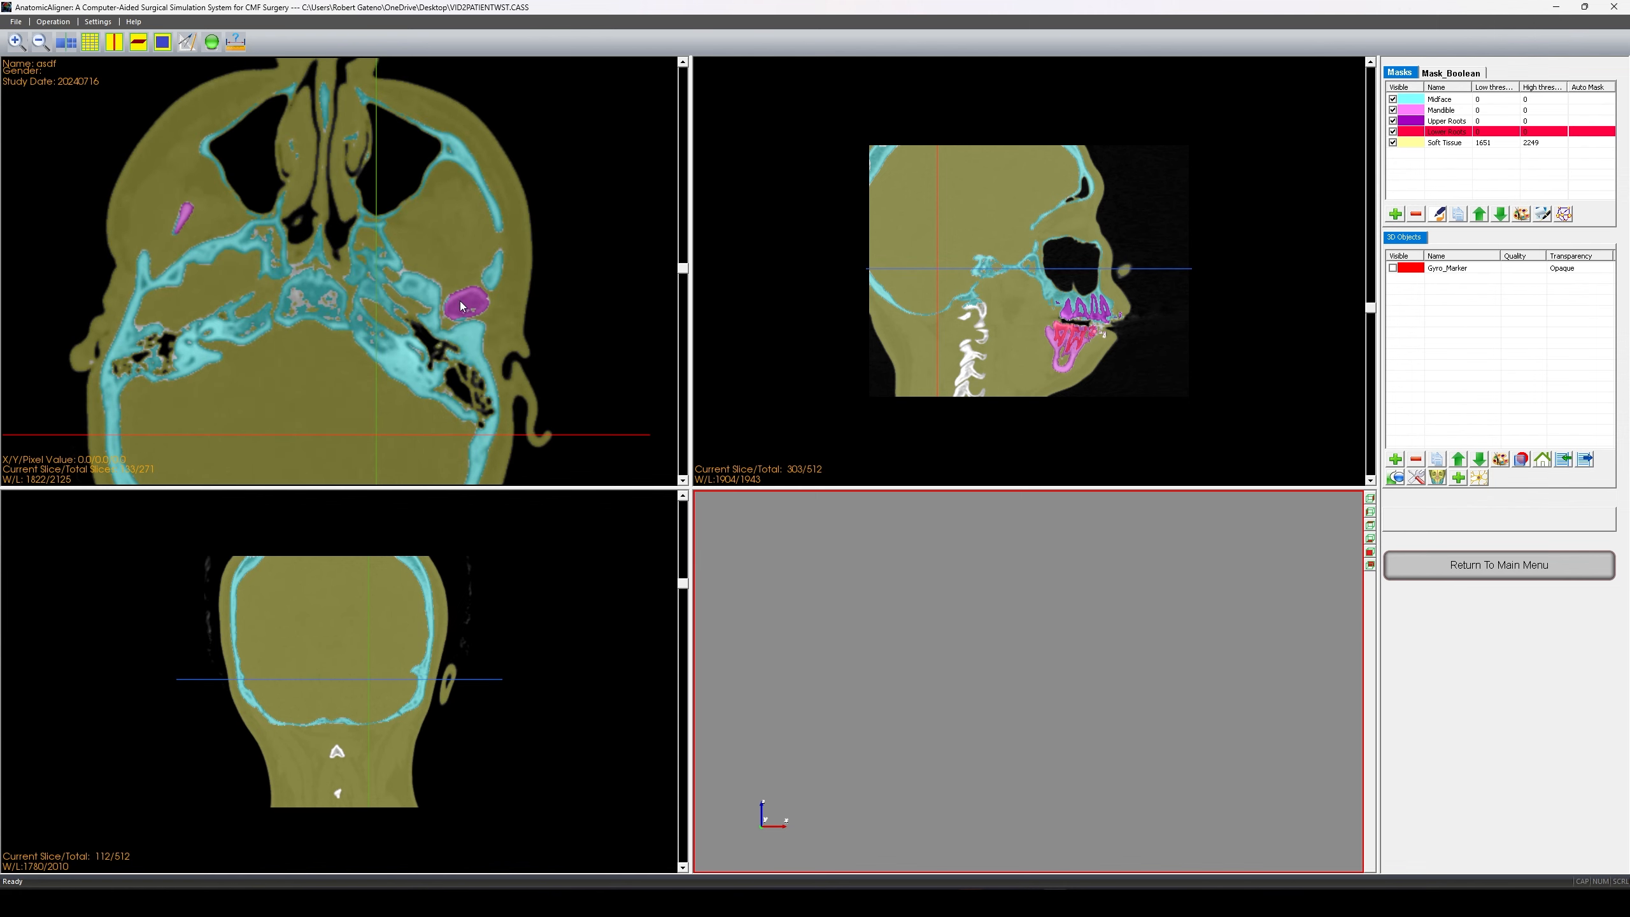
pyautogui.scroll(1, 459, 311)
pyautogui.scroll(1, 455, 314)
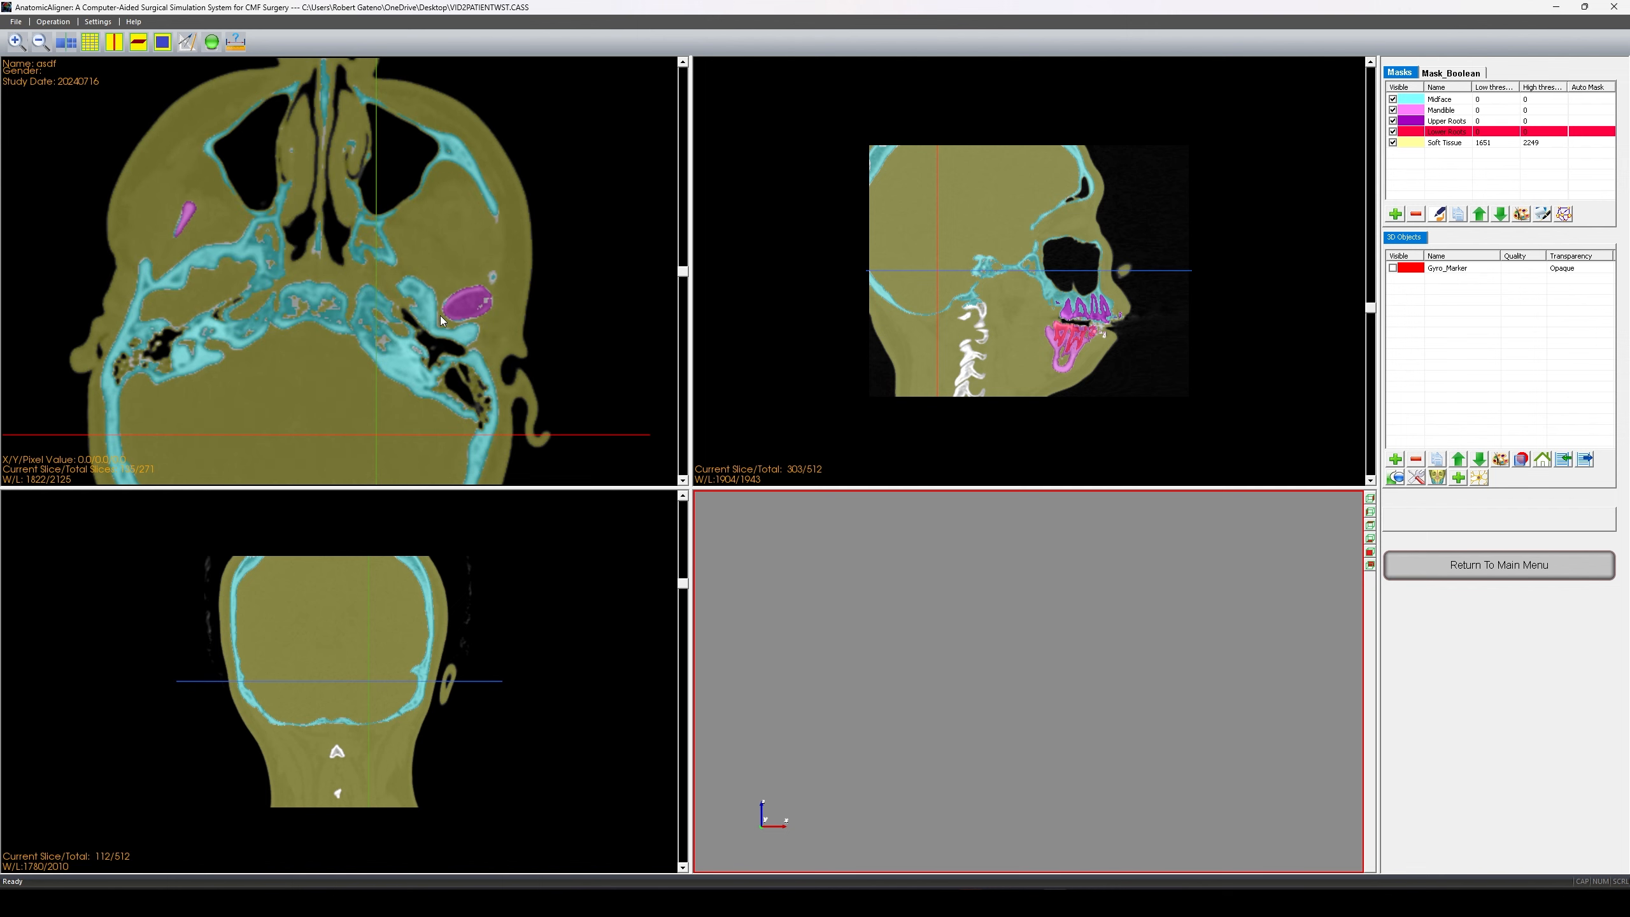
pyautogui.scroll(-4, 463, 319)
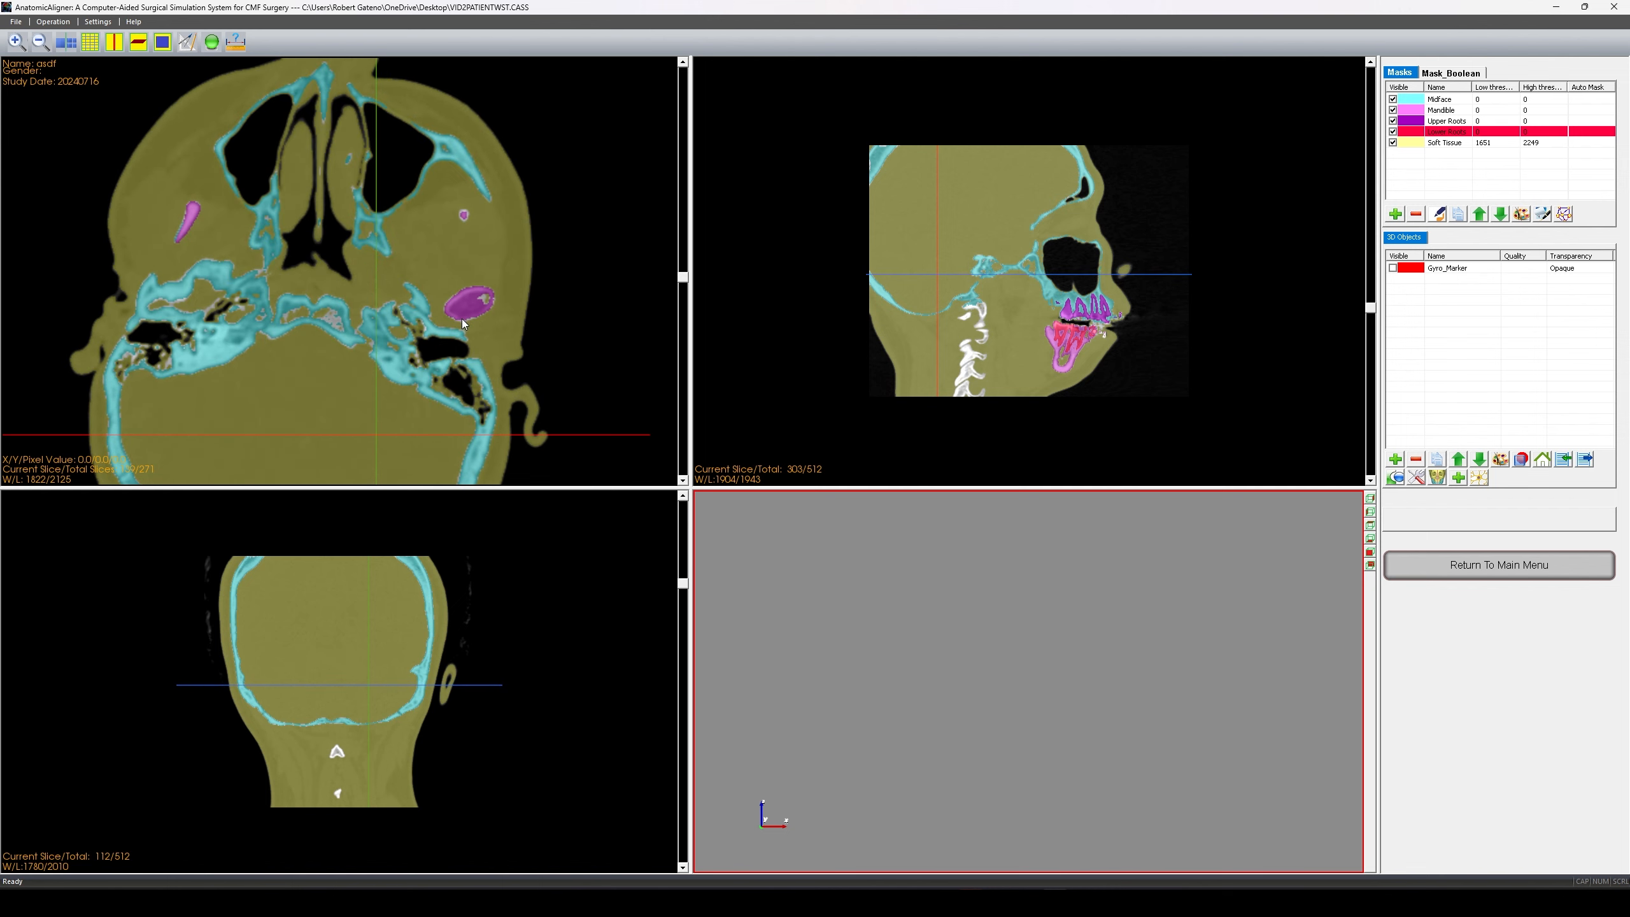
pyautogui.scroll(-6, 461, 316)
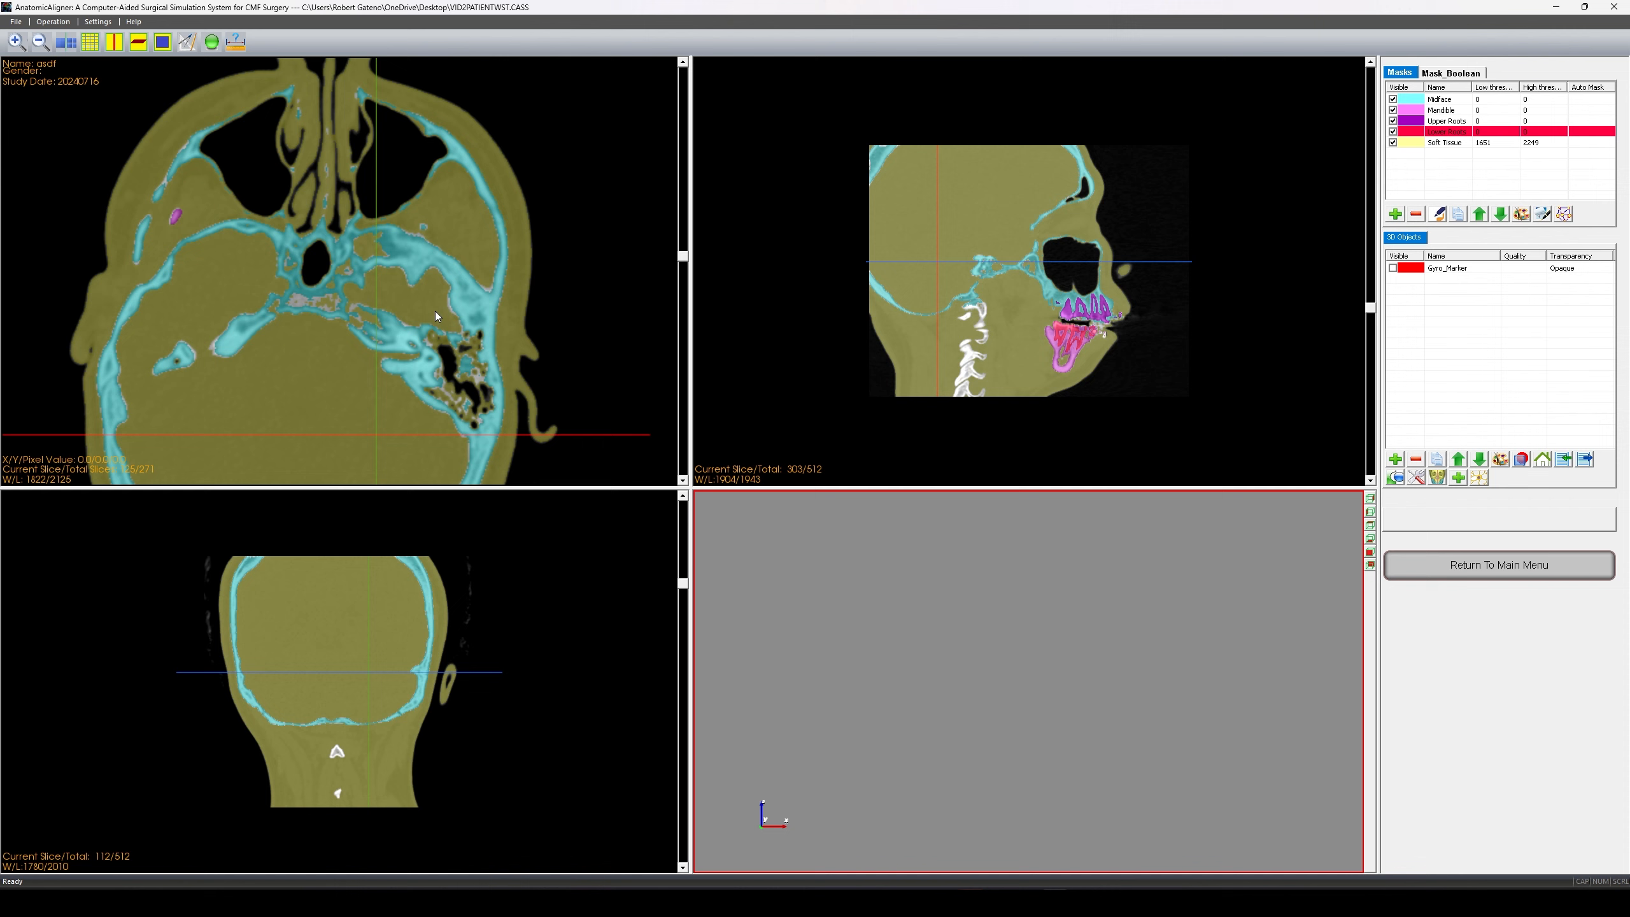
pyautogui.scroll(1, 232, 236)
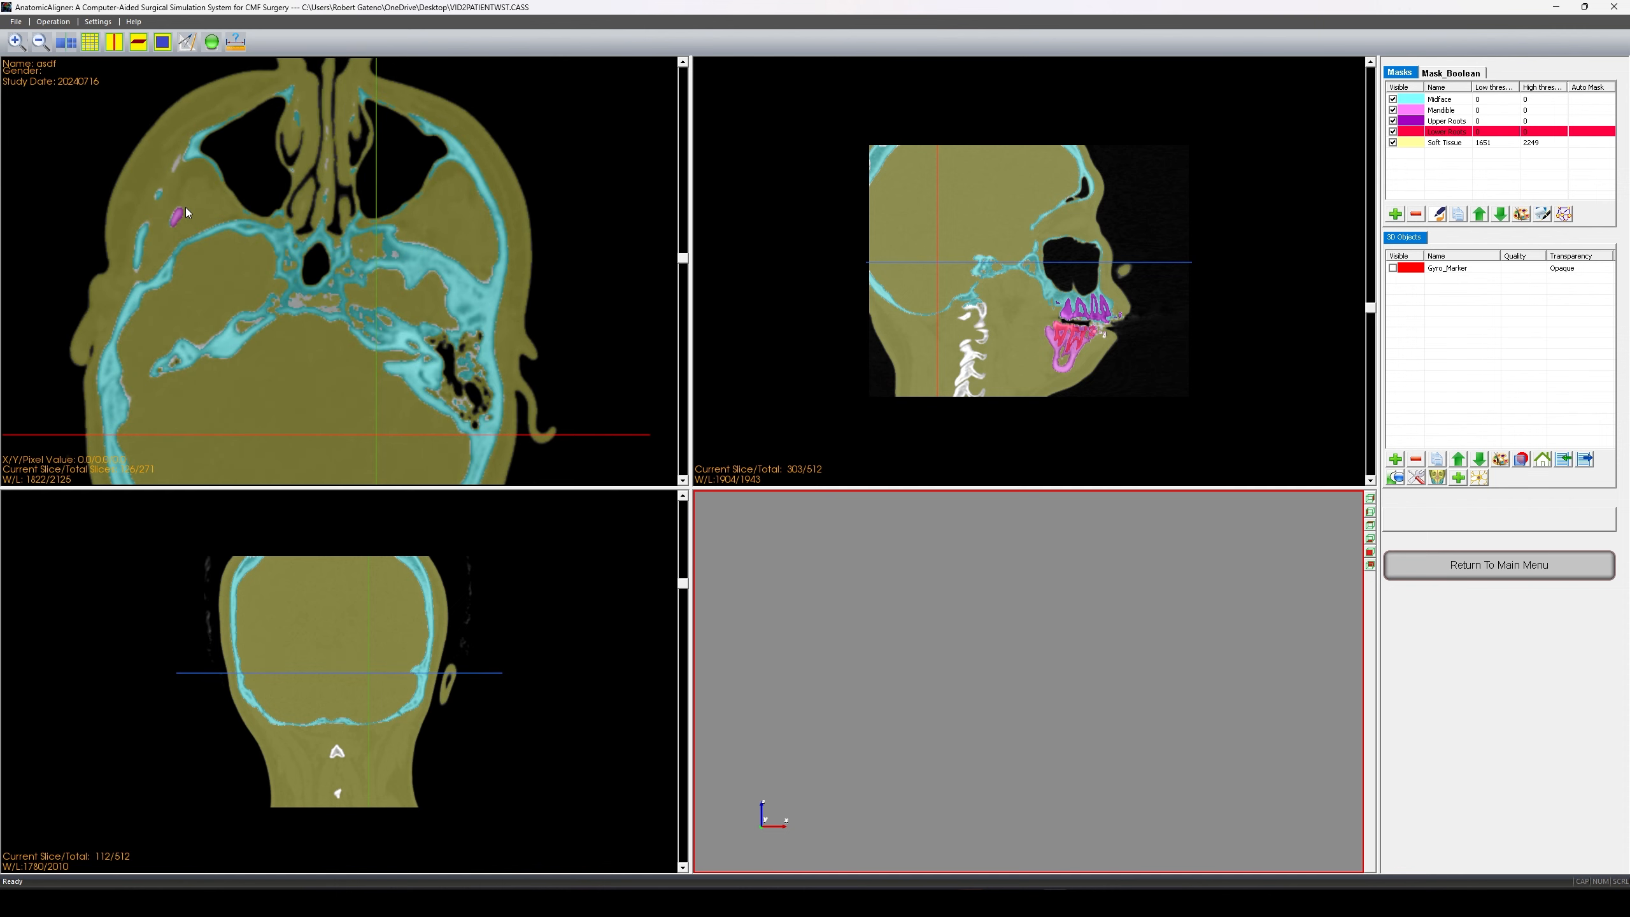
pyautogui.scroll(2, 186, 241)
pyautogui.scroll(-2, 186, 240)
pyautogui.scroll(2, 172, 228)
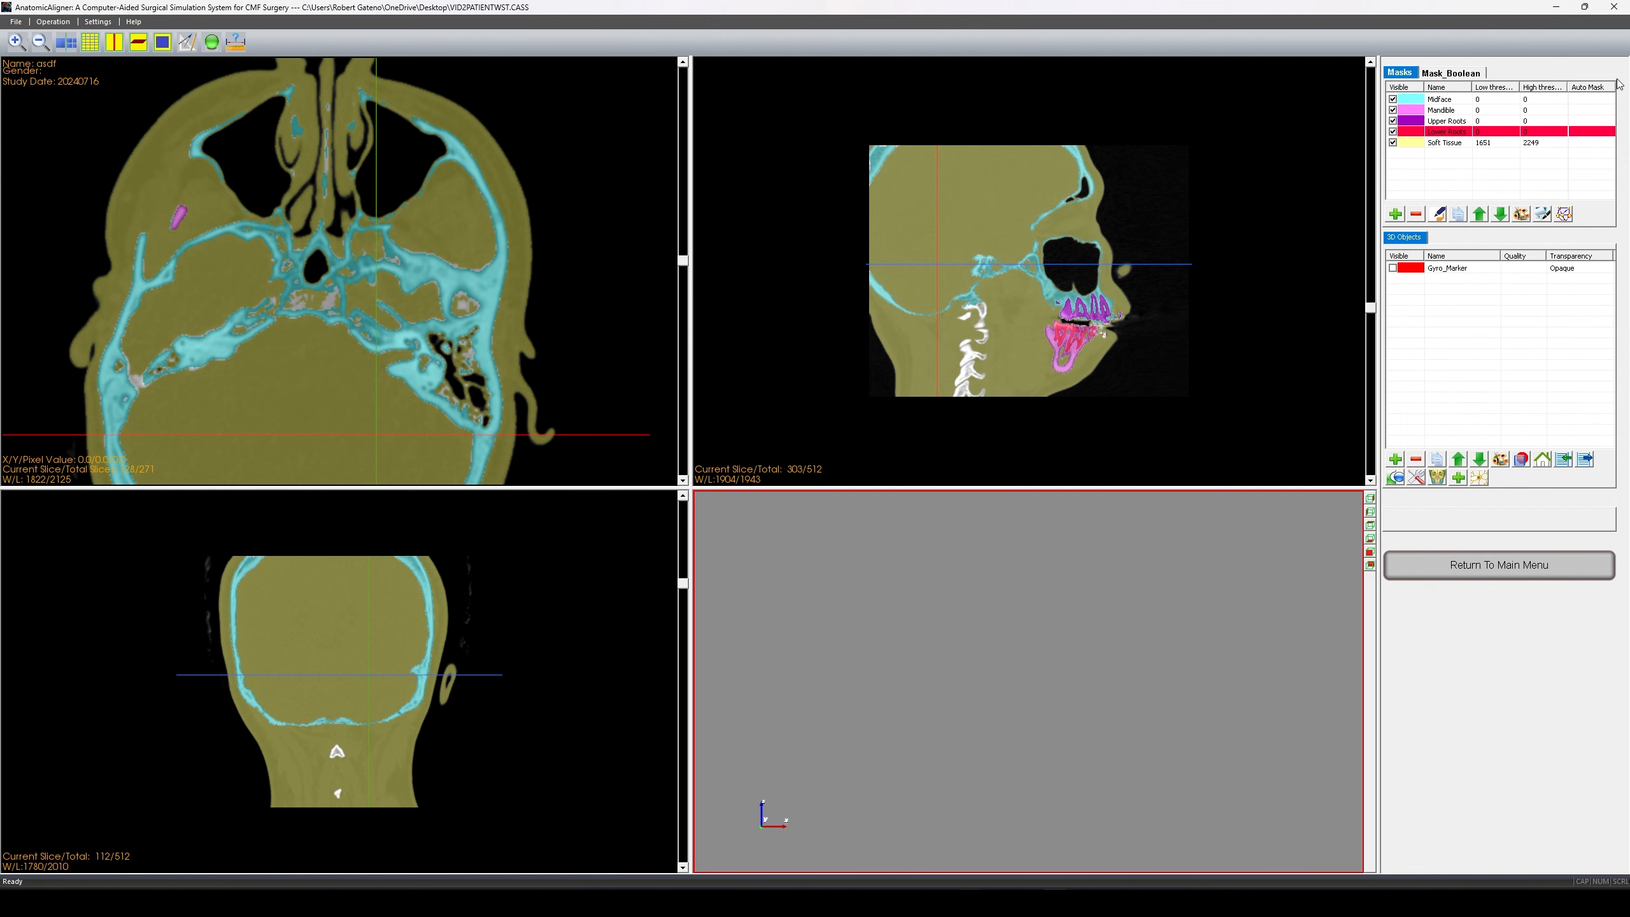
# - Hide the Soft Tissue, Lower Roots and Upper Roots masks and zoom into the axial slice
pyautogui.doubleClick(1469, 100)
pyautogui.click(1487, 103)
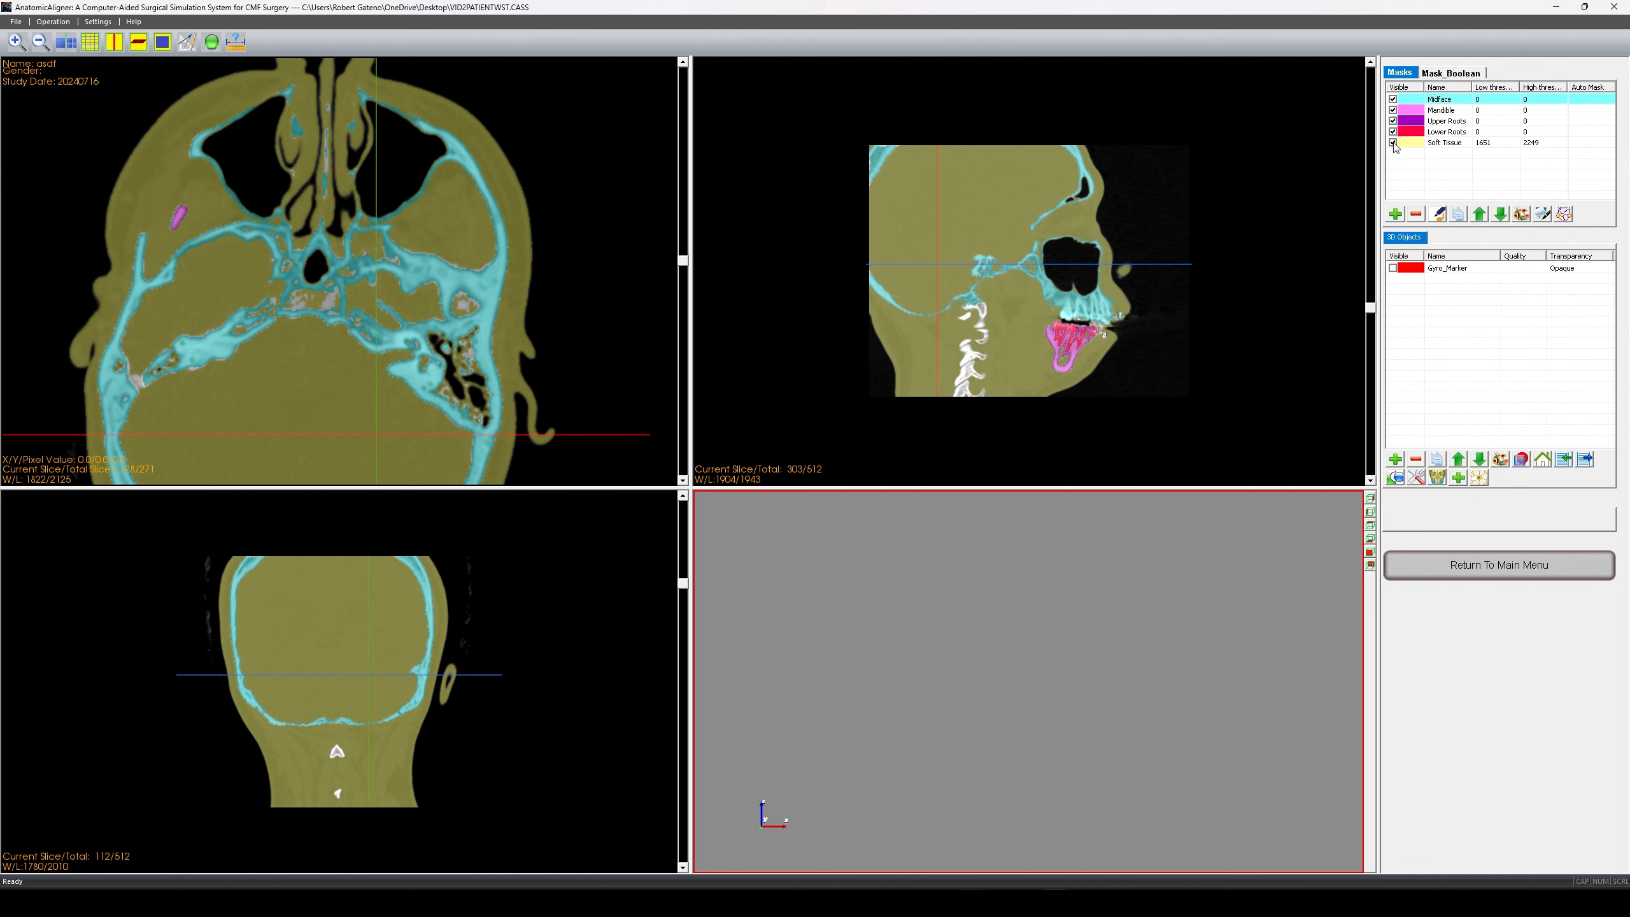
pyautogui.click(1393, 142)
pyautogui.click(1393, 132)
pyautogui.click(1393, 121)
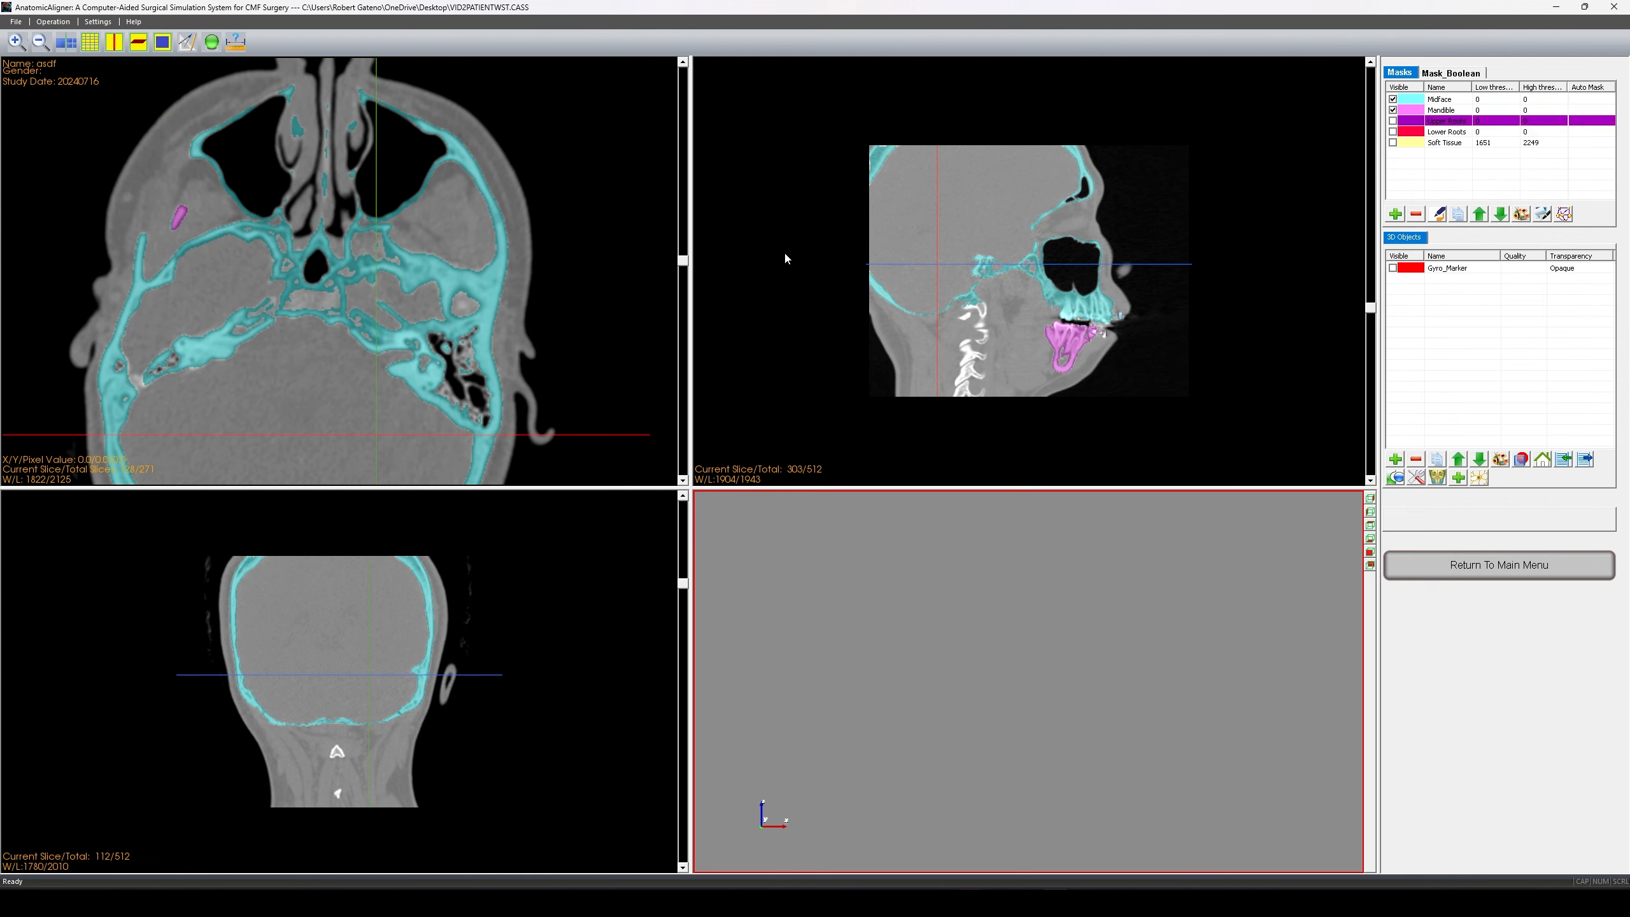
pyautogui.moveTo(249, 220)
pyautogui.mouseDown()
pyautogui.moveTo(257, 243)
pyautogui.moveTo(243, 219)
pyautogui.mouseUp()
pyautogui.moveTo(215, 200); pyautogui.dragTo(268, 239, button='middle')
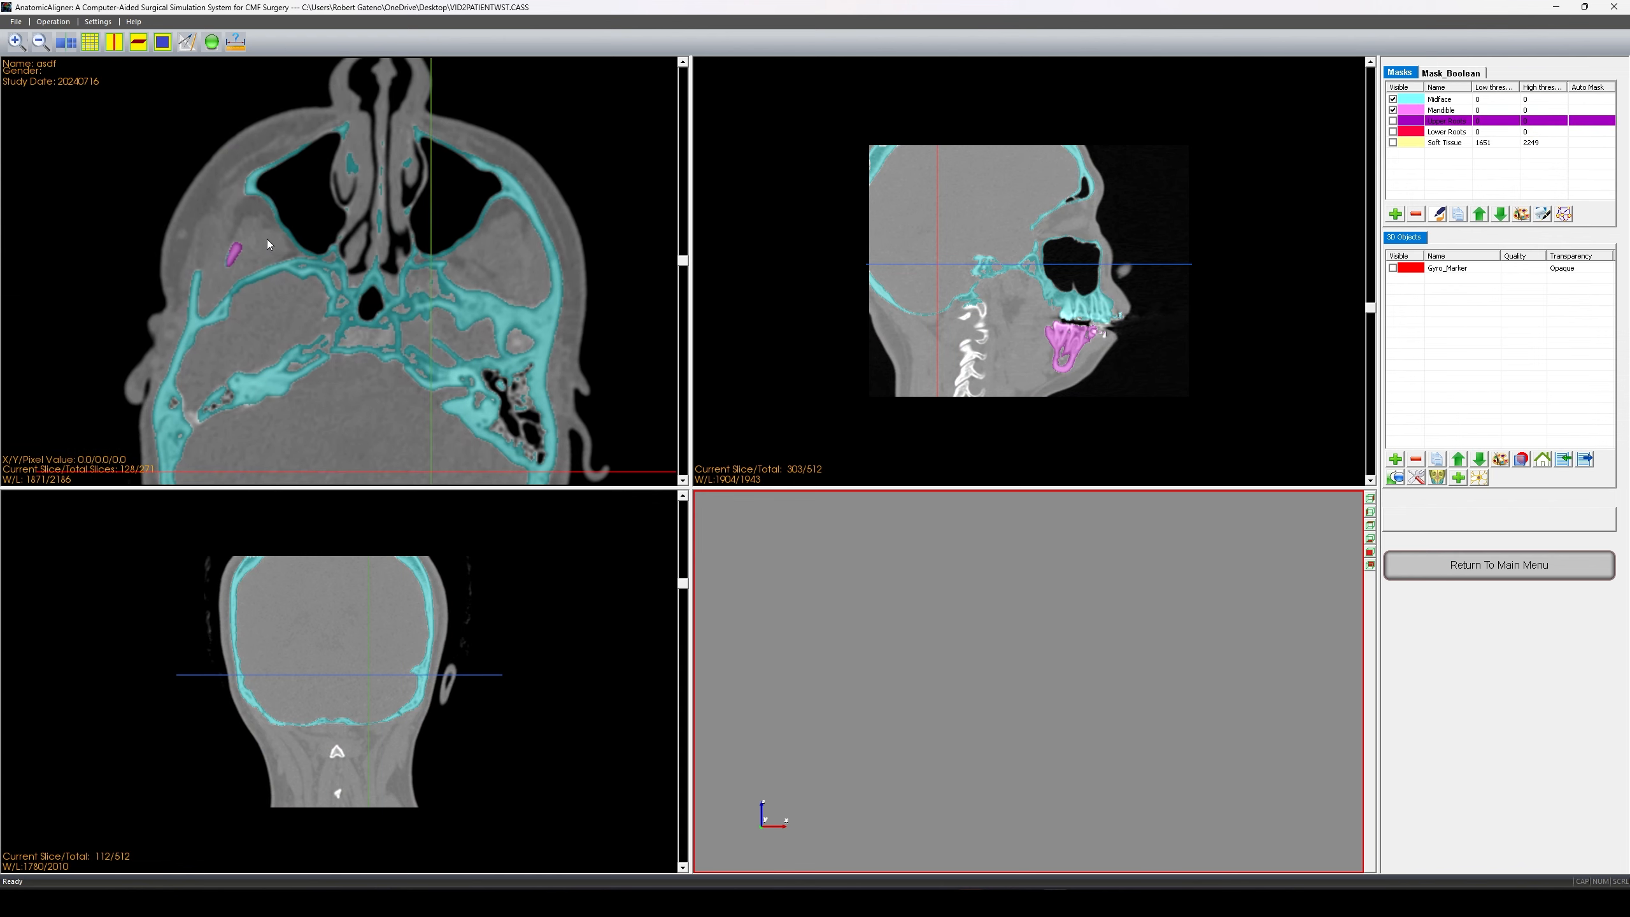
pyautogui.moveTo(222, 262); pyautogui.dragTo(211, 165, button='right')
pyautogui.moveTo(266, 281); pyautogui.dragTo(190, 267, button='middle')
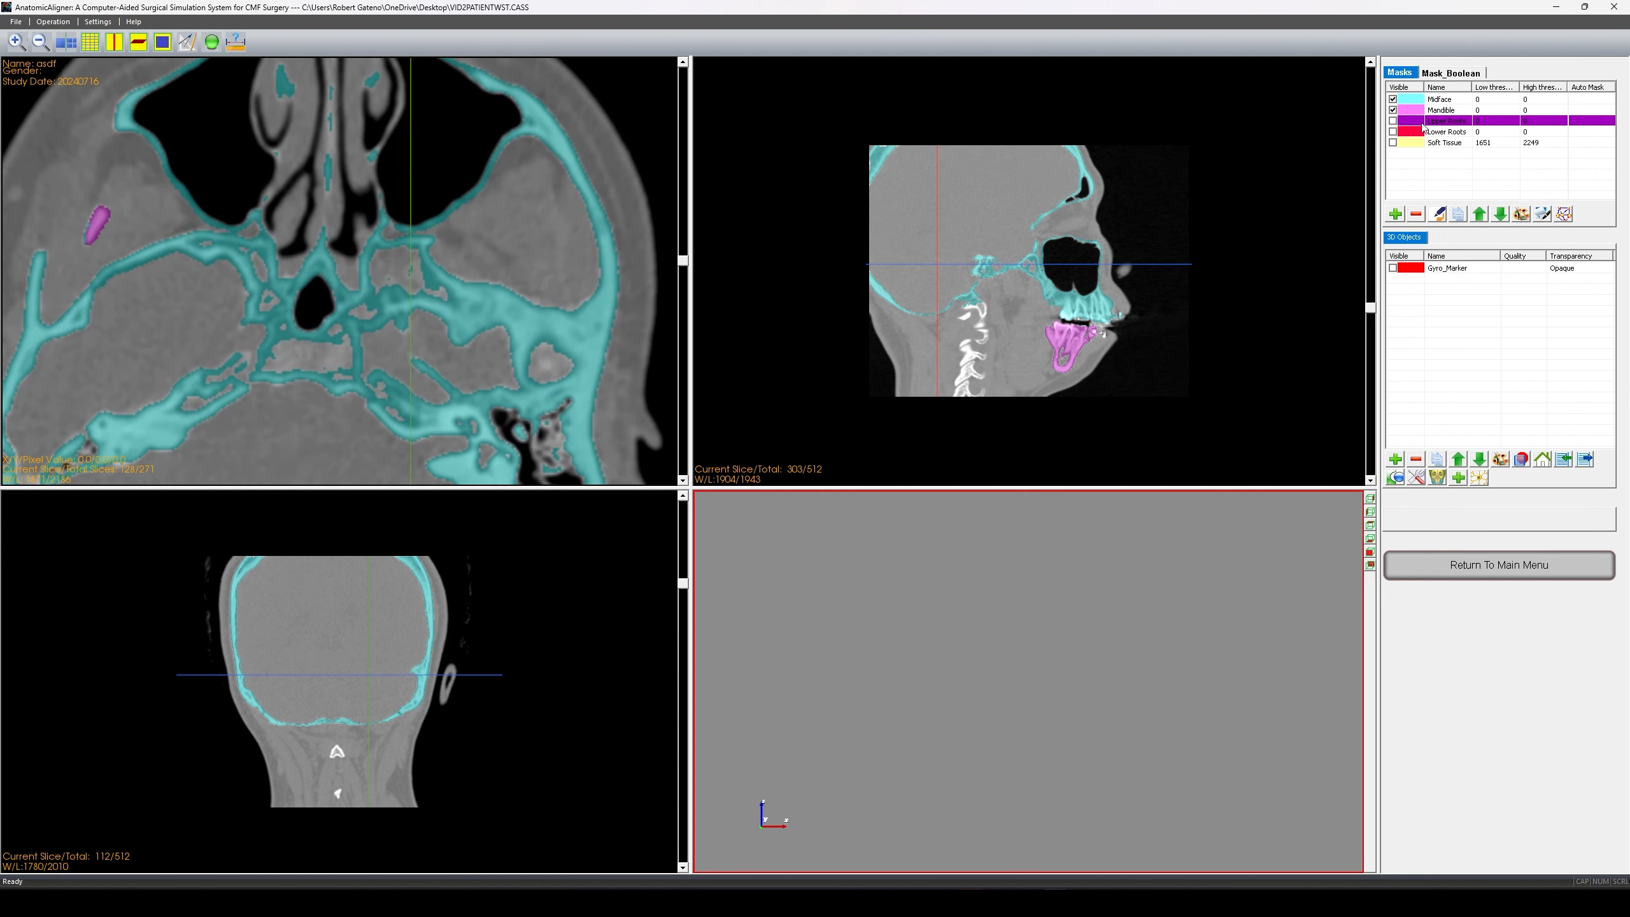
# - Hide the Mandible mask, make Midface the active mask and open the mask editing tools
pyautogui.click(1393, 110)
pyautogui.click(1450, 101)
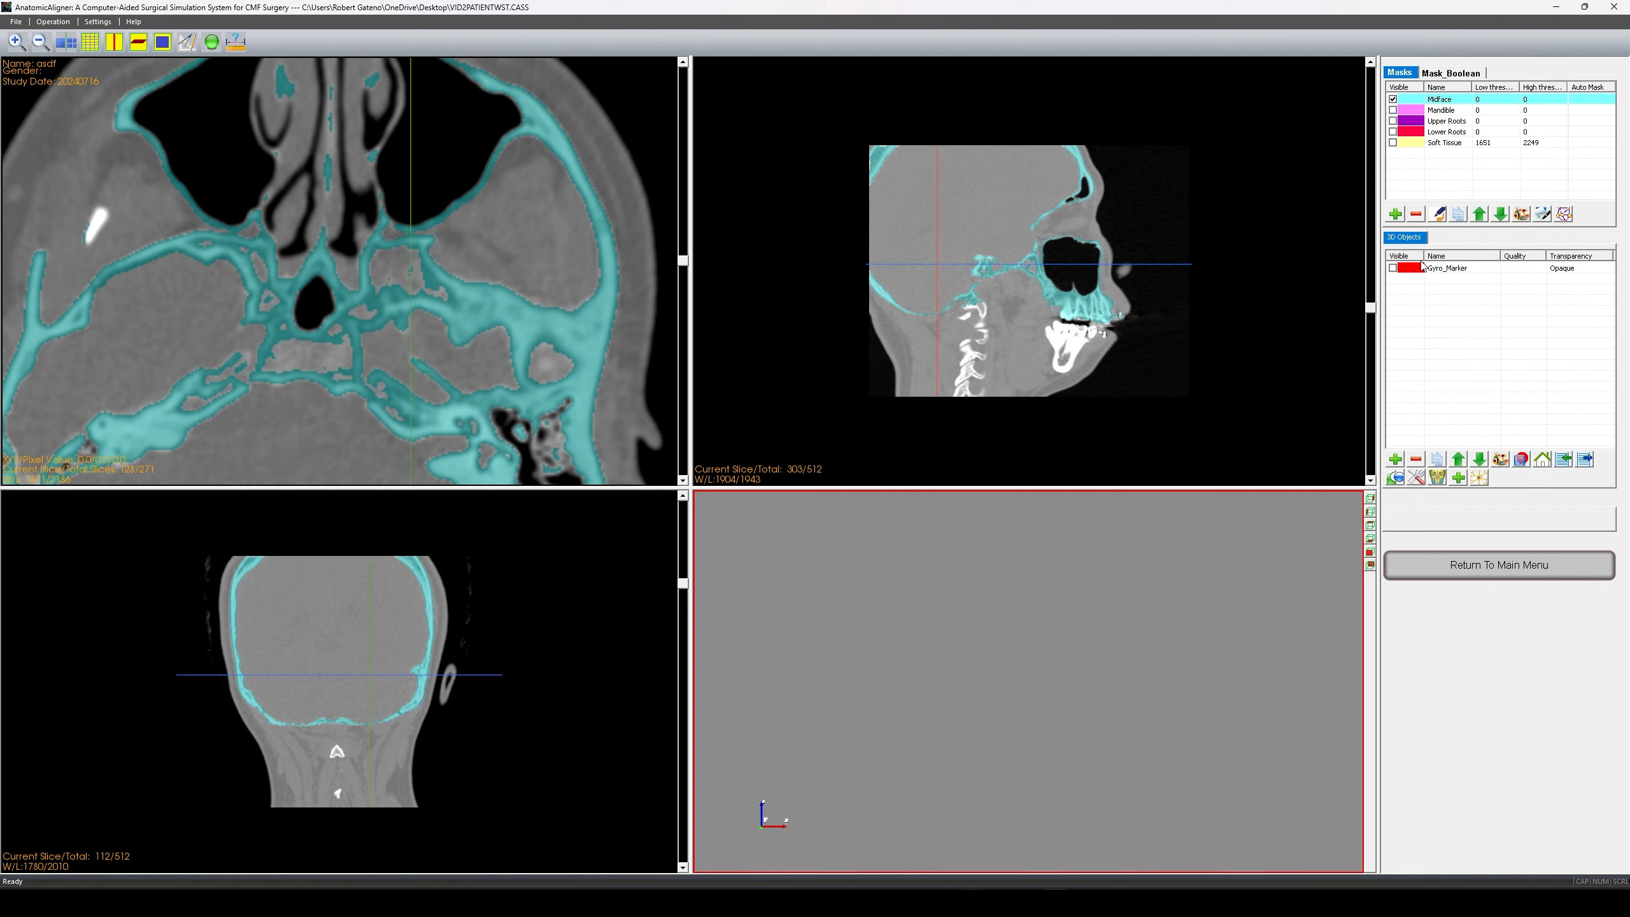
pyautogui.scroll(1, 336, 241)
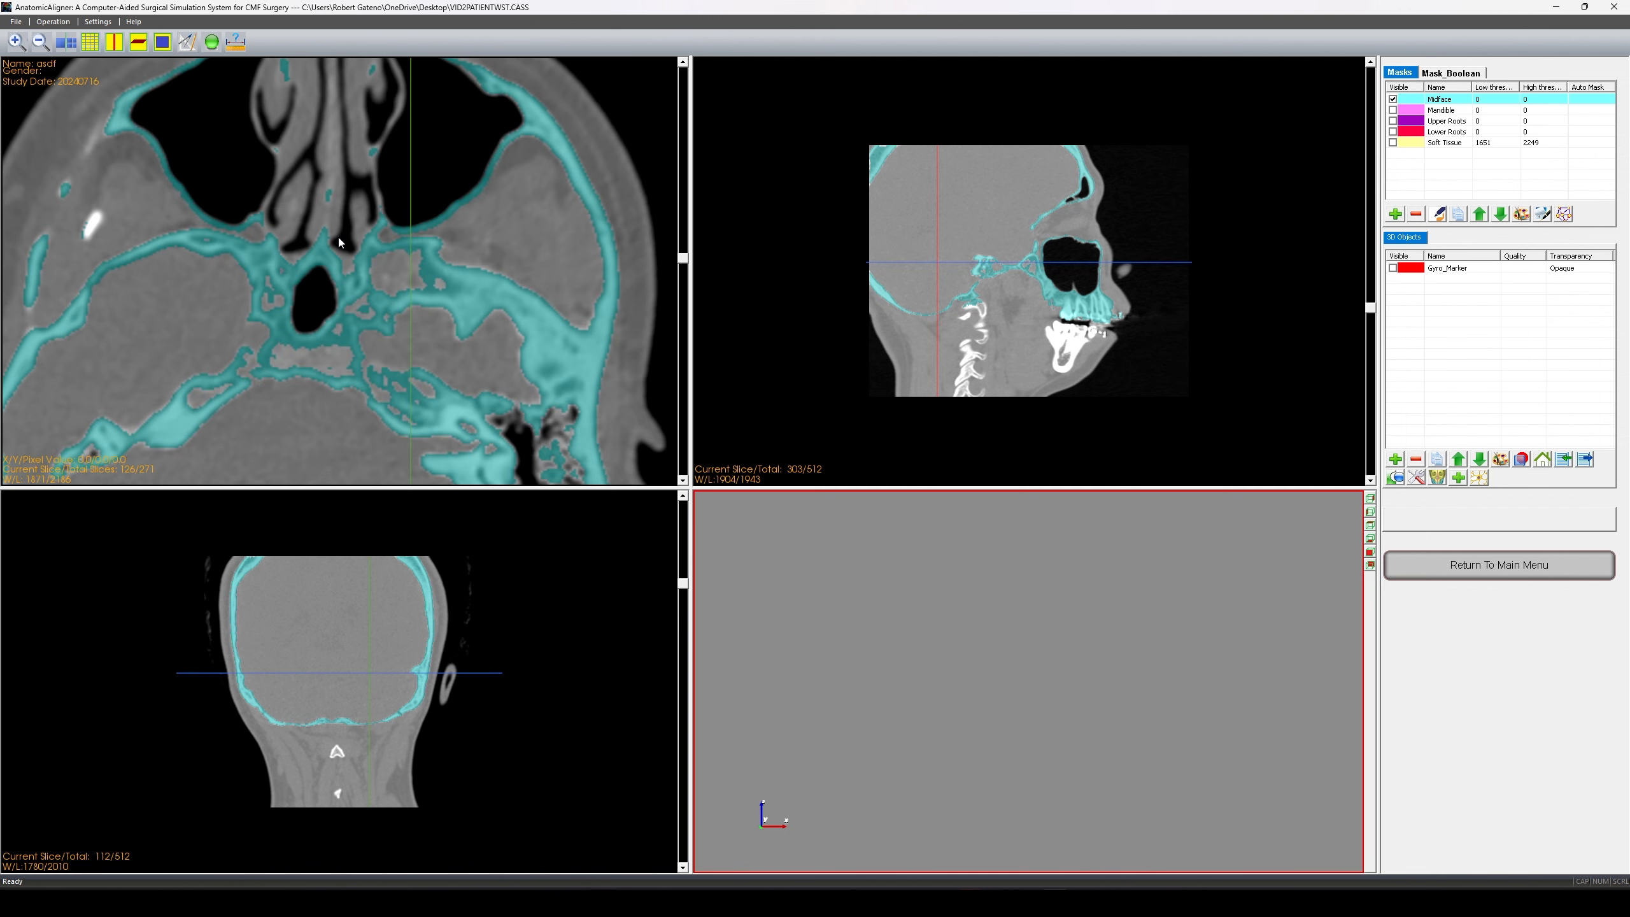
pyautogui.scroll(1, 102, 236)
pyautogui.scroll(-2, 97, 224)
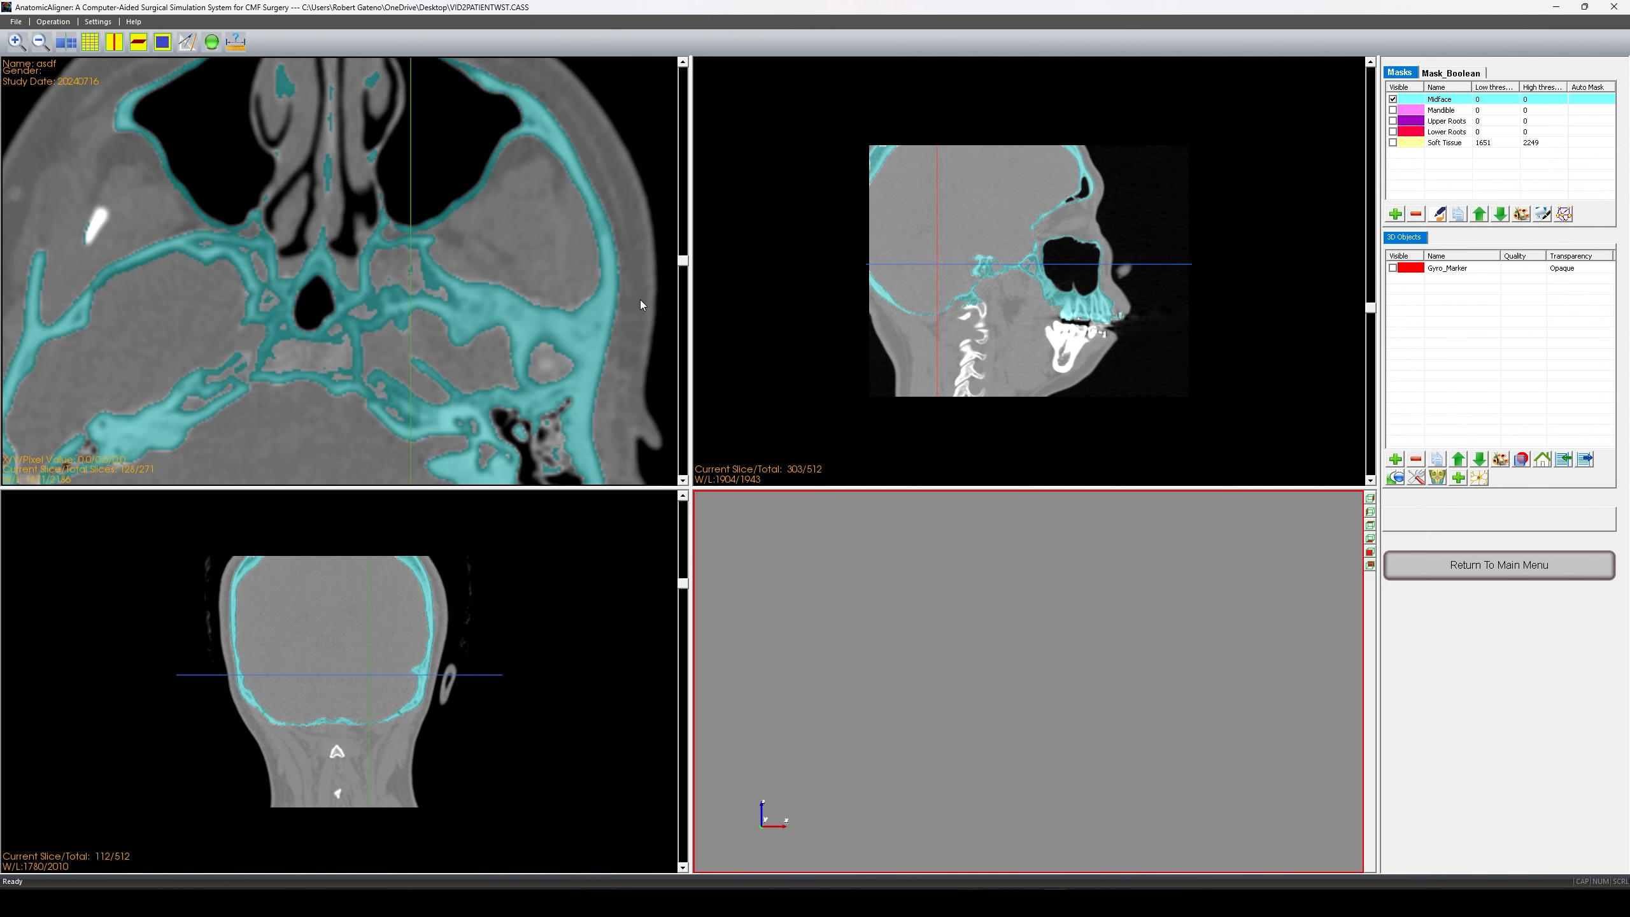
pyautogui.click(1542, 214)
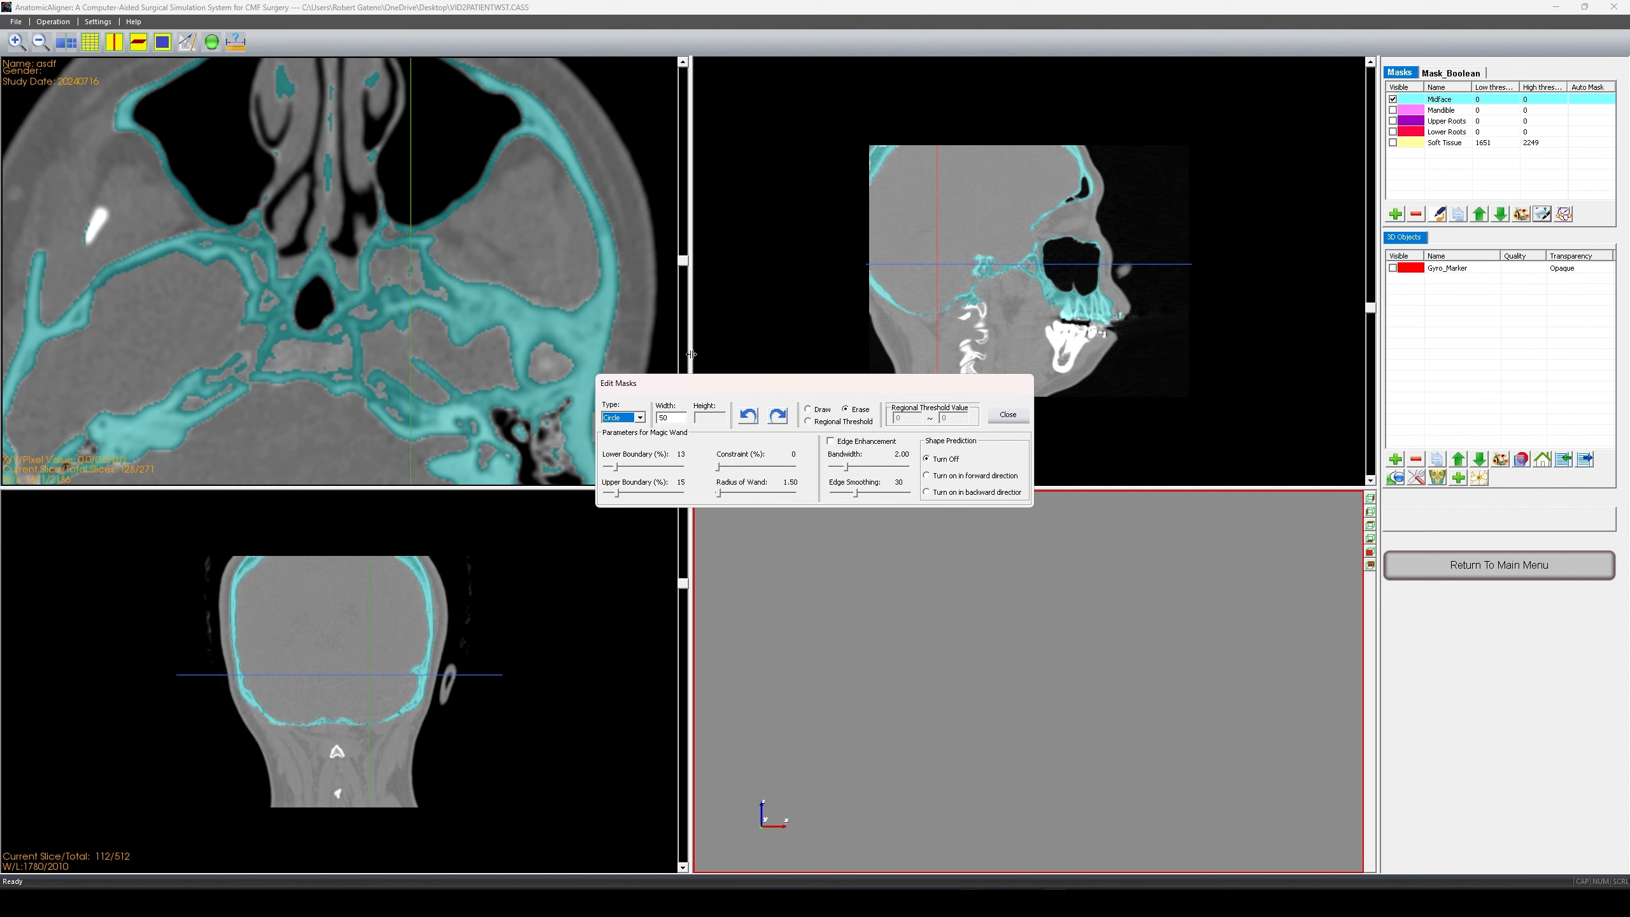
# - Keep the circular Erase brush and set the Edit Masks brush width to 30
pyautogui.moveTo(616, 383); pyautogui.dragTo(506, 310)
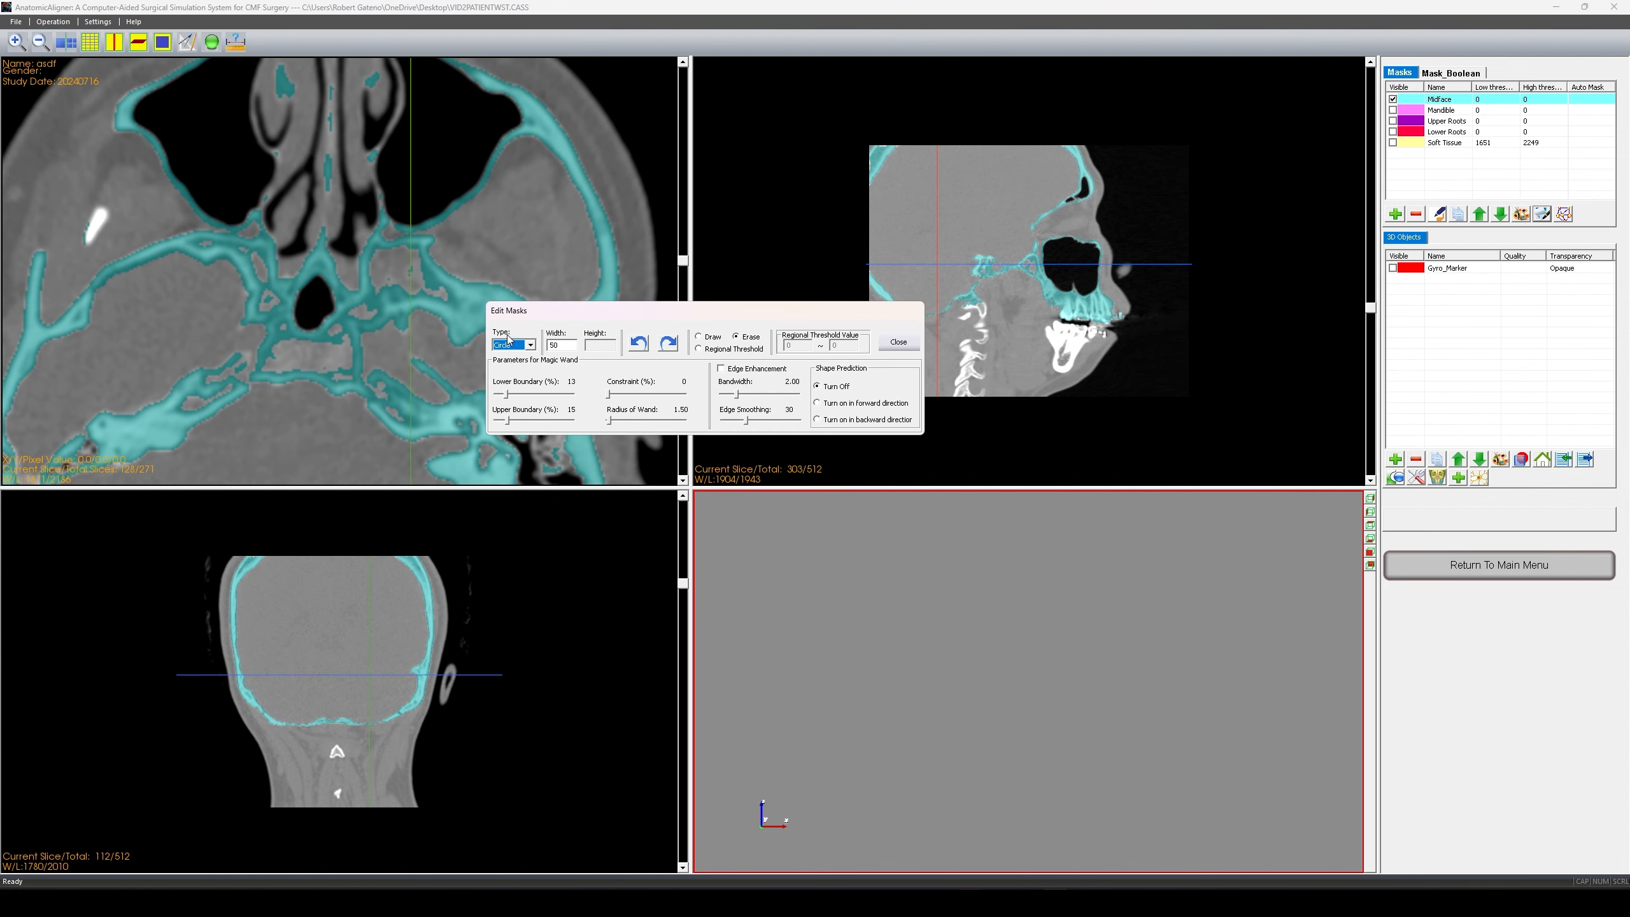
pyautogui.click(531, 347)
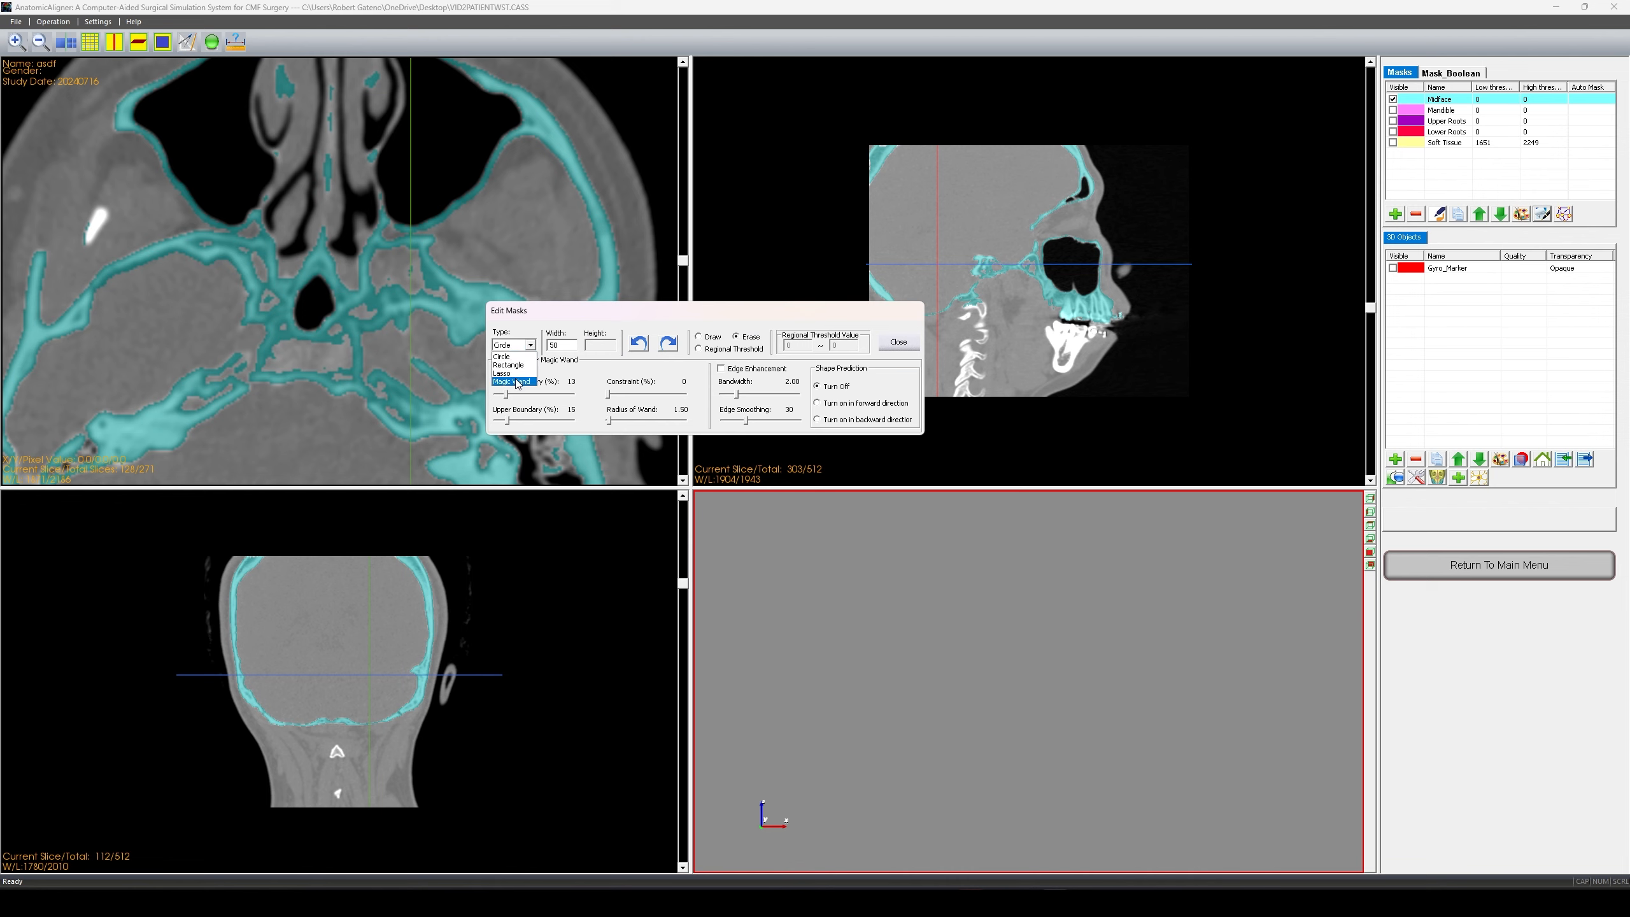
pyautogui.click(571, 345)
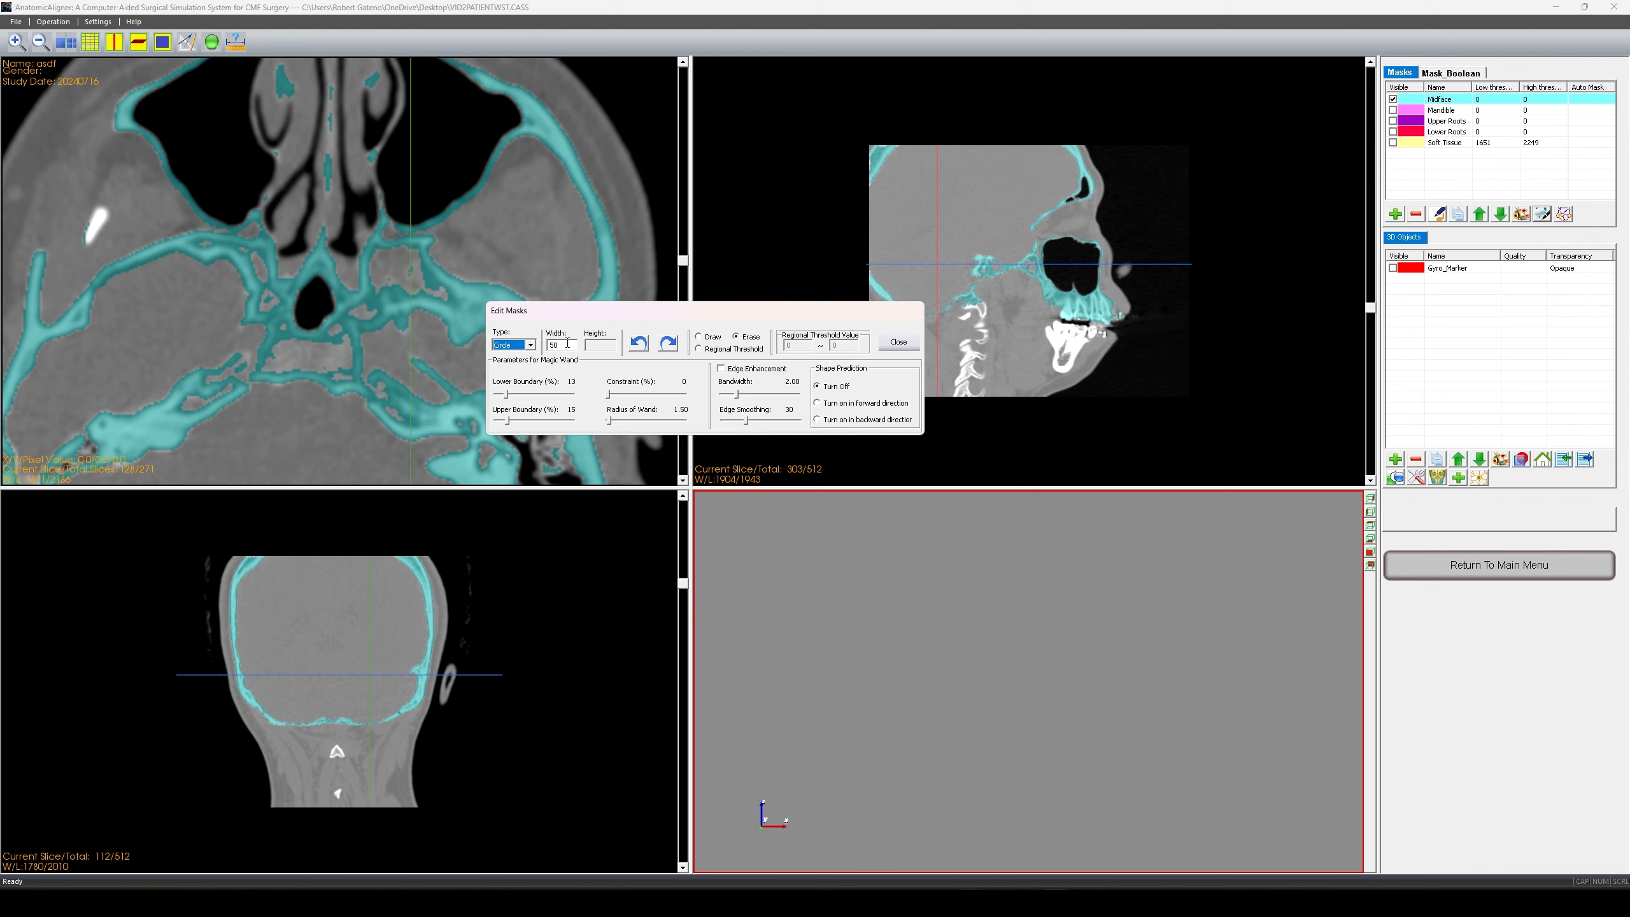
pyautogui.moveTo(568, 345); pyautogui.dragTo(538, 341)
pyautogui.write('100')
pyautogui.write('3')
# - Step down through the axial slices checking the Midface mask for stray regions
pyautogui.moveTo(744, 313); pyautogui.dragTo(827, 317)
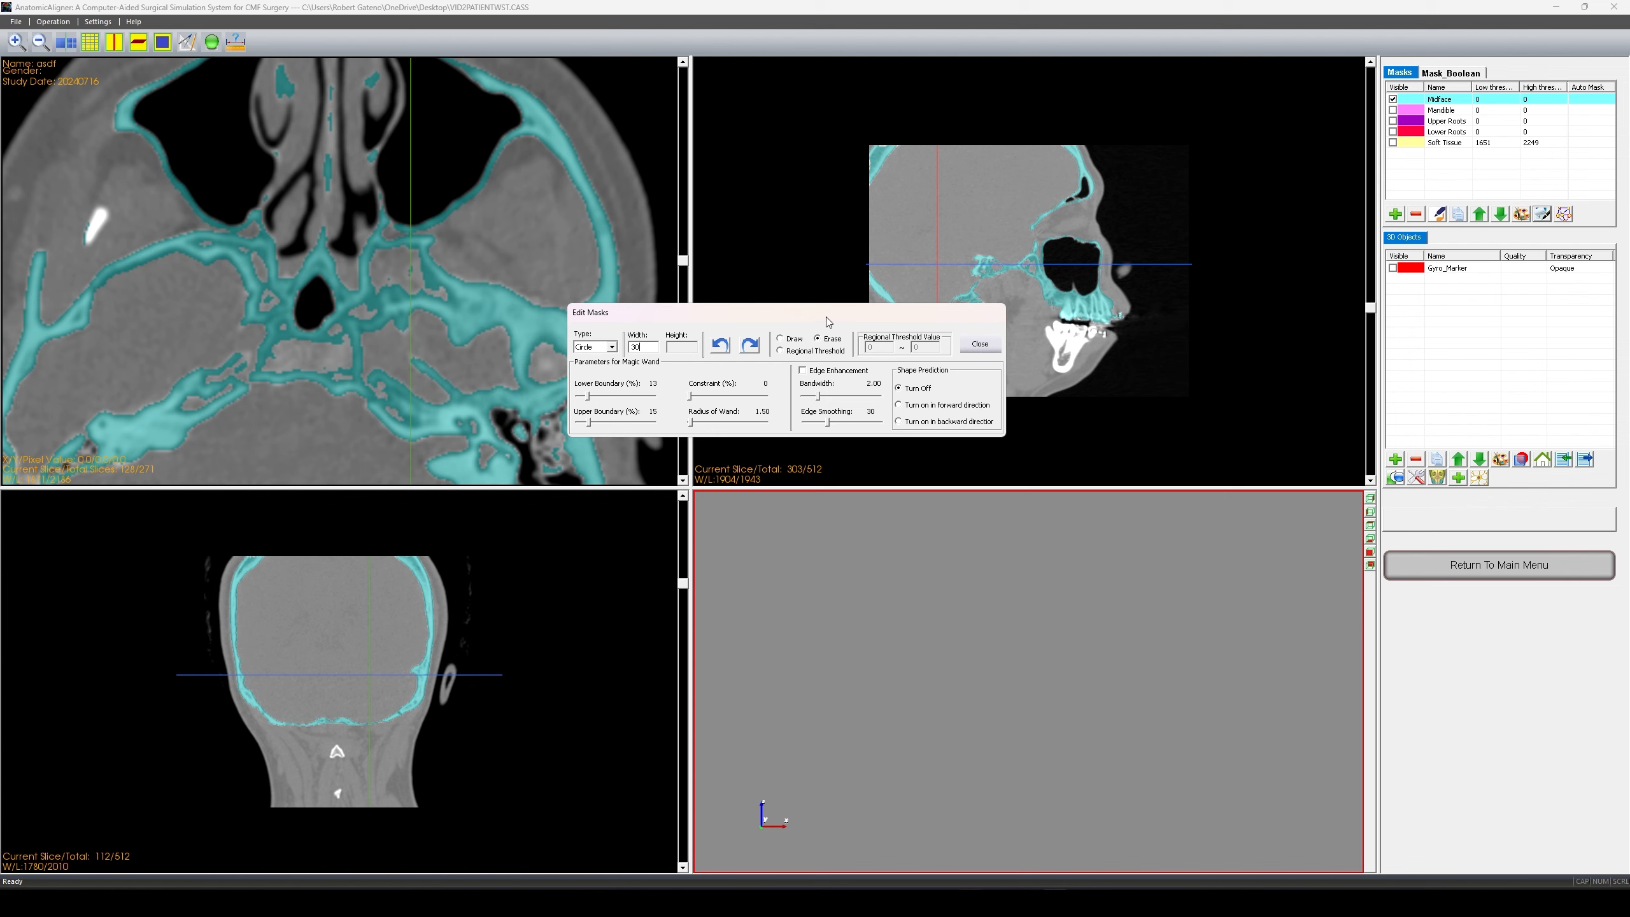
pyautogui.moveTo(87, 242); pyautogui.dragTo(88, 219)
pyautogui.scroll(-1, 88, 215)
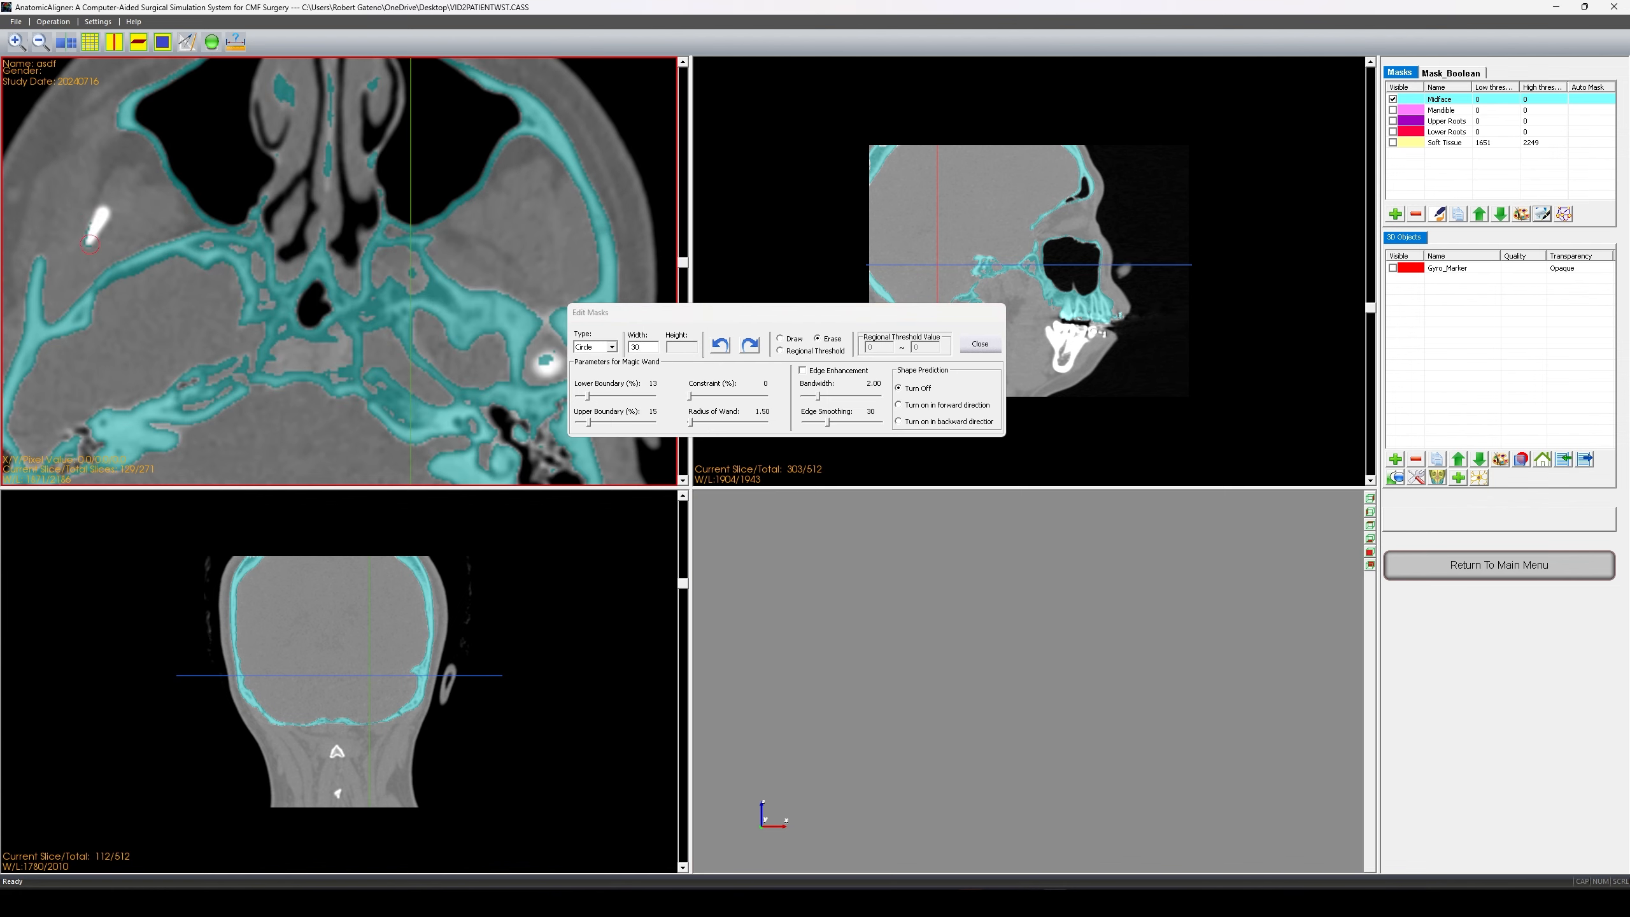
pyautogui.scroll(-1, 89, 244)
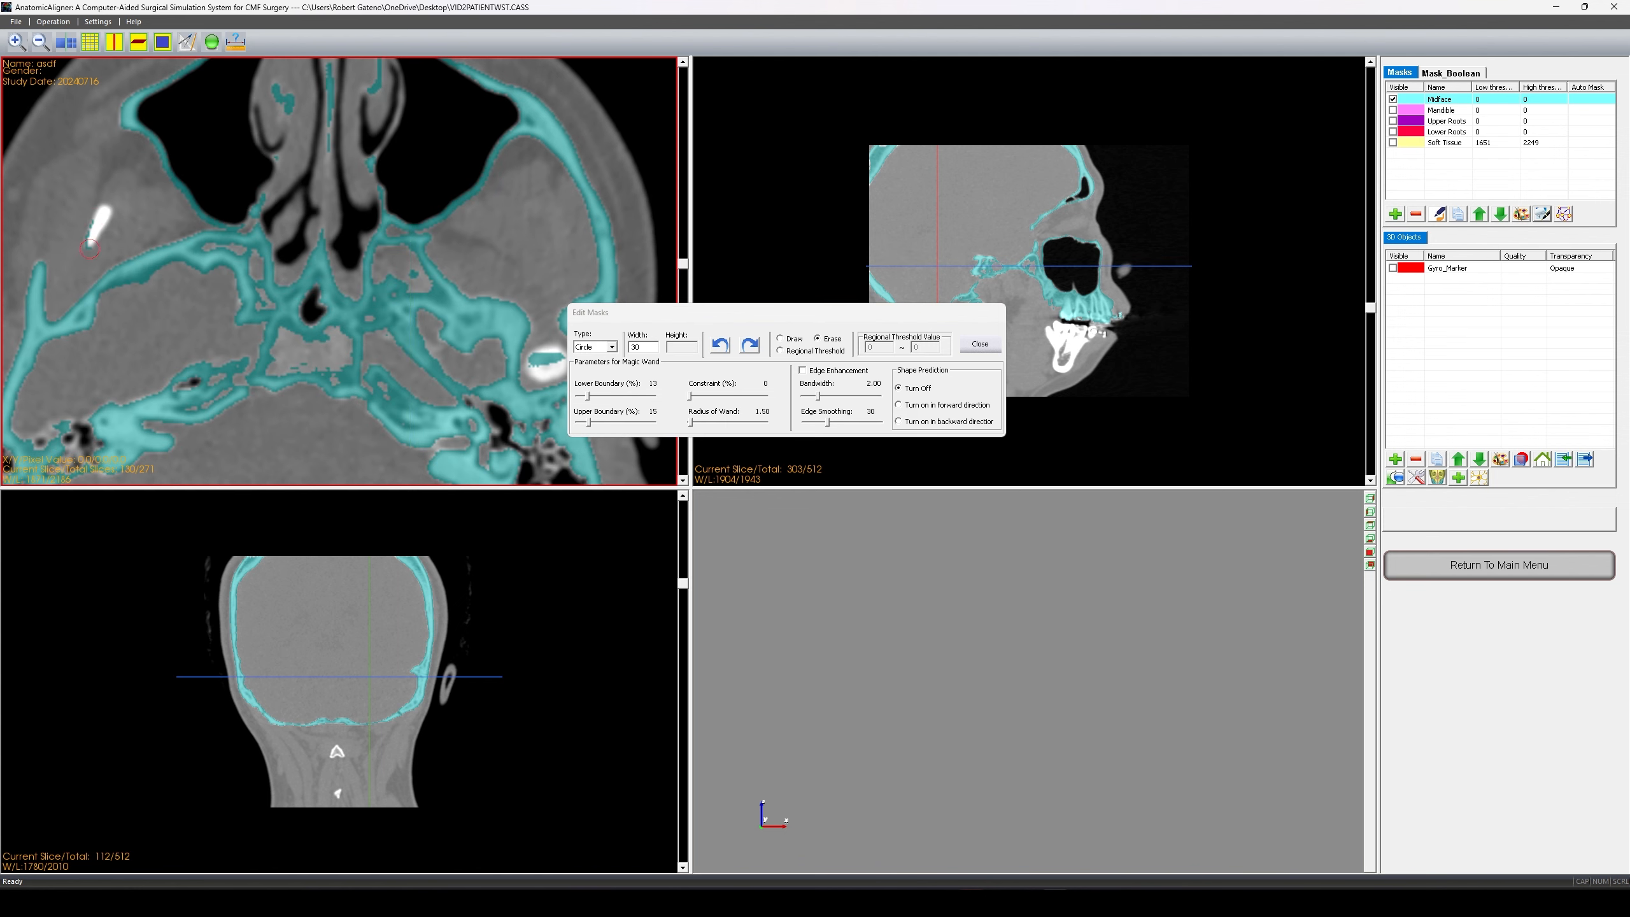
pyautogui.scroll(-1, 90, 248)
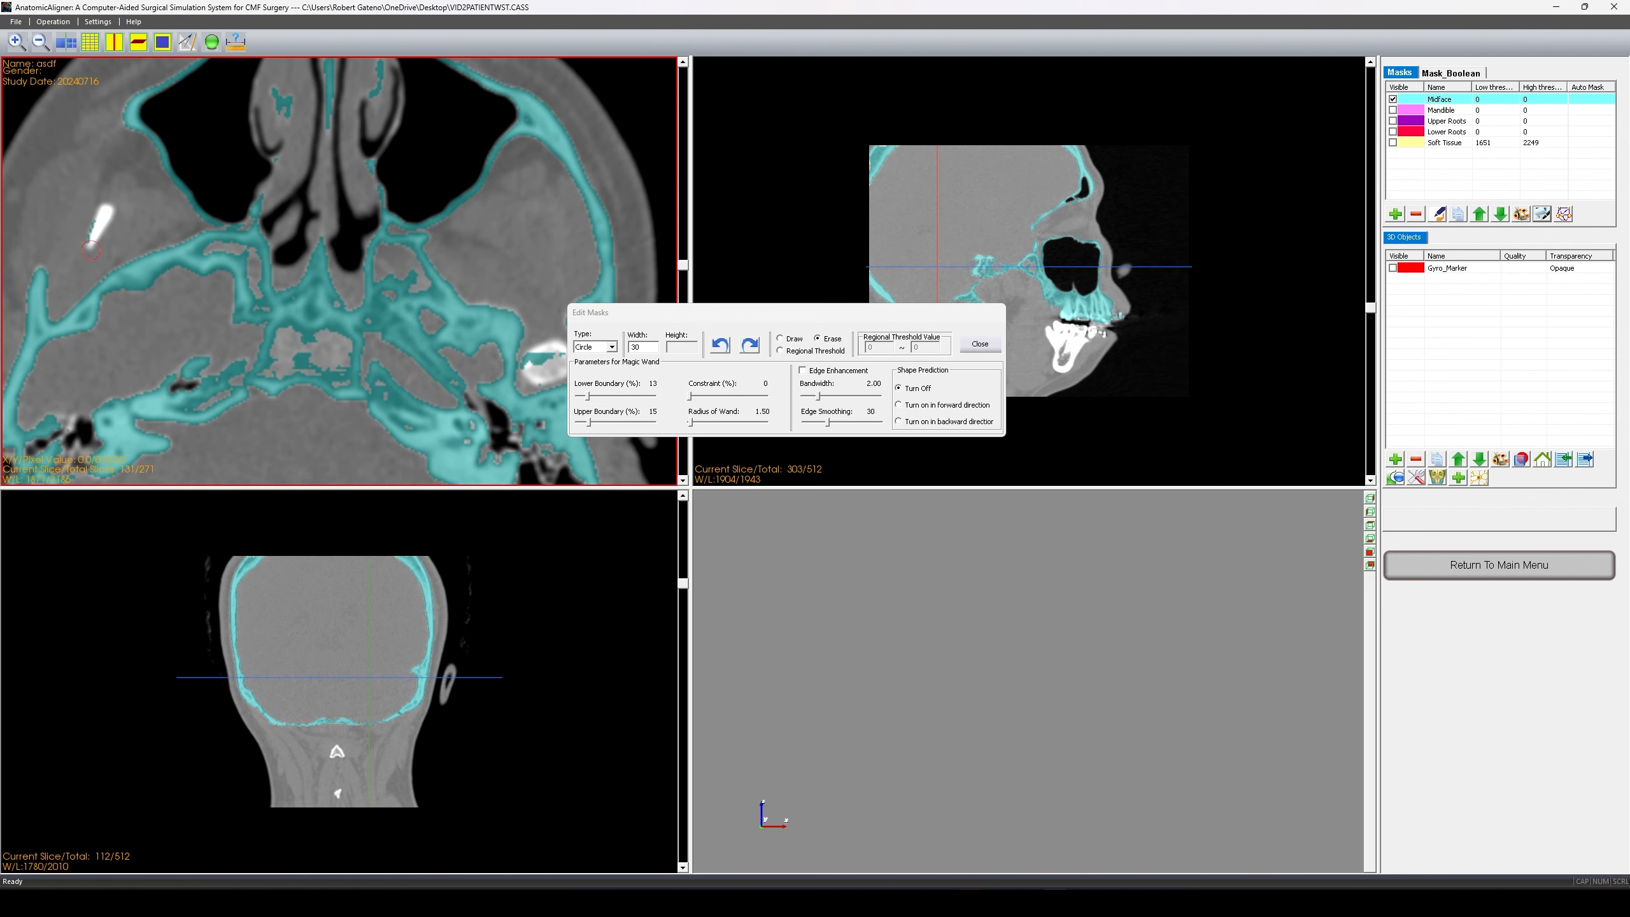
pyautogui.scroll(-1, 96, 226)
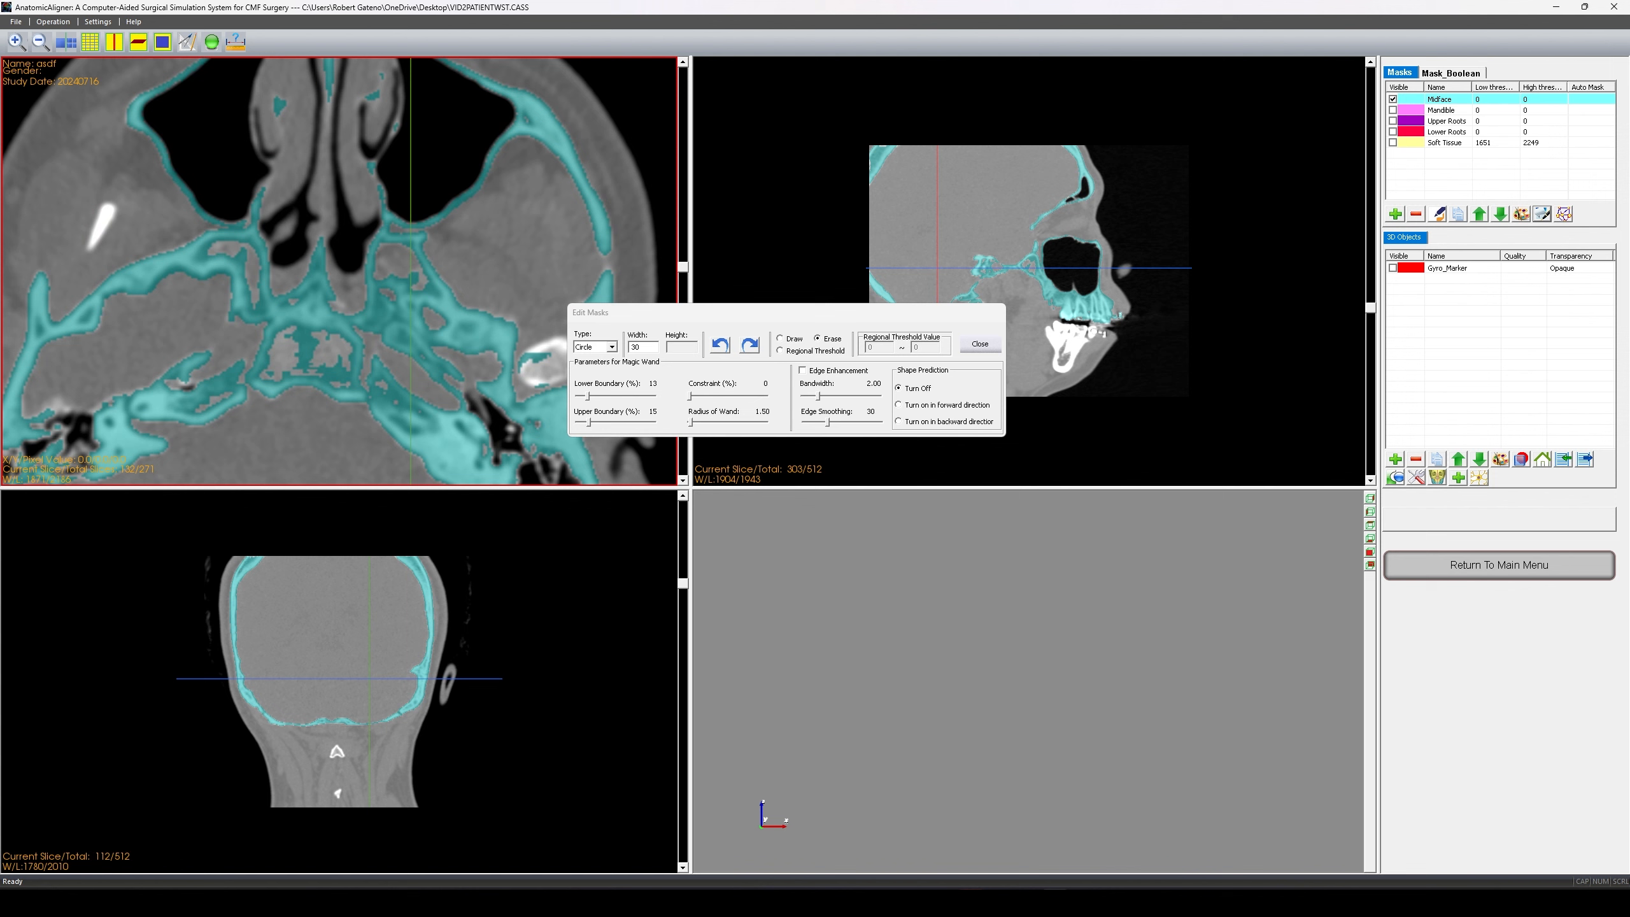
pyautogui.scroll(-1, 94, 224)
pyautogui.scroll(-1, 101, 227)
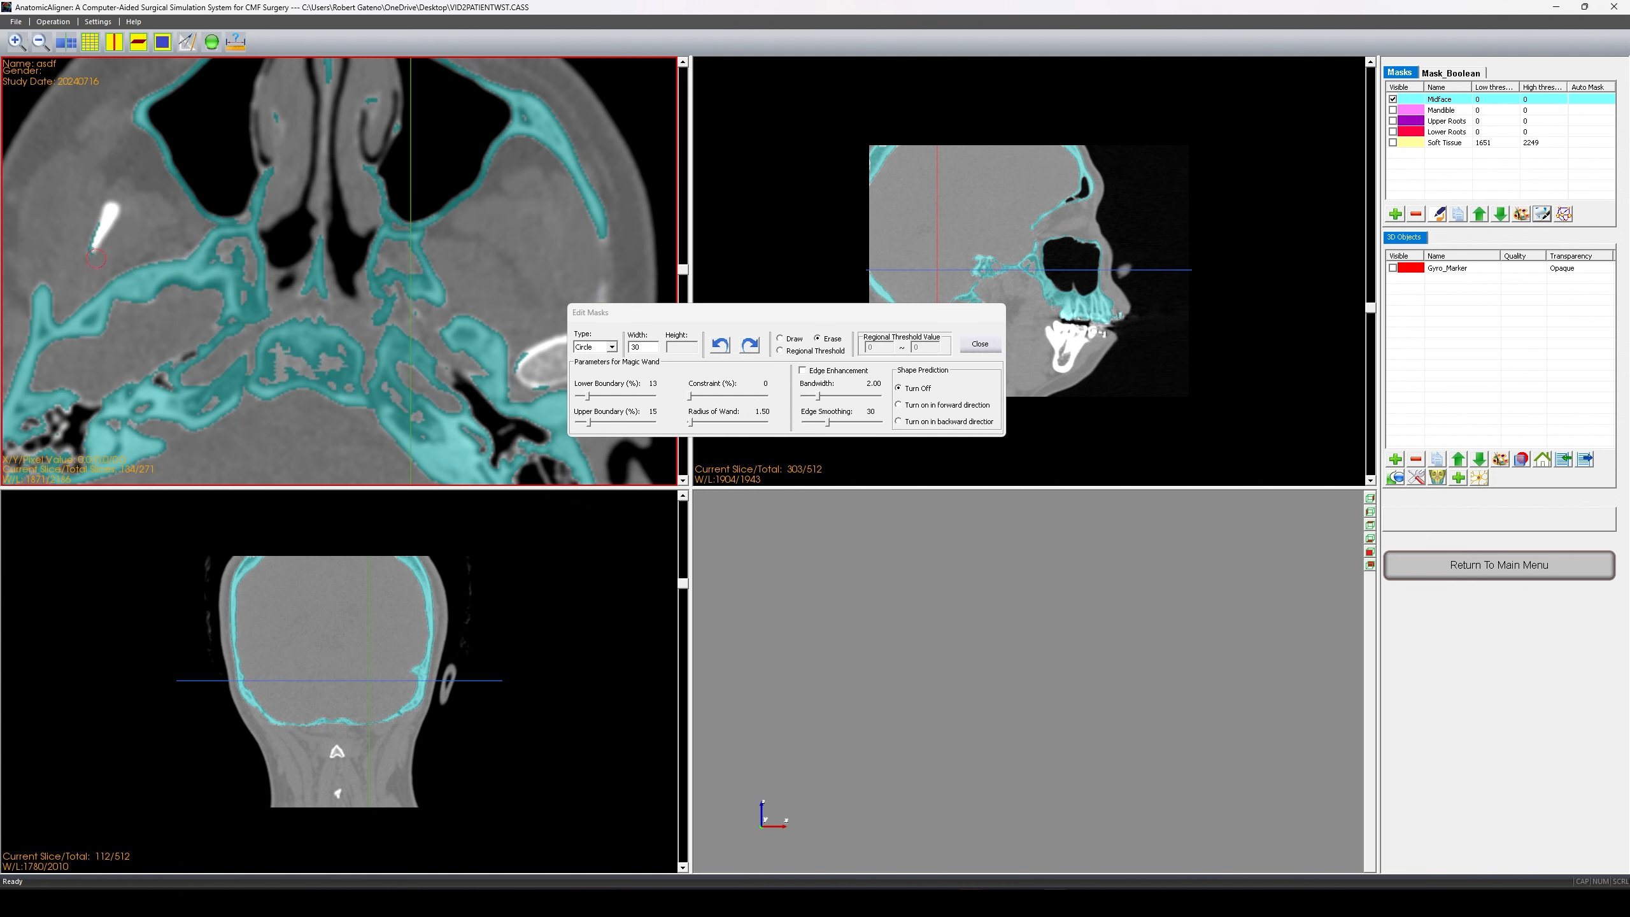
pyautogui.scroll(-1, 103, 221)
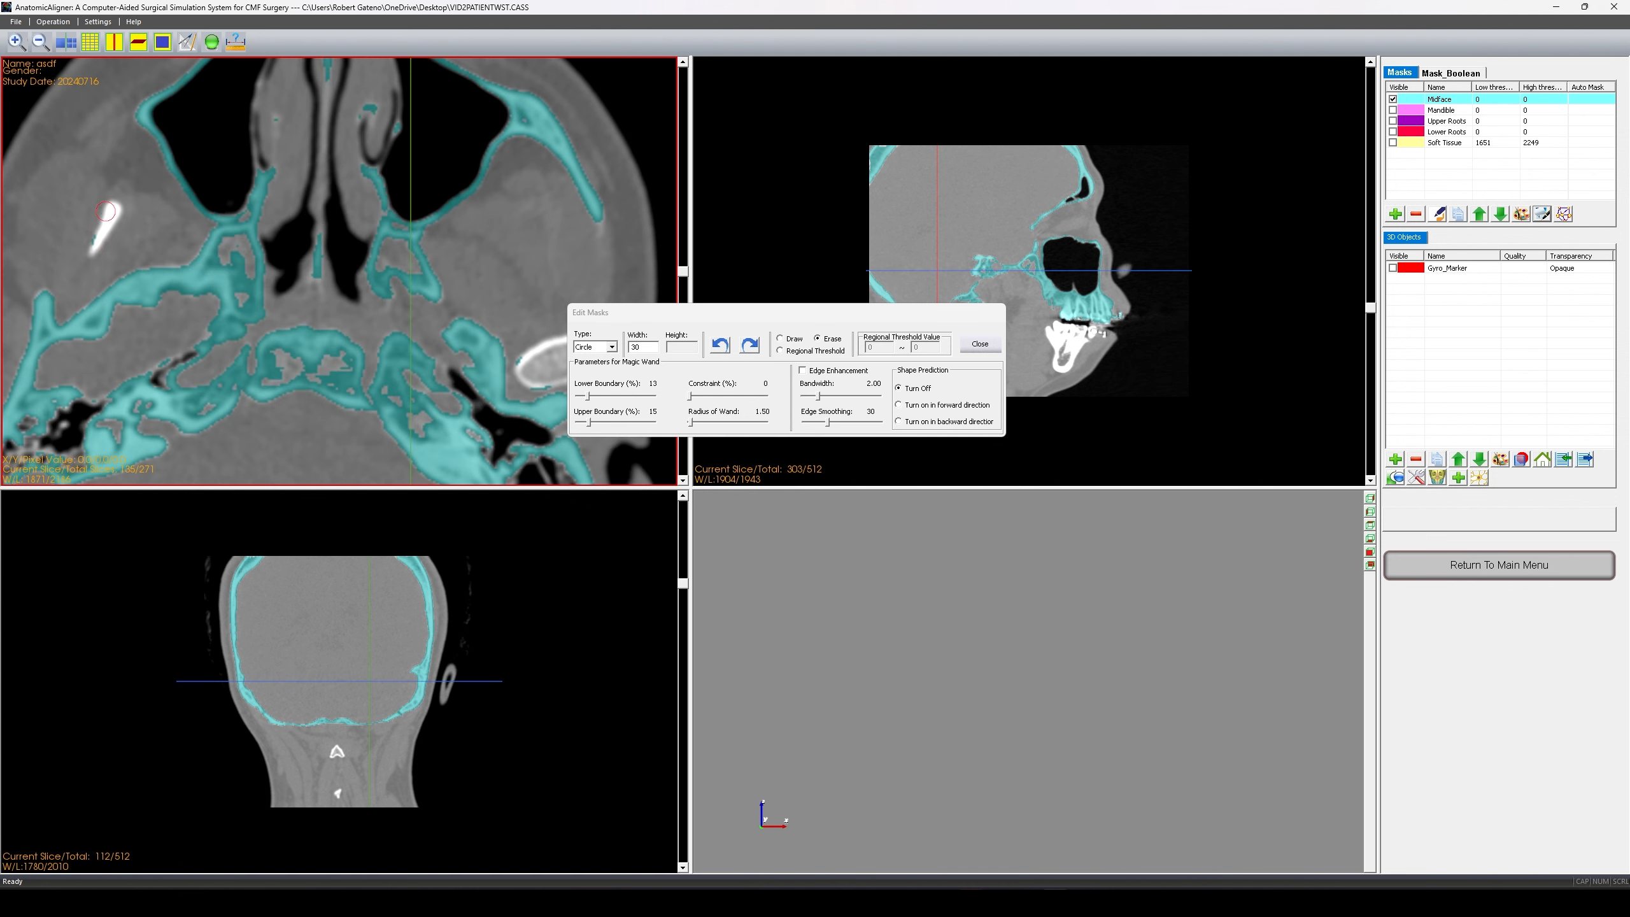
# - Move the editing panel aside and continue through the lower jaw slices of the Midface mask
pyautogui.moveTo(902, 315); pyautogui.dragTo(1148, 297)
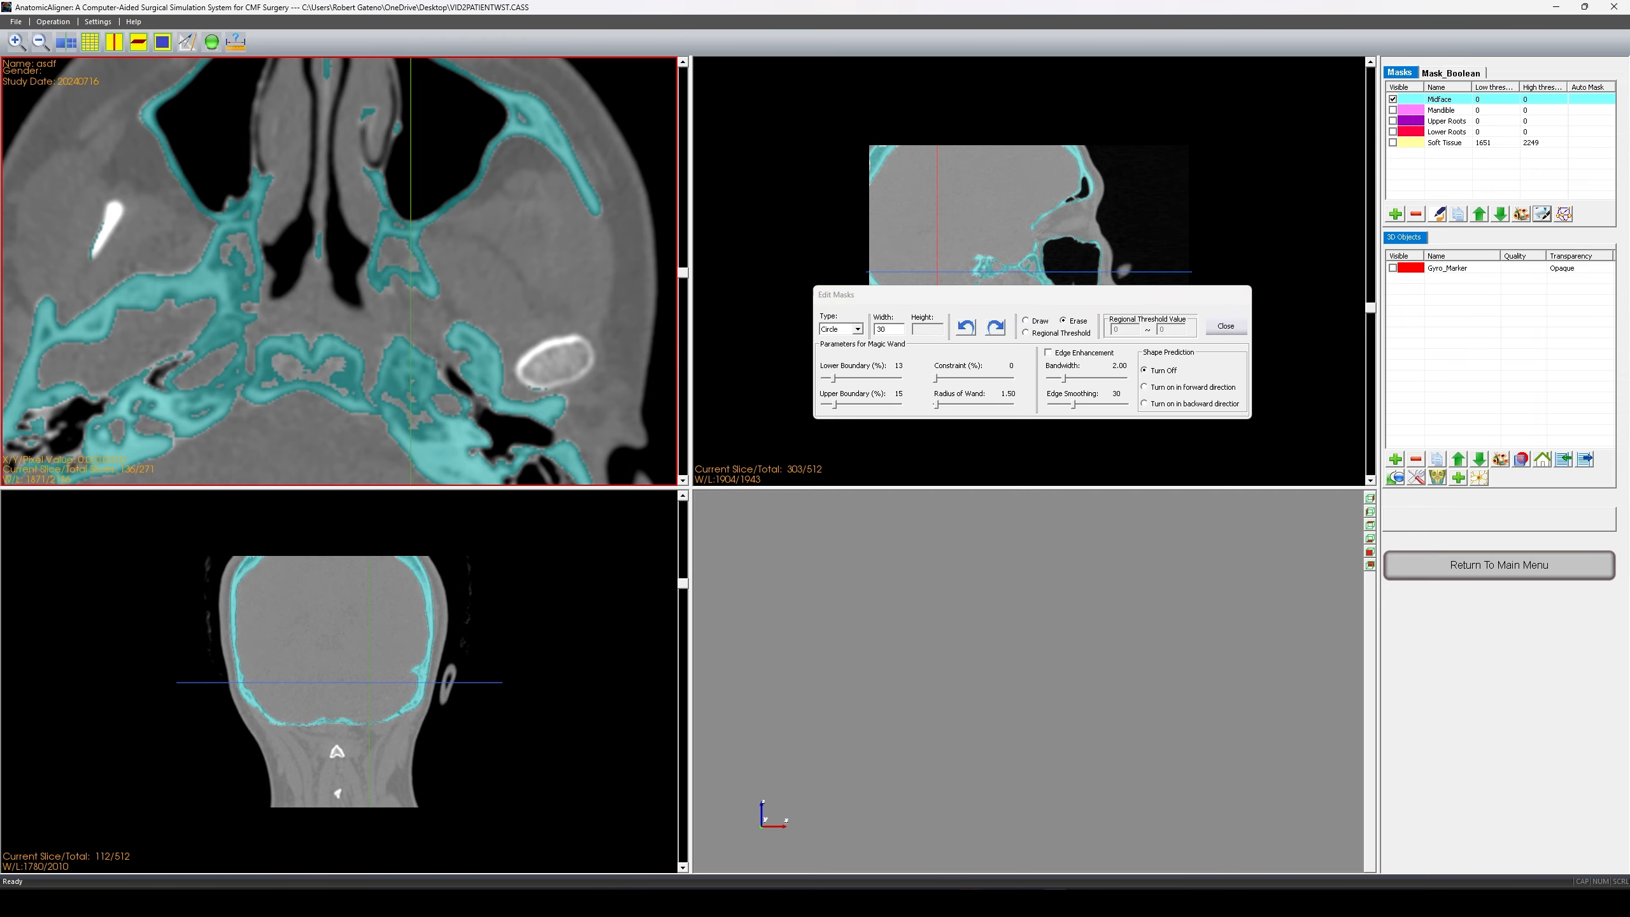
pyautogui.scroll(5, 550, 364)
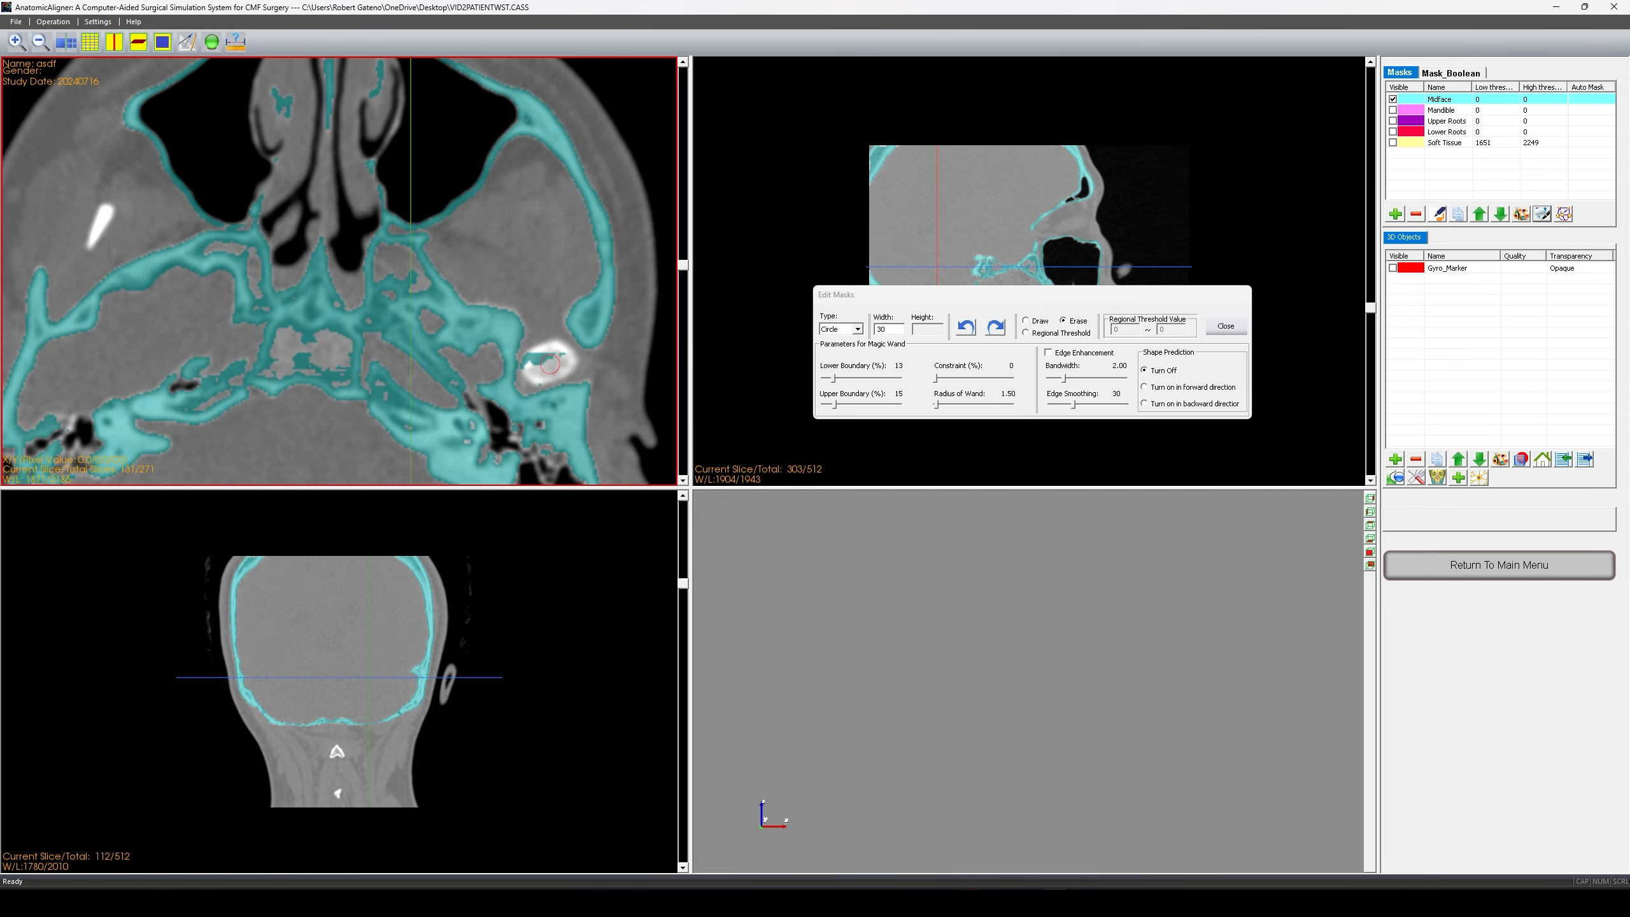
pyautogui.scroll(-3, 546, 359)
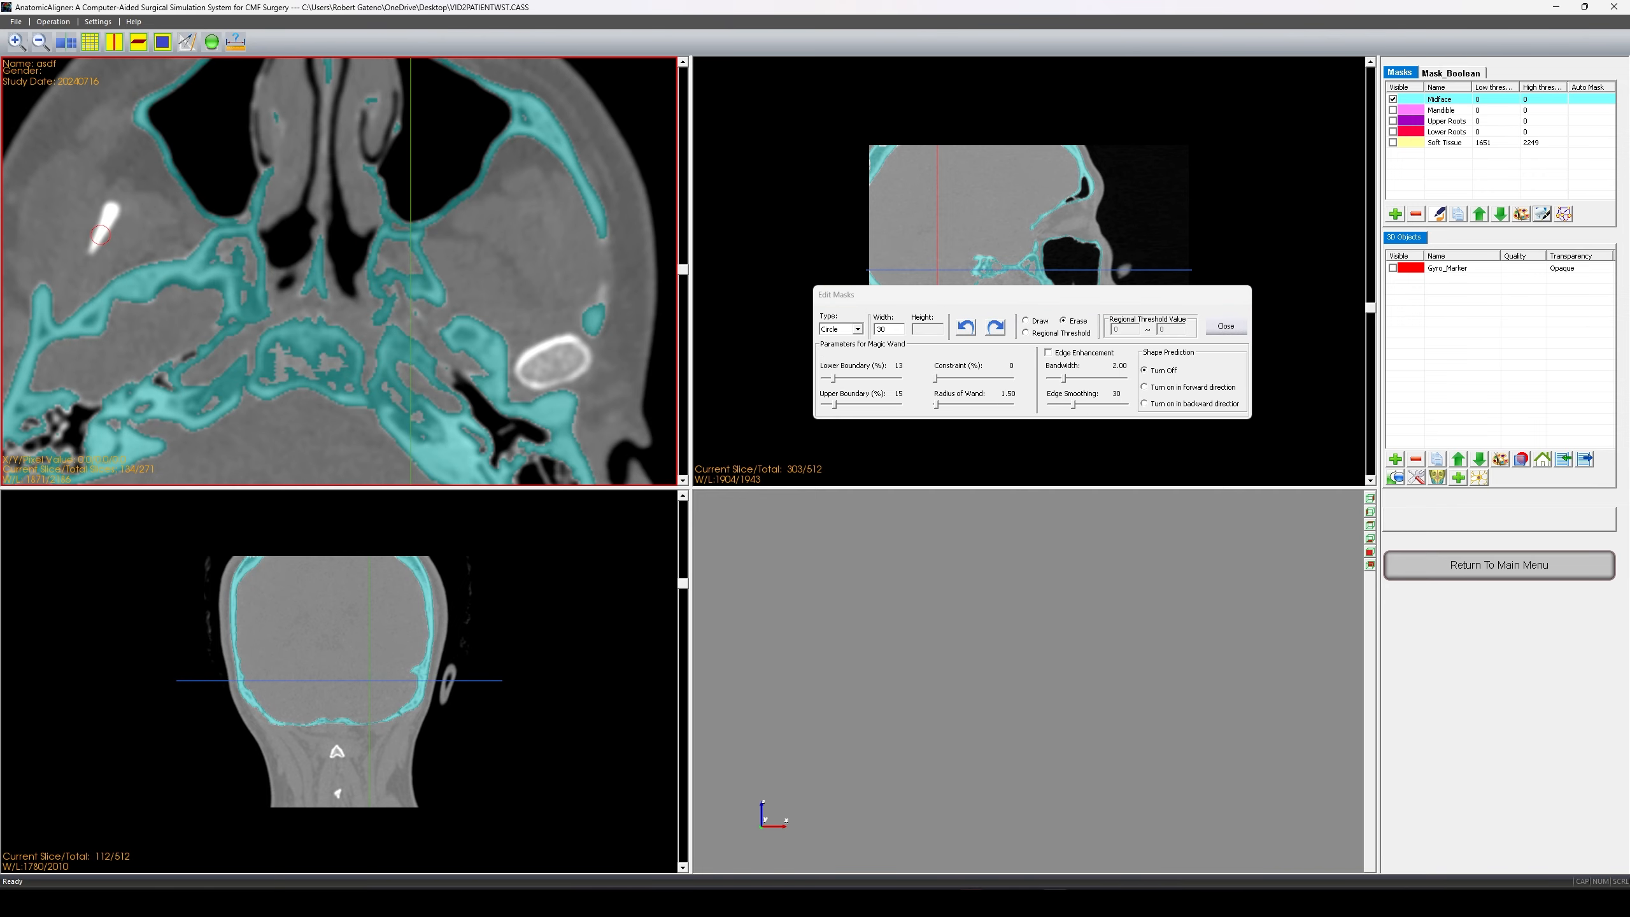
pyautogui.scroll(-15, 100, 235)
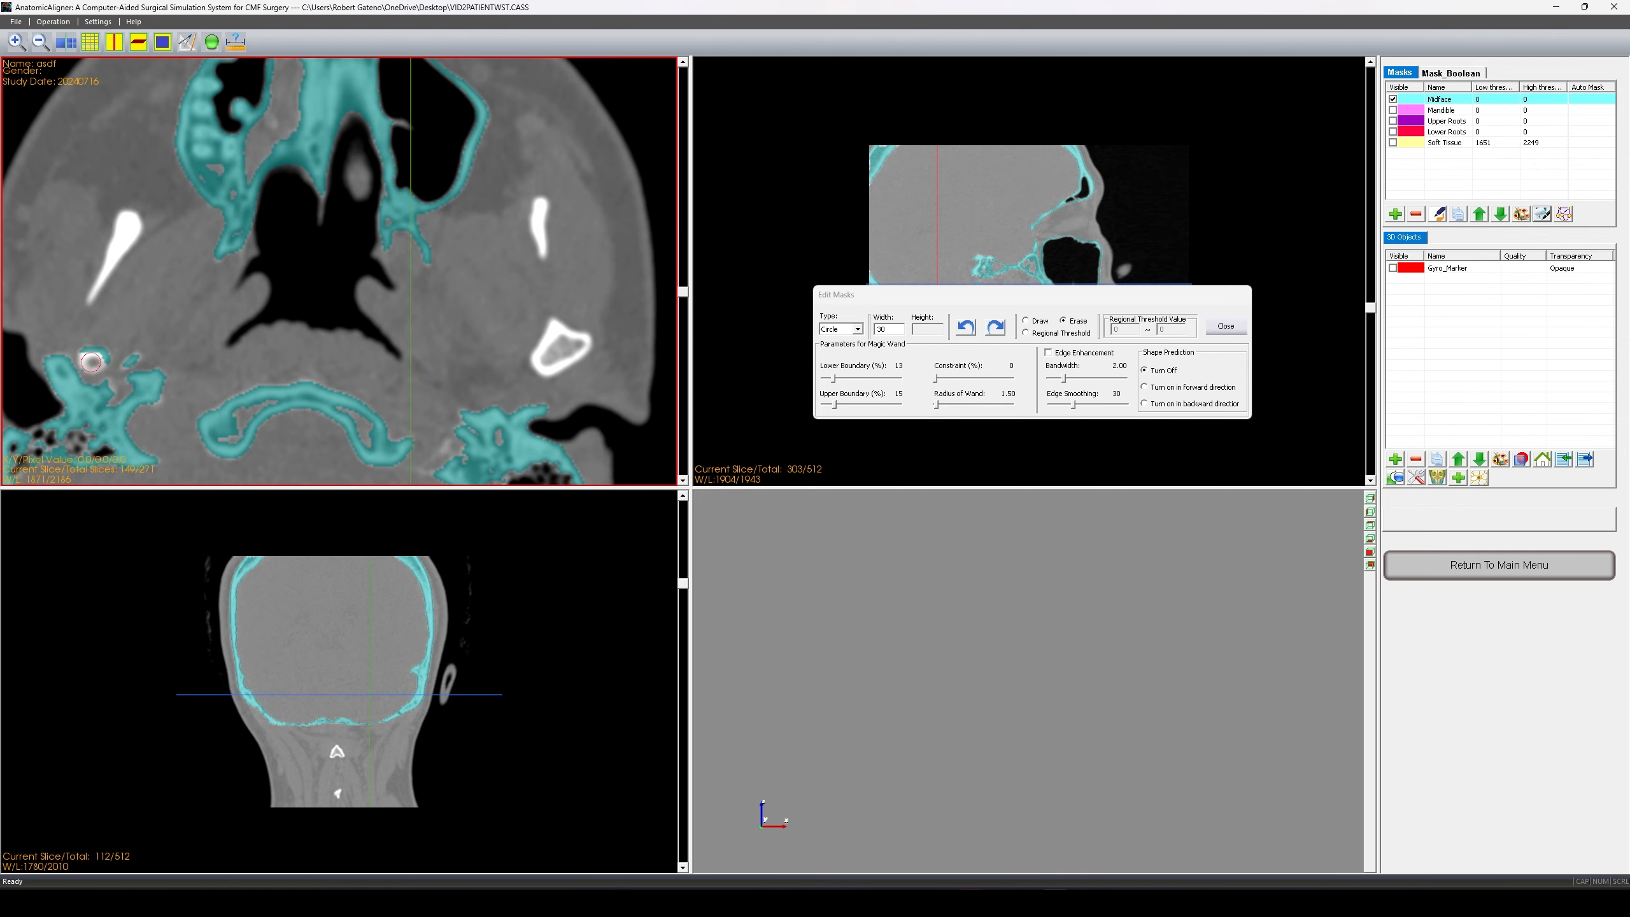
pyautogui.scroll(-19, 91, 362)
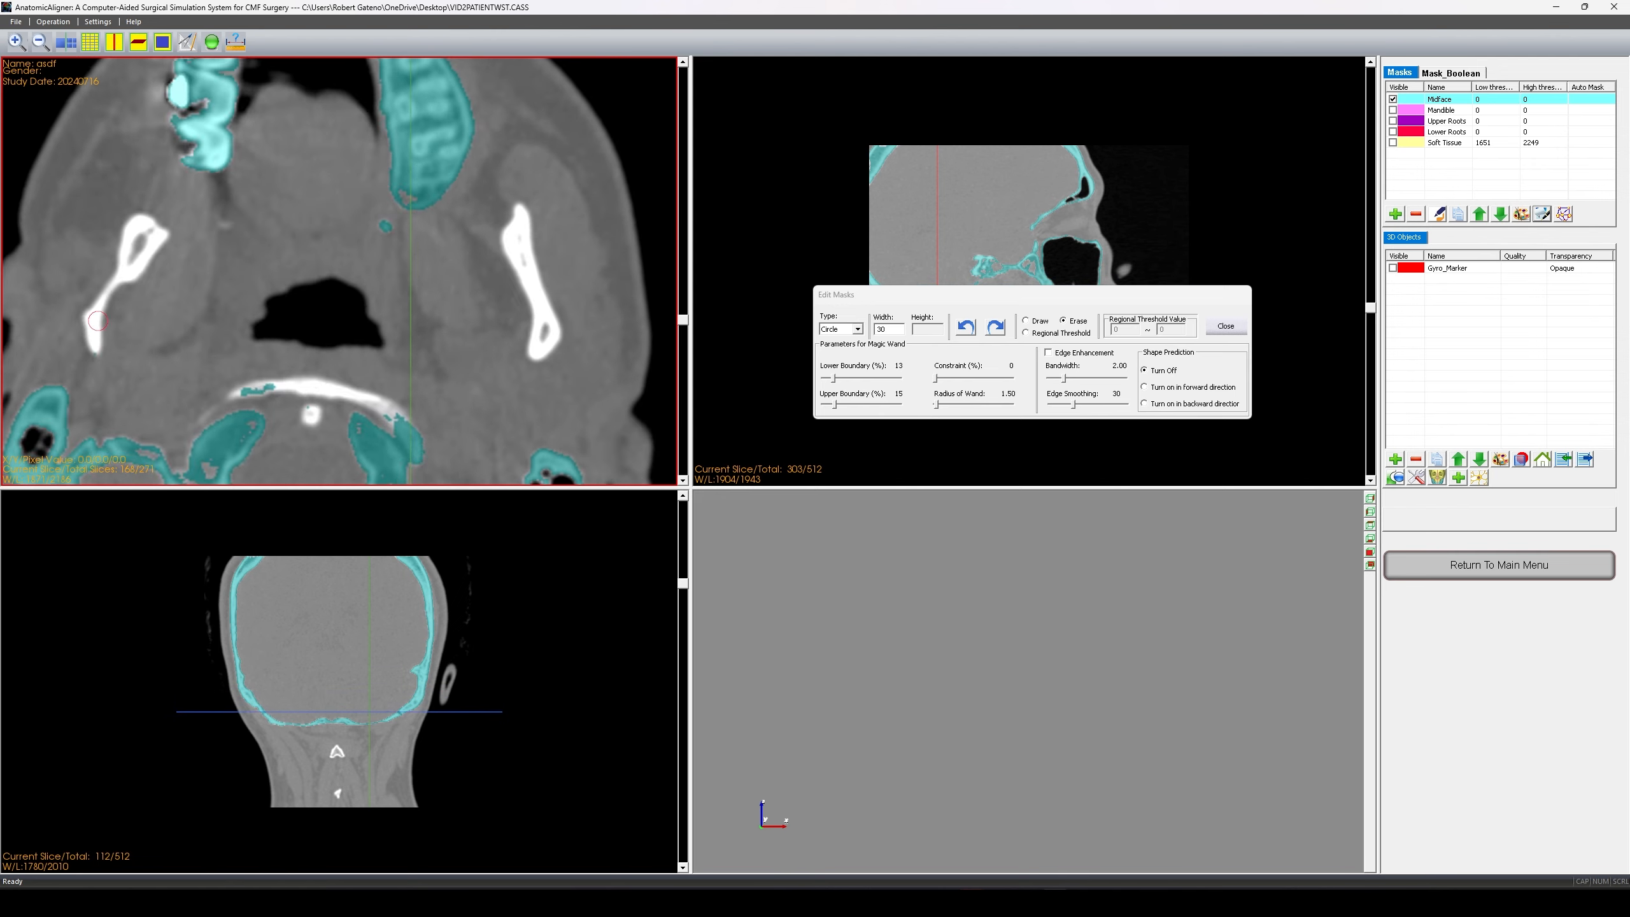
pyautogui.scroll(-12, 97, 321)
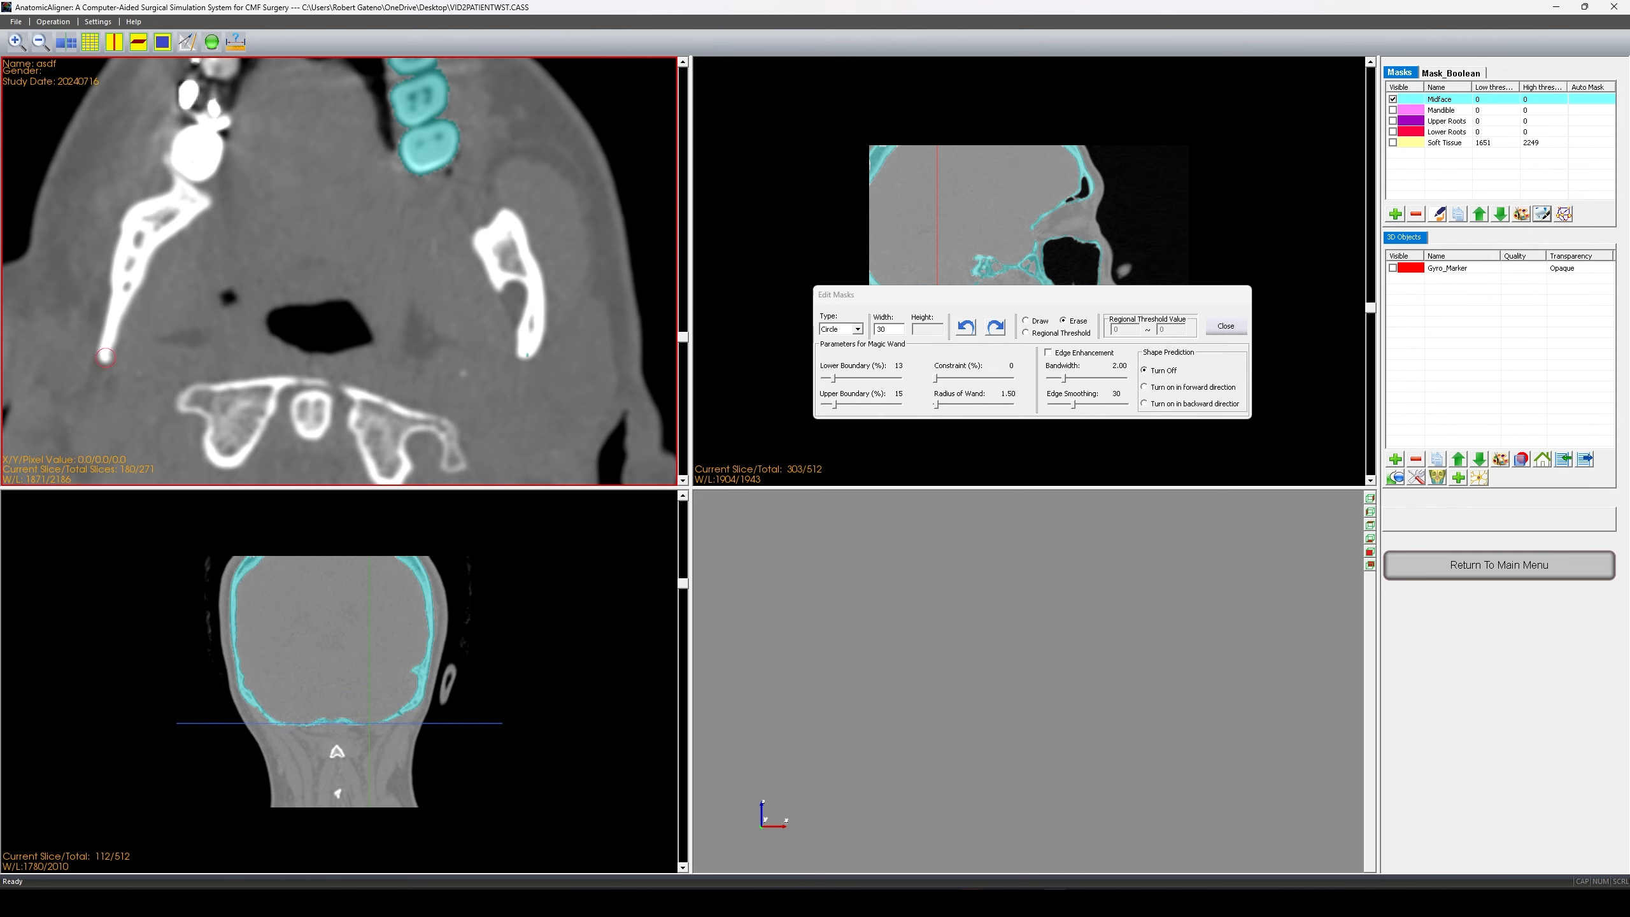
pyautogui.scroll(-9, 105, 358)
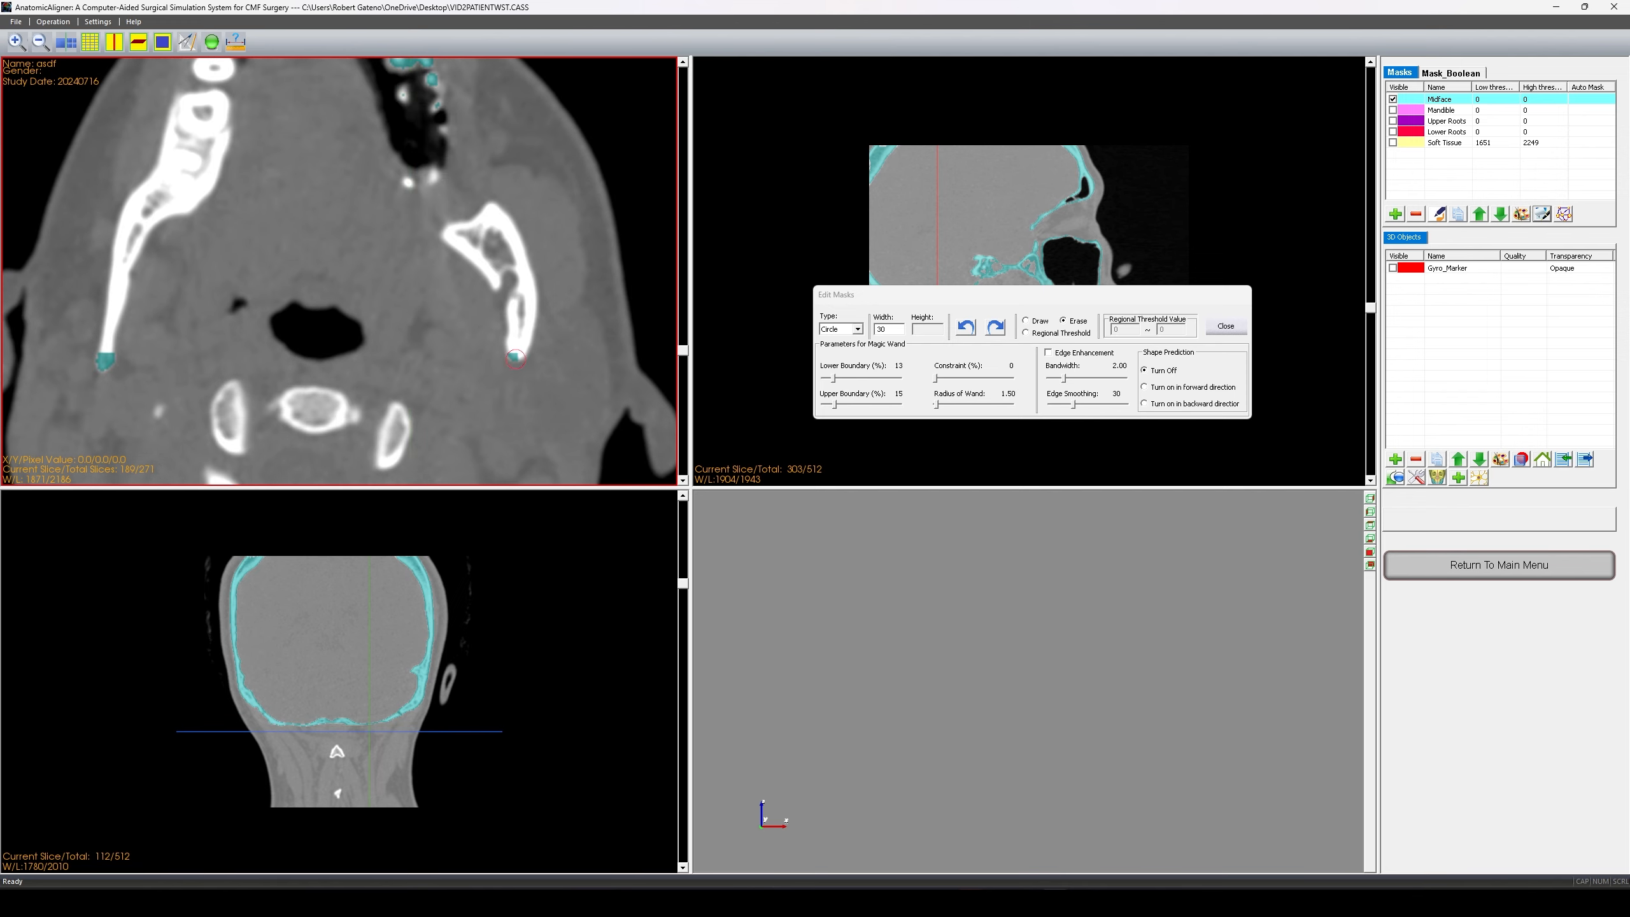
pyautogui.scroll(-7, 515, 359)
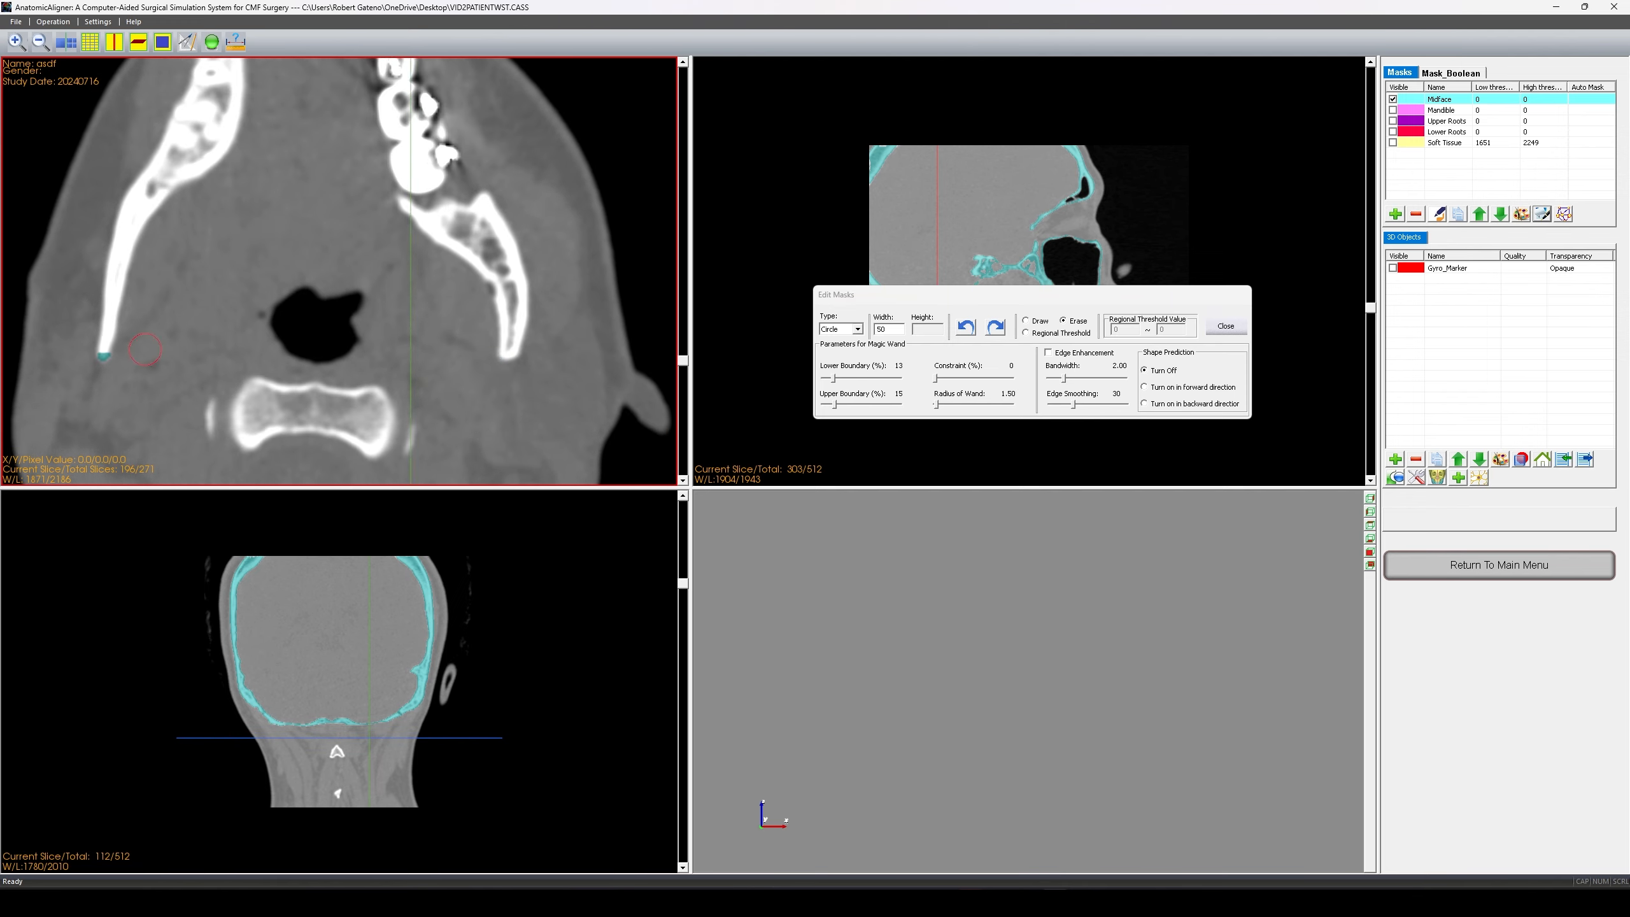
pyautogui.scroll(18, 145, 350)
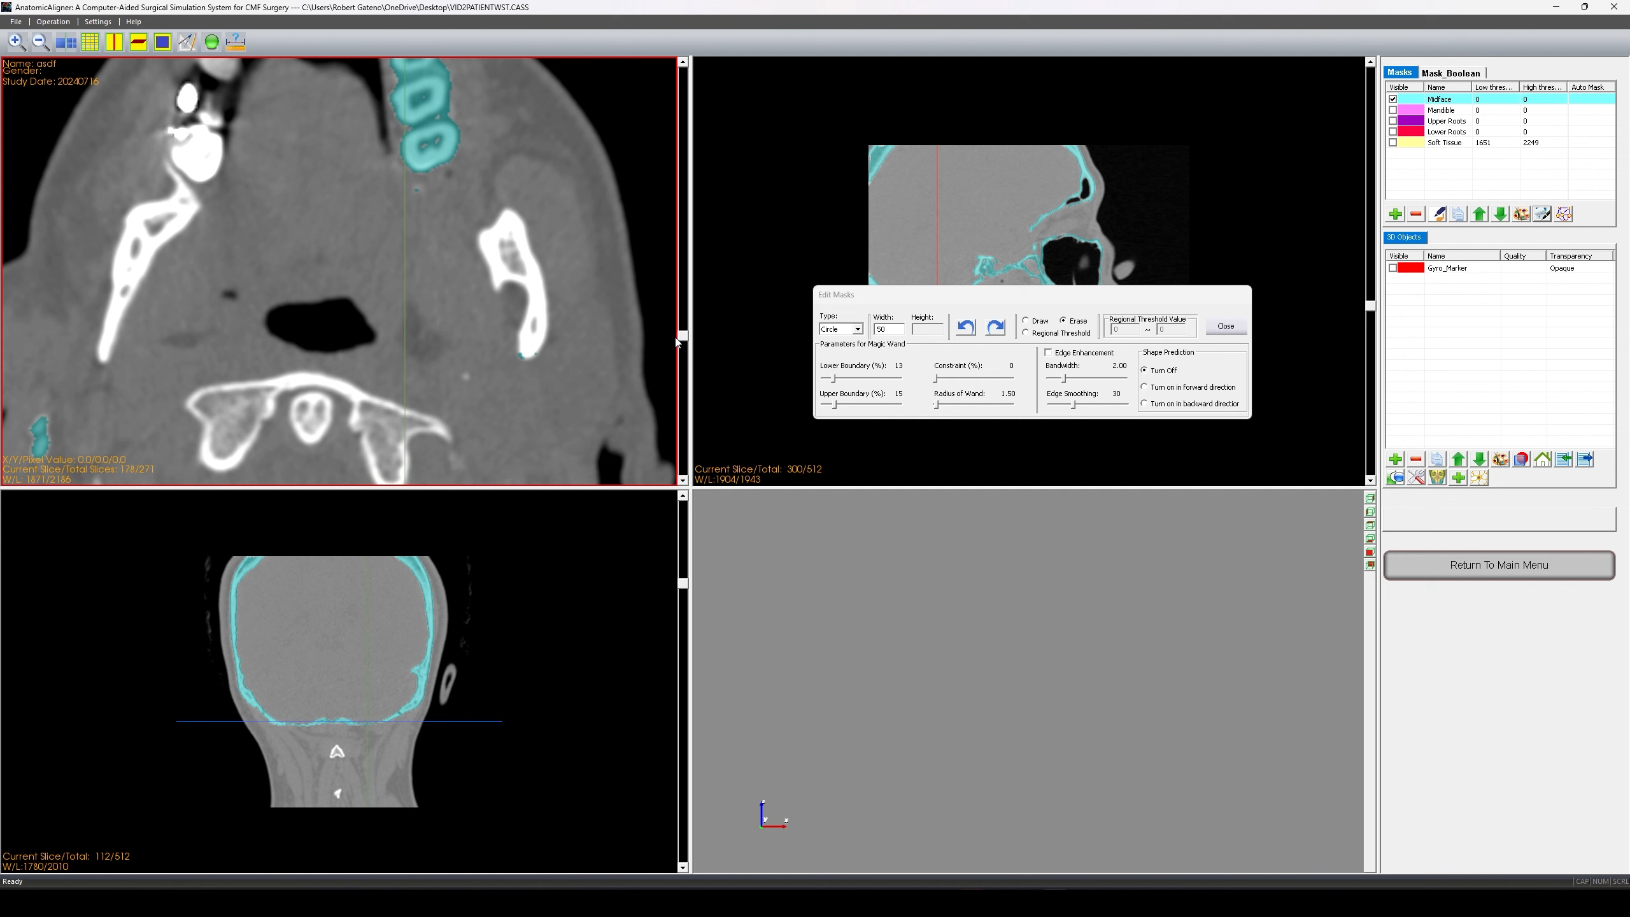
pyautogui.scroll(-4, 676, 341)
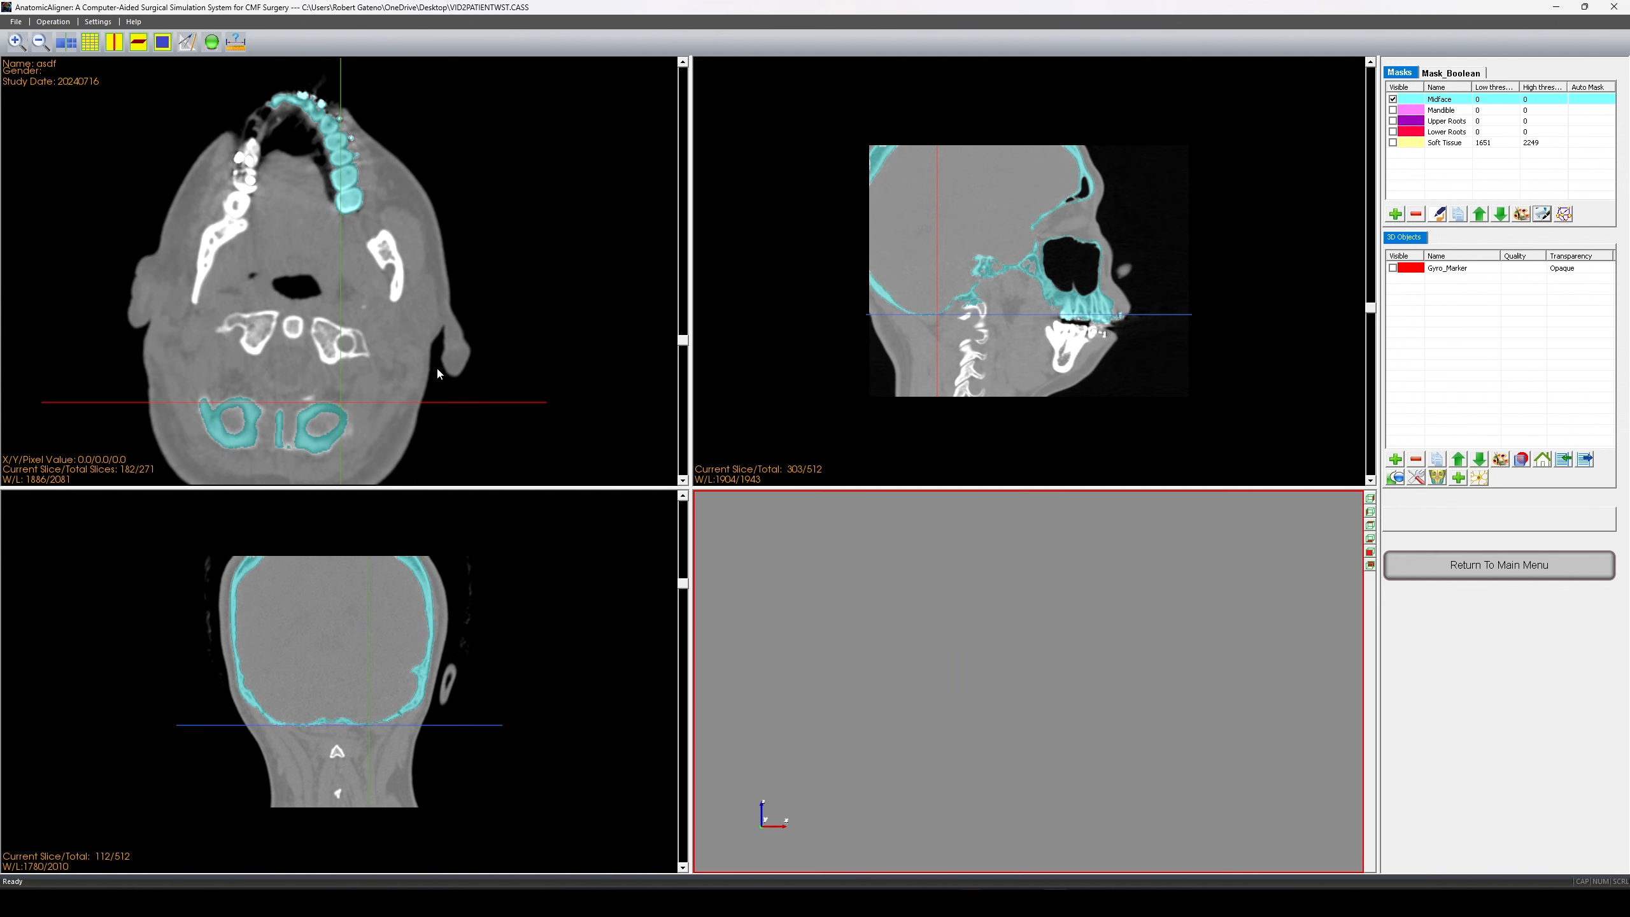
pyautogui.scroll(13, 396, 360)
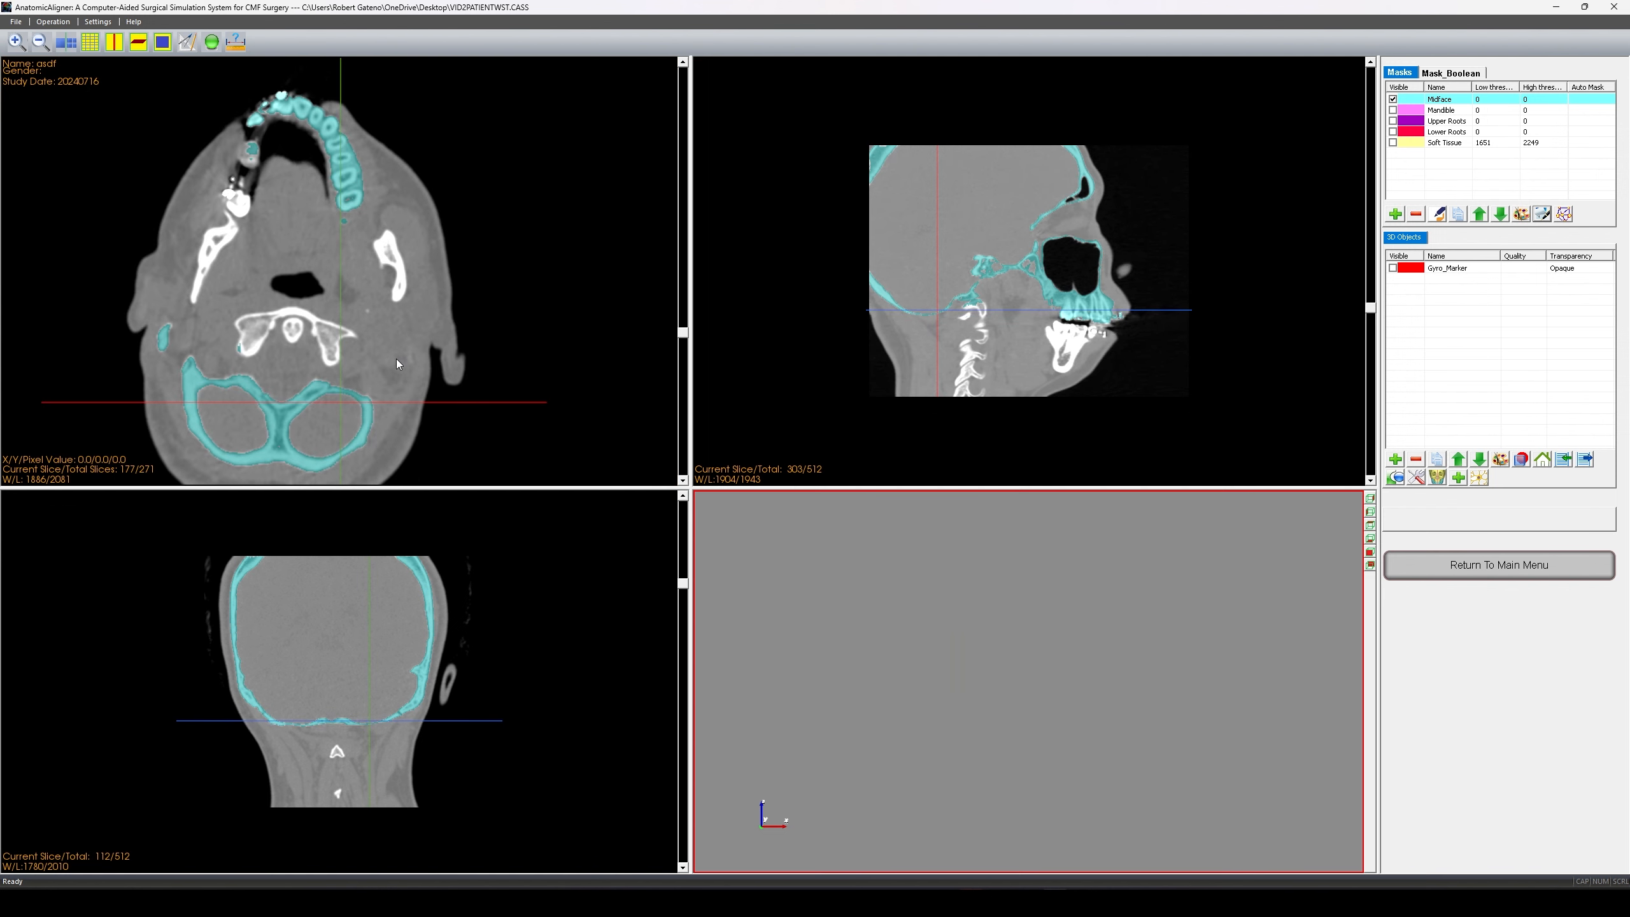
# - Show the Mandible mask again and scroll the axial view down to the lower jaw
pyautogui.scroll(20, 359, 369)
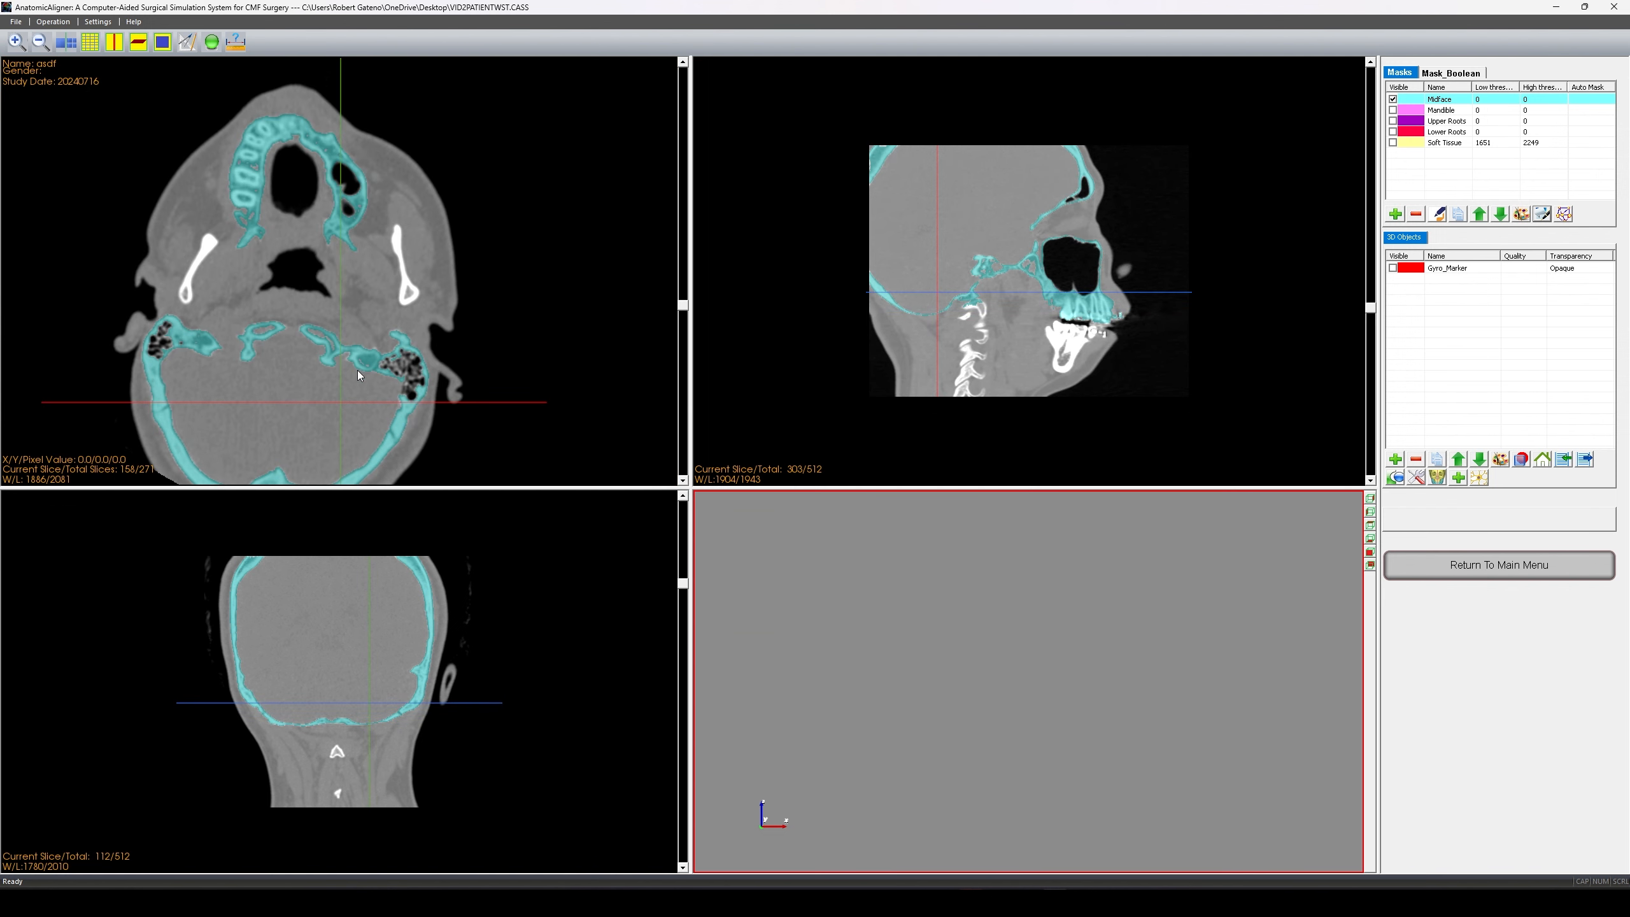
pyautogui.click(1392, 110)
pyautogui.scroll(-19, 300, 292)
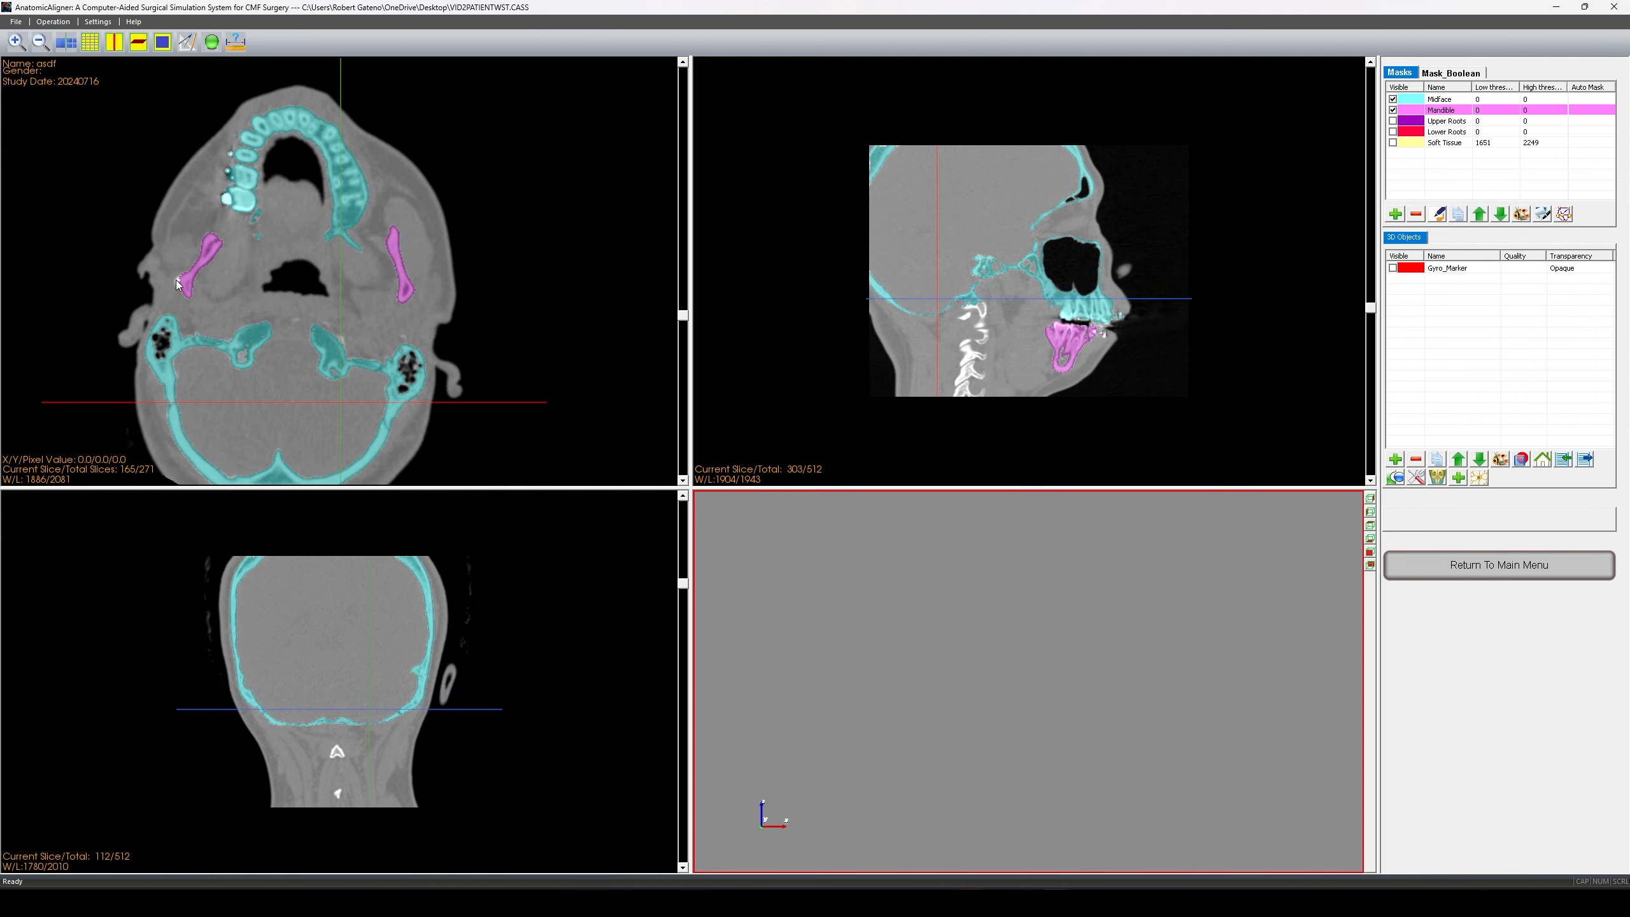
pyautogui.scroll(-6, 186, 280)
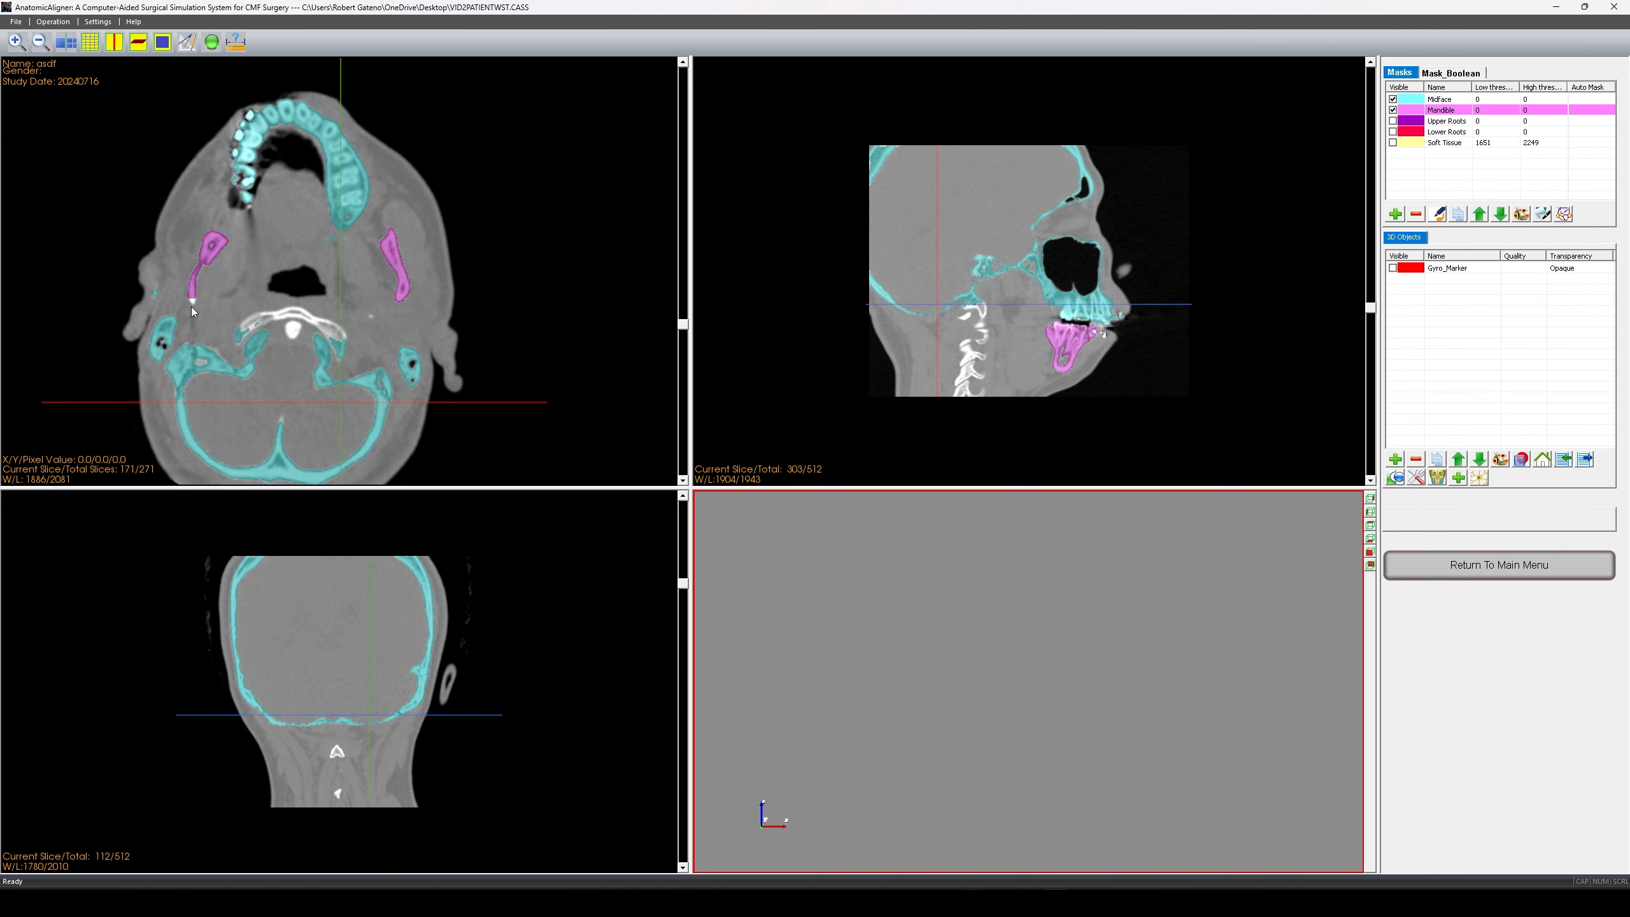
pyautogui.scroll(-1, 189, 303)
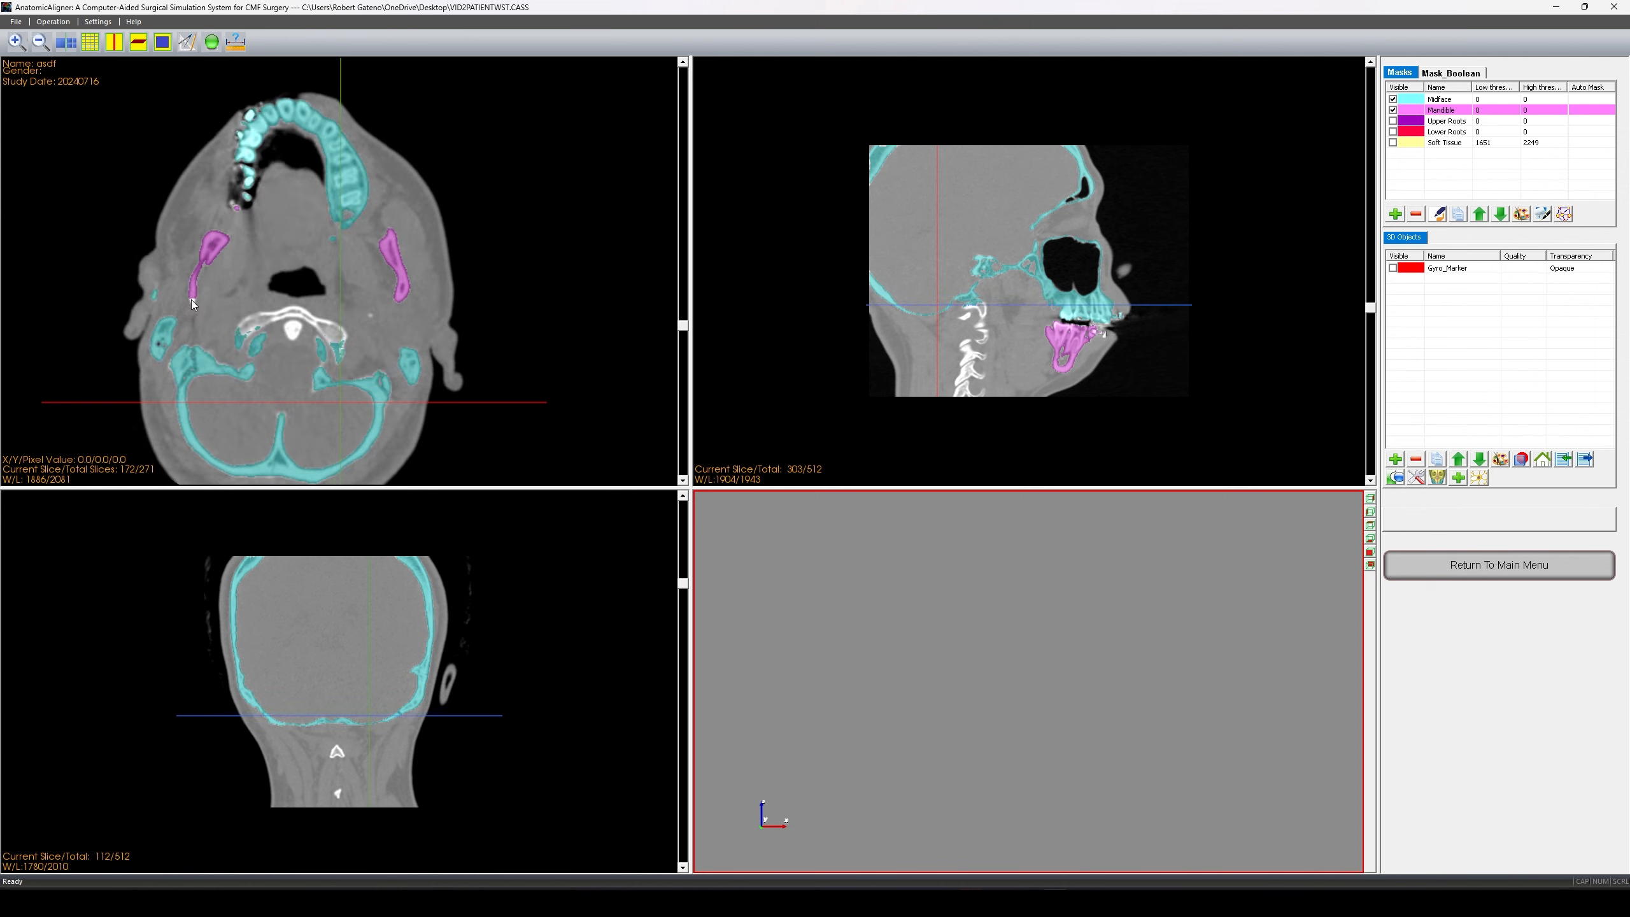
pyautogui.scroll(-2, 188, 303)
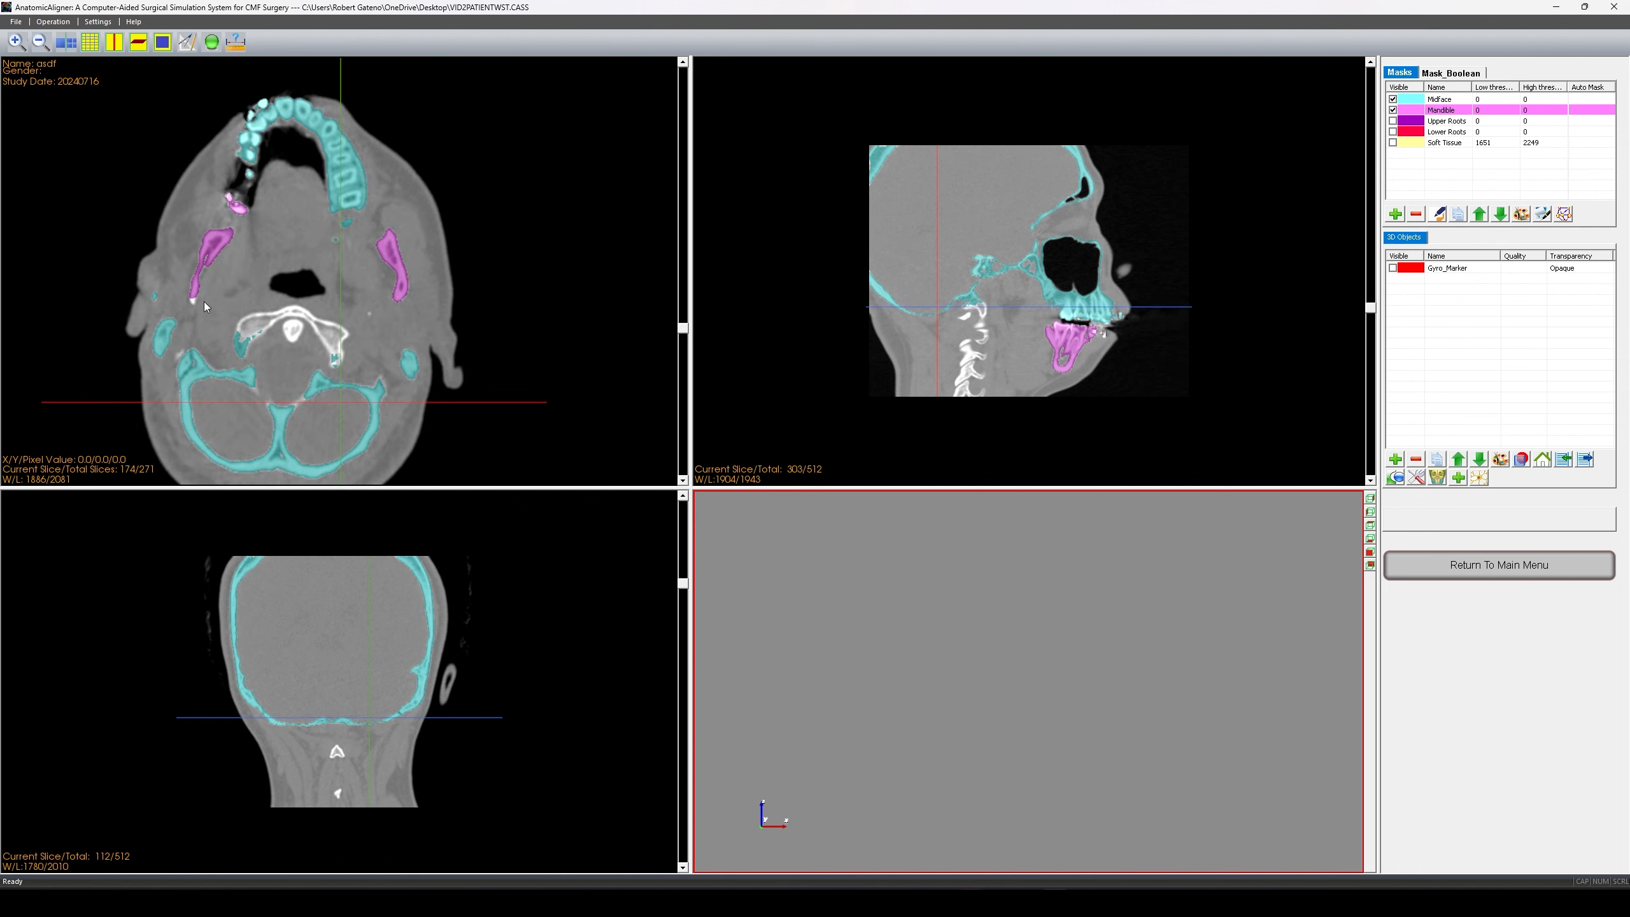
pyautogui.scroll(-1, 198, 304)
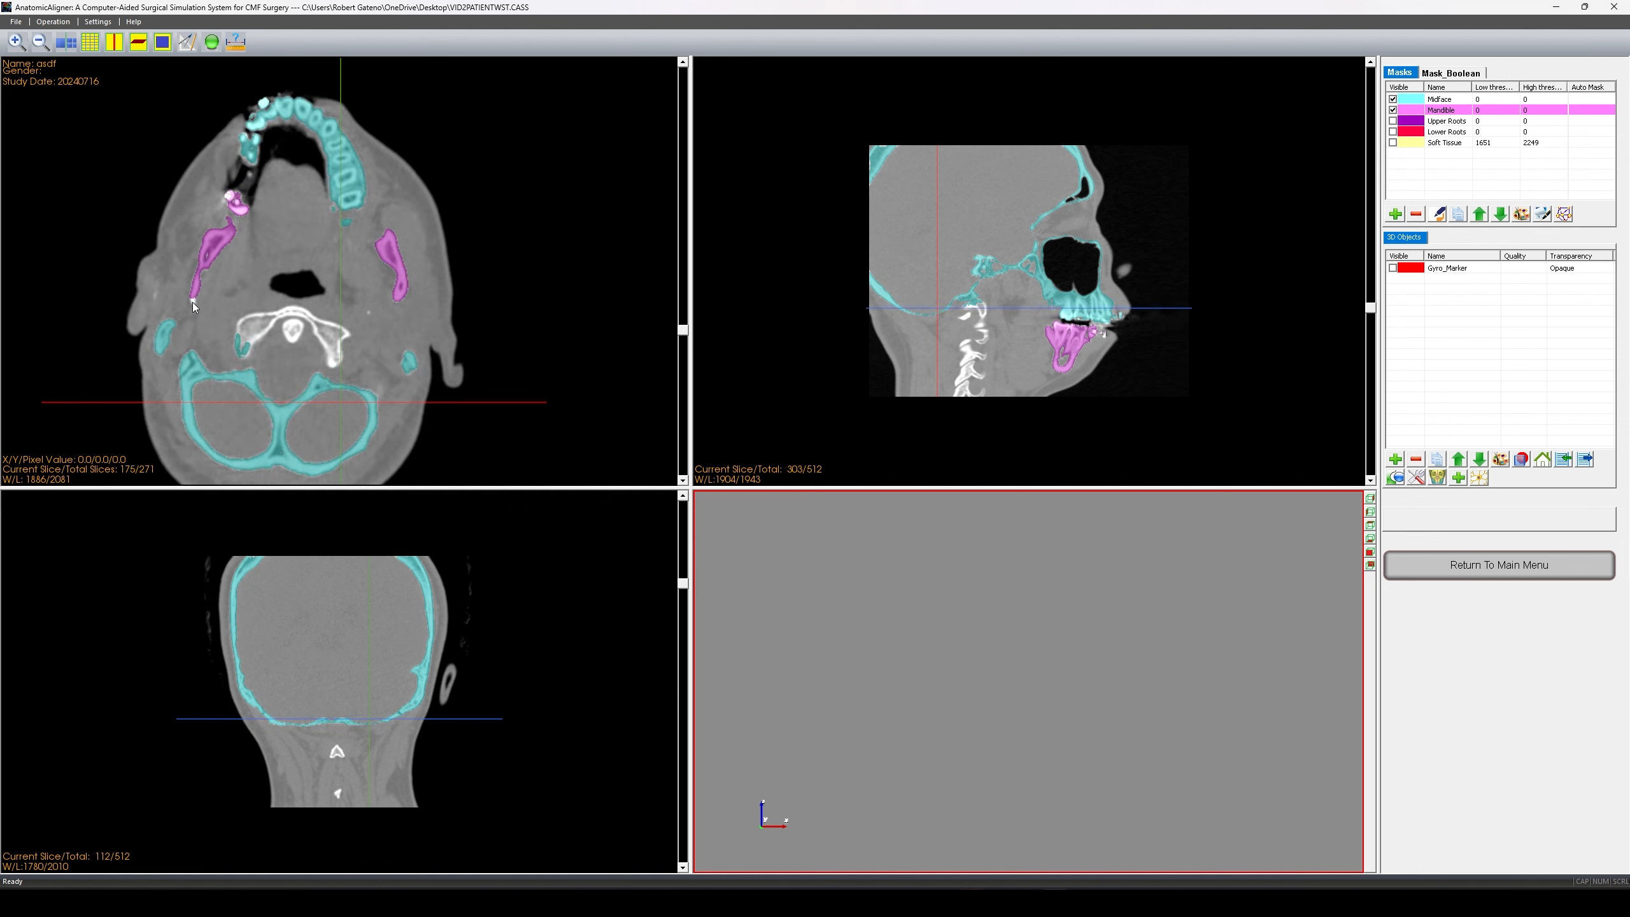
pyautogui.scroll(-3, 192, 302)
pyautogui.scroll(-1, 219, 303)
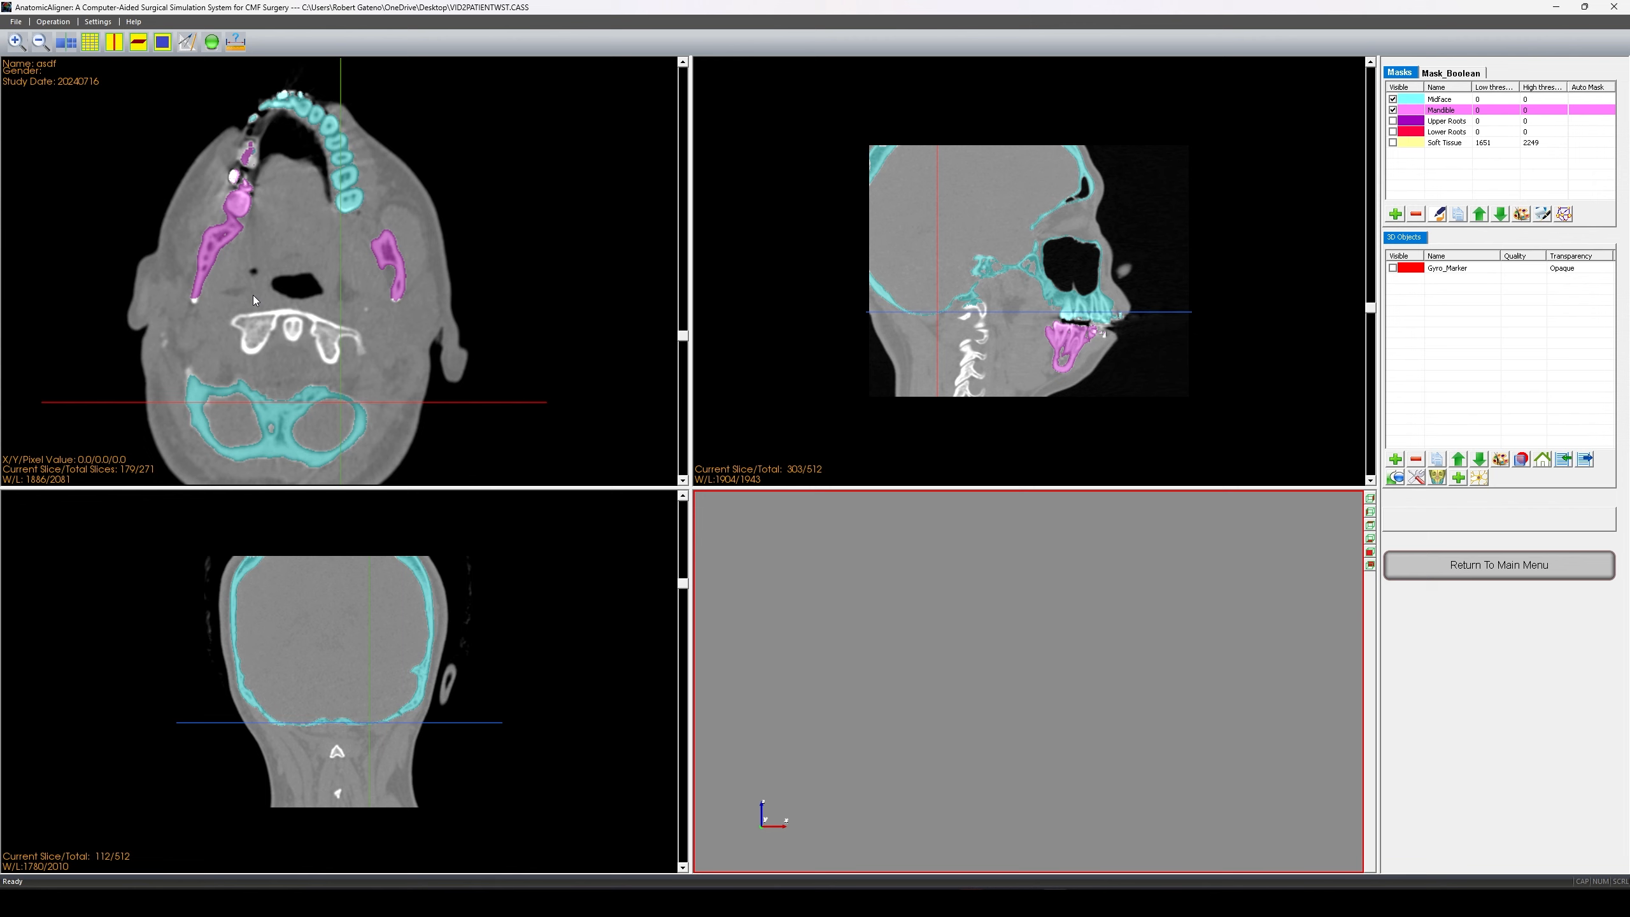
pyautogui.scroll(-4, 227, 303)
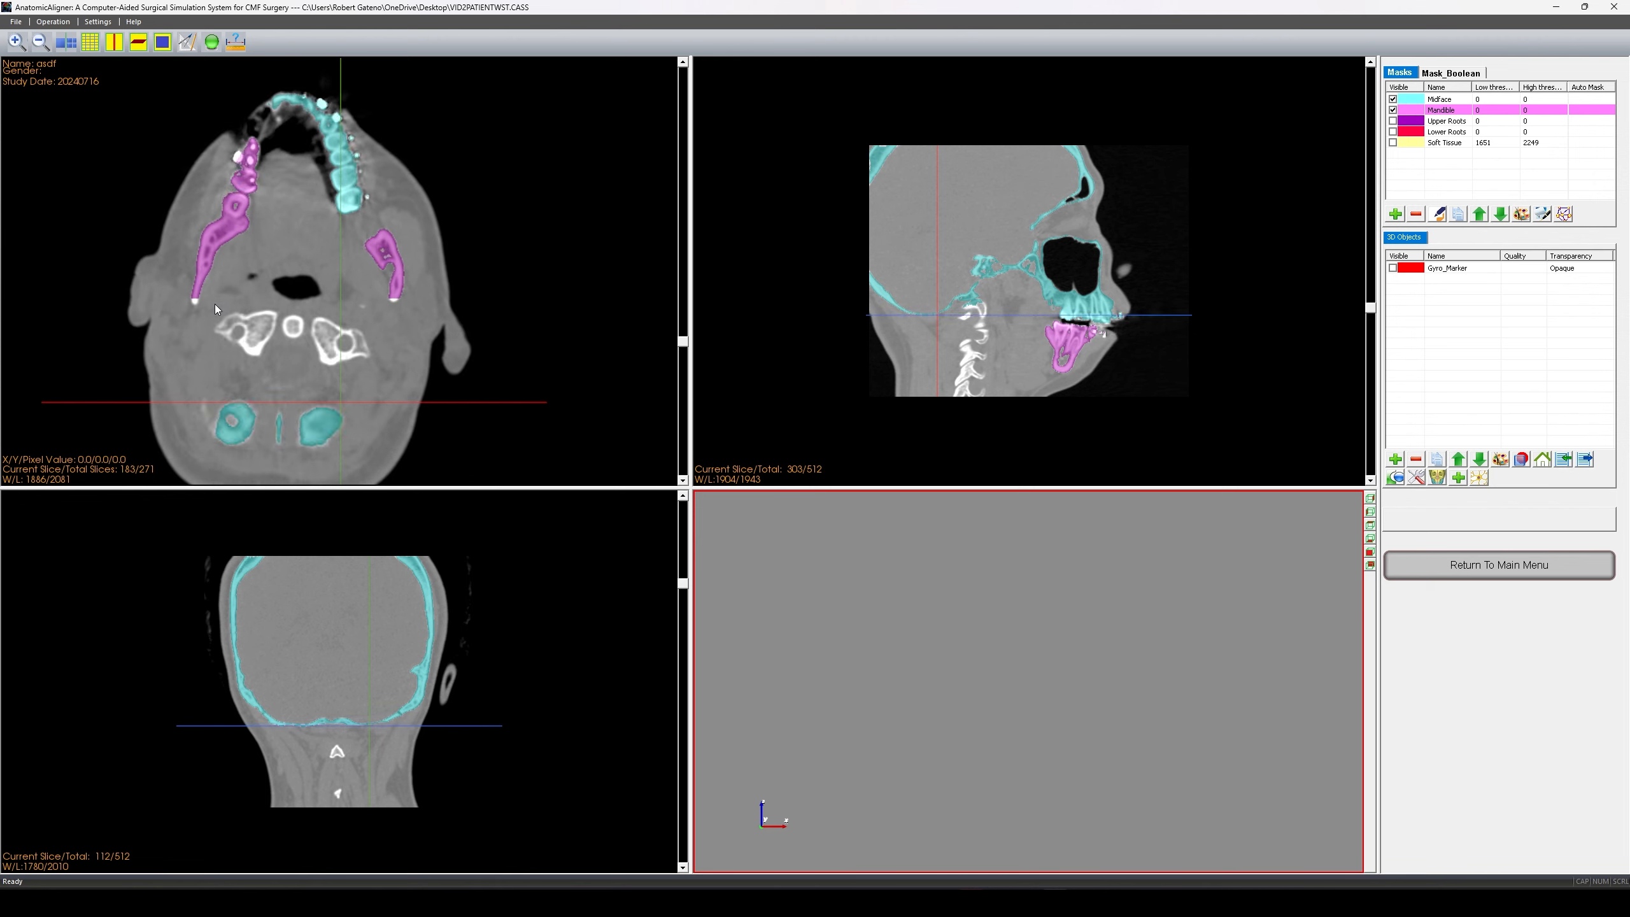
pyautogui.scroll(-20, 214, 304)
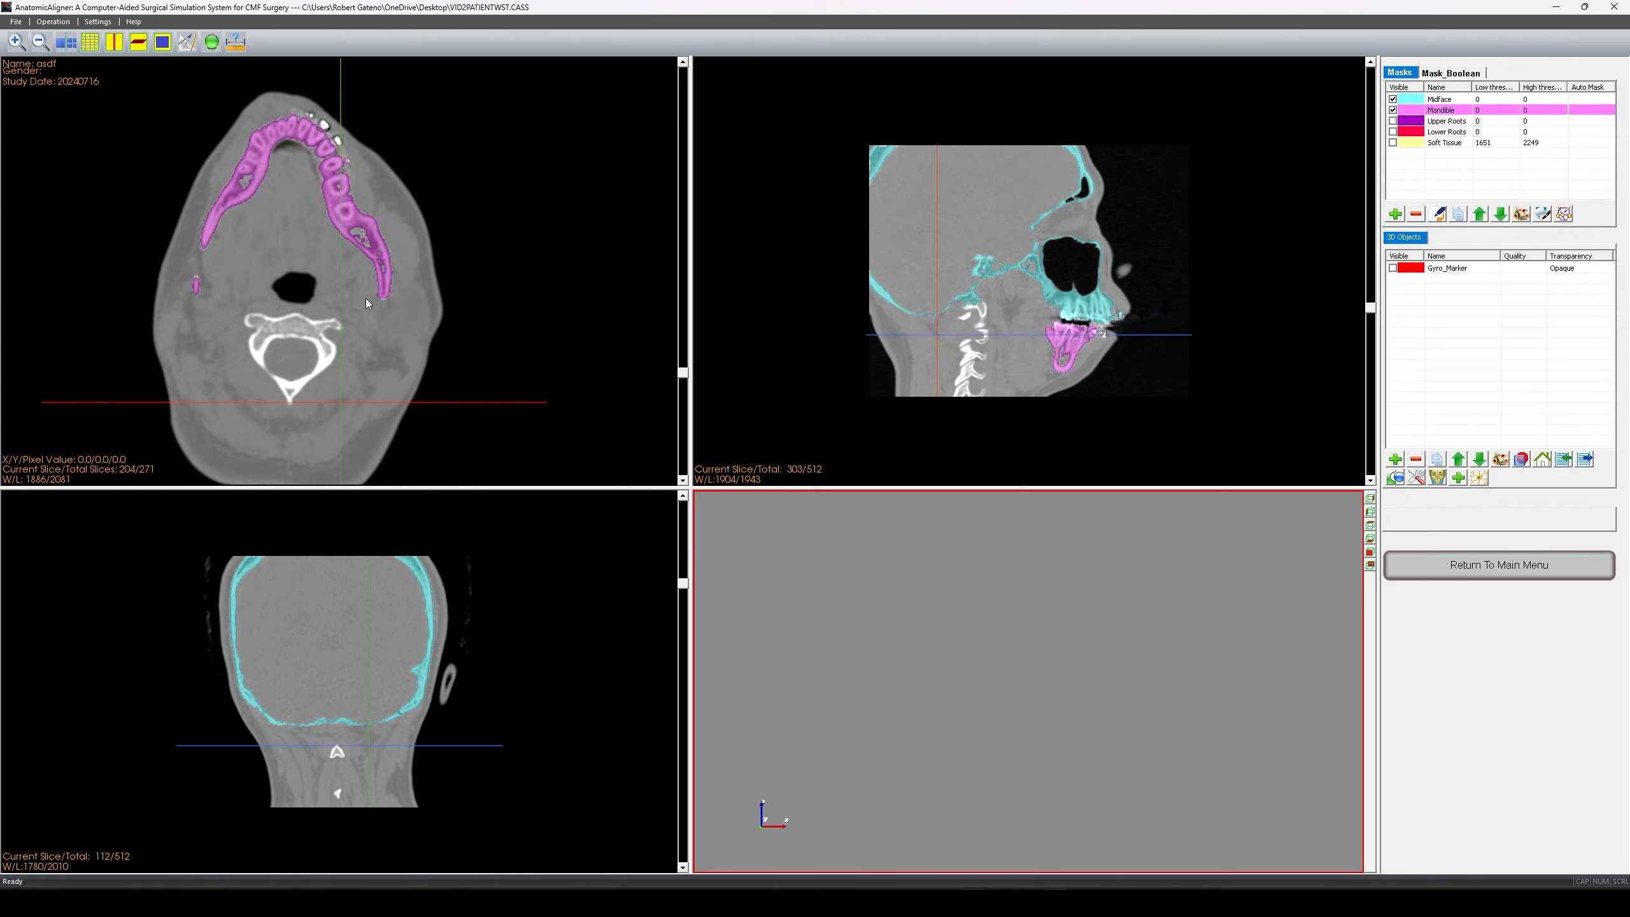
pyautogui.scroll(5, 368, 299)
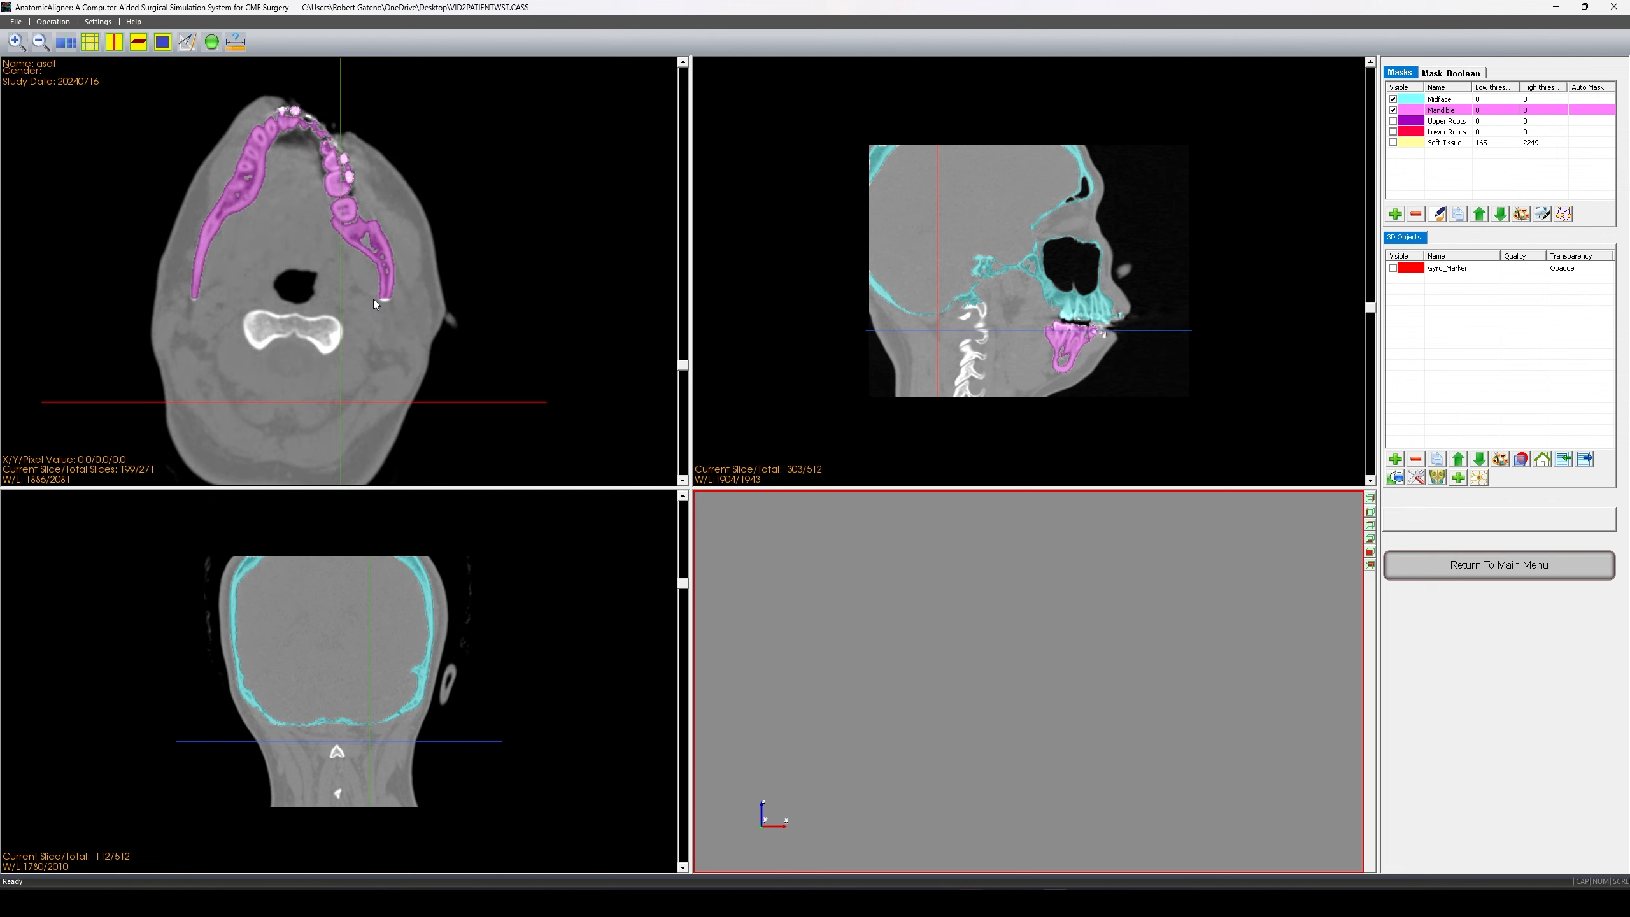
# - Zoom in and recentre the axial slice on the jaw, then raise the image contrast
pyautogui.moveTo(388, 298); pyautogui.dragTo(395, 287)
pyautogui.moveTo(395, 287); pyautogui.dragTo(383, 298, button='right')
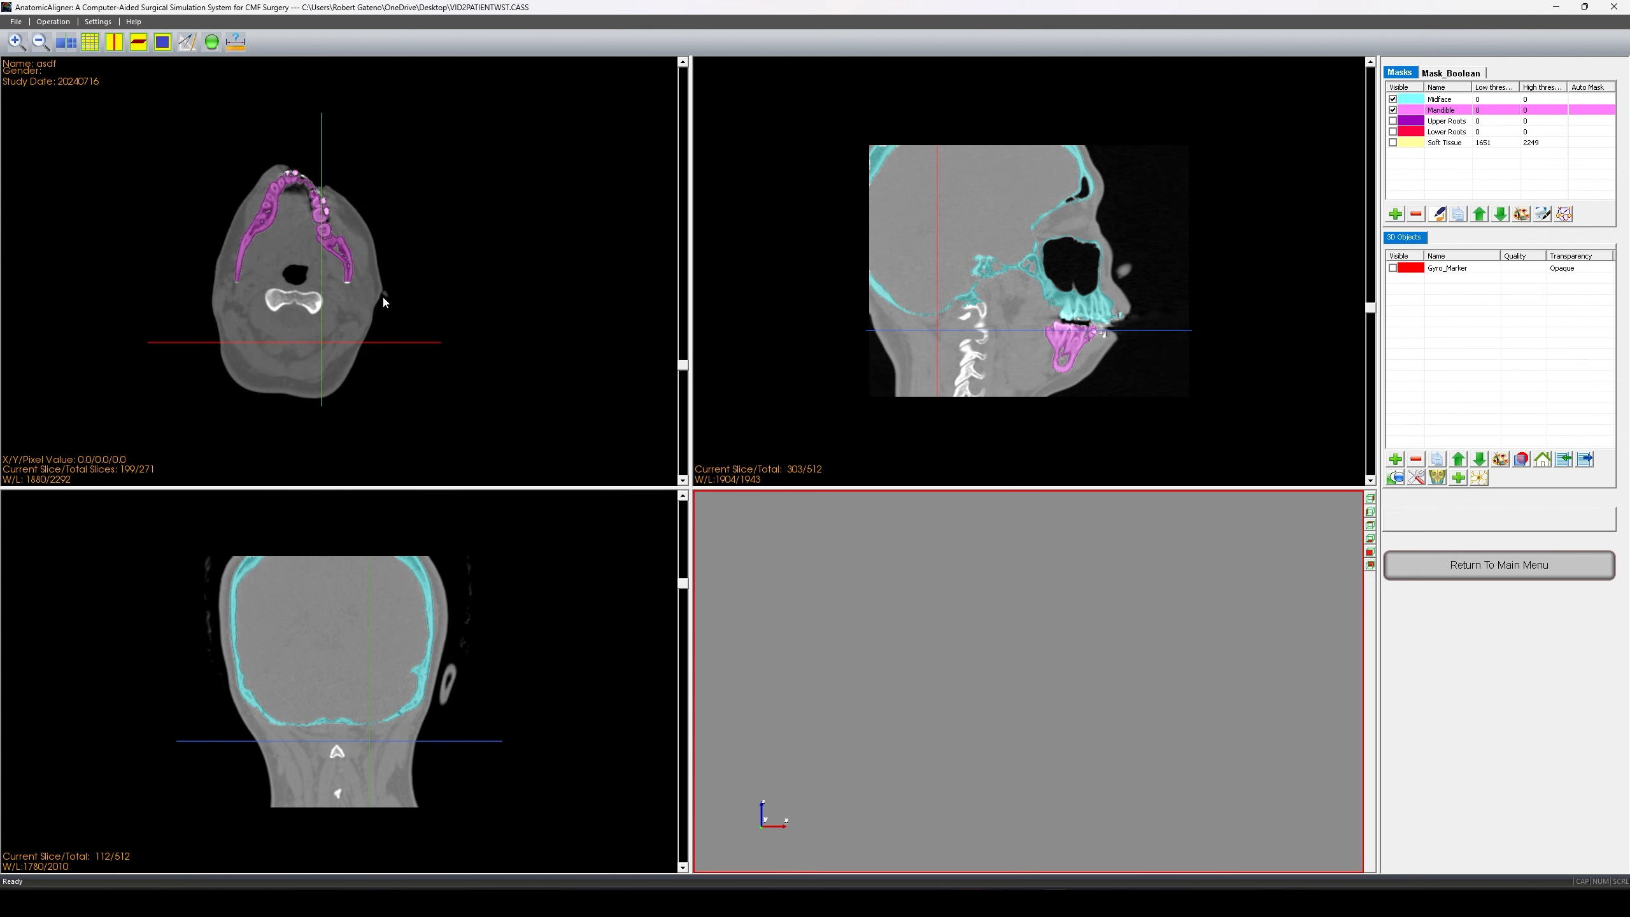
pyautogui.moveTo(383, 298); pyautogui.dragTo(379, 301)
pyautogui.moveTo(379, 300); pyautogui.dragTo(417, 145, button='right')
pyautogui.moveTo(420, 393); pyautogui.dragTo(428, 308, button='right')
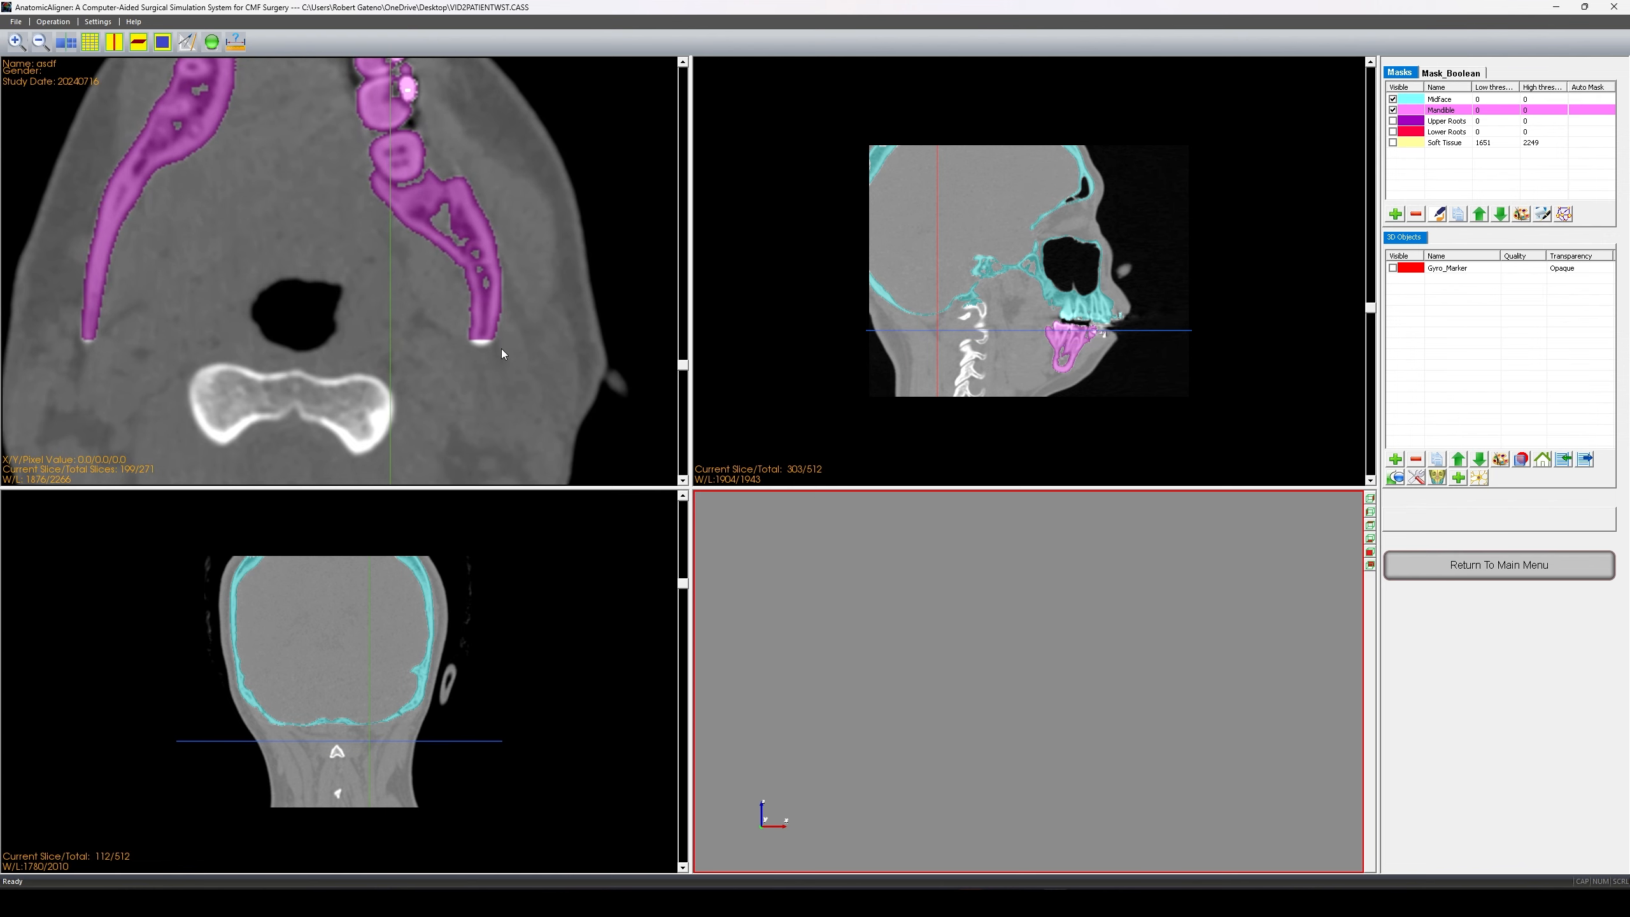
pyautogui.moveTo(501, 349); pyautogui.dragTo(441, 359, button='middle')
pyautogui.scroll(-1, 441, 359)
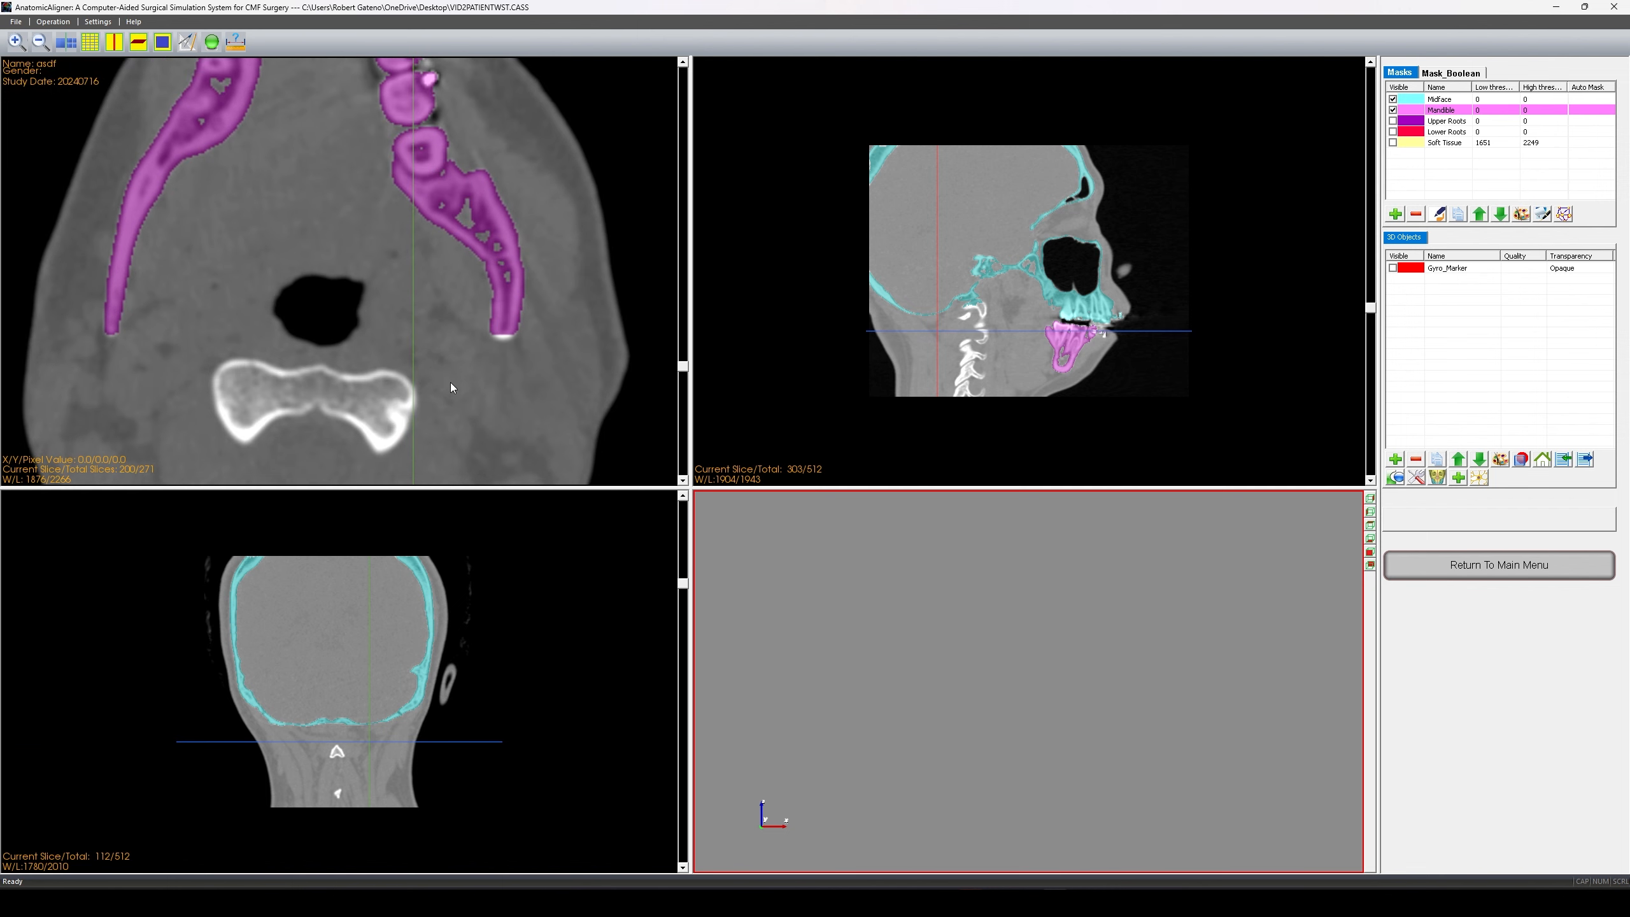
pyautogui.moveTo(438, 381); pyautogui.dragTo(412, 411)
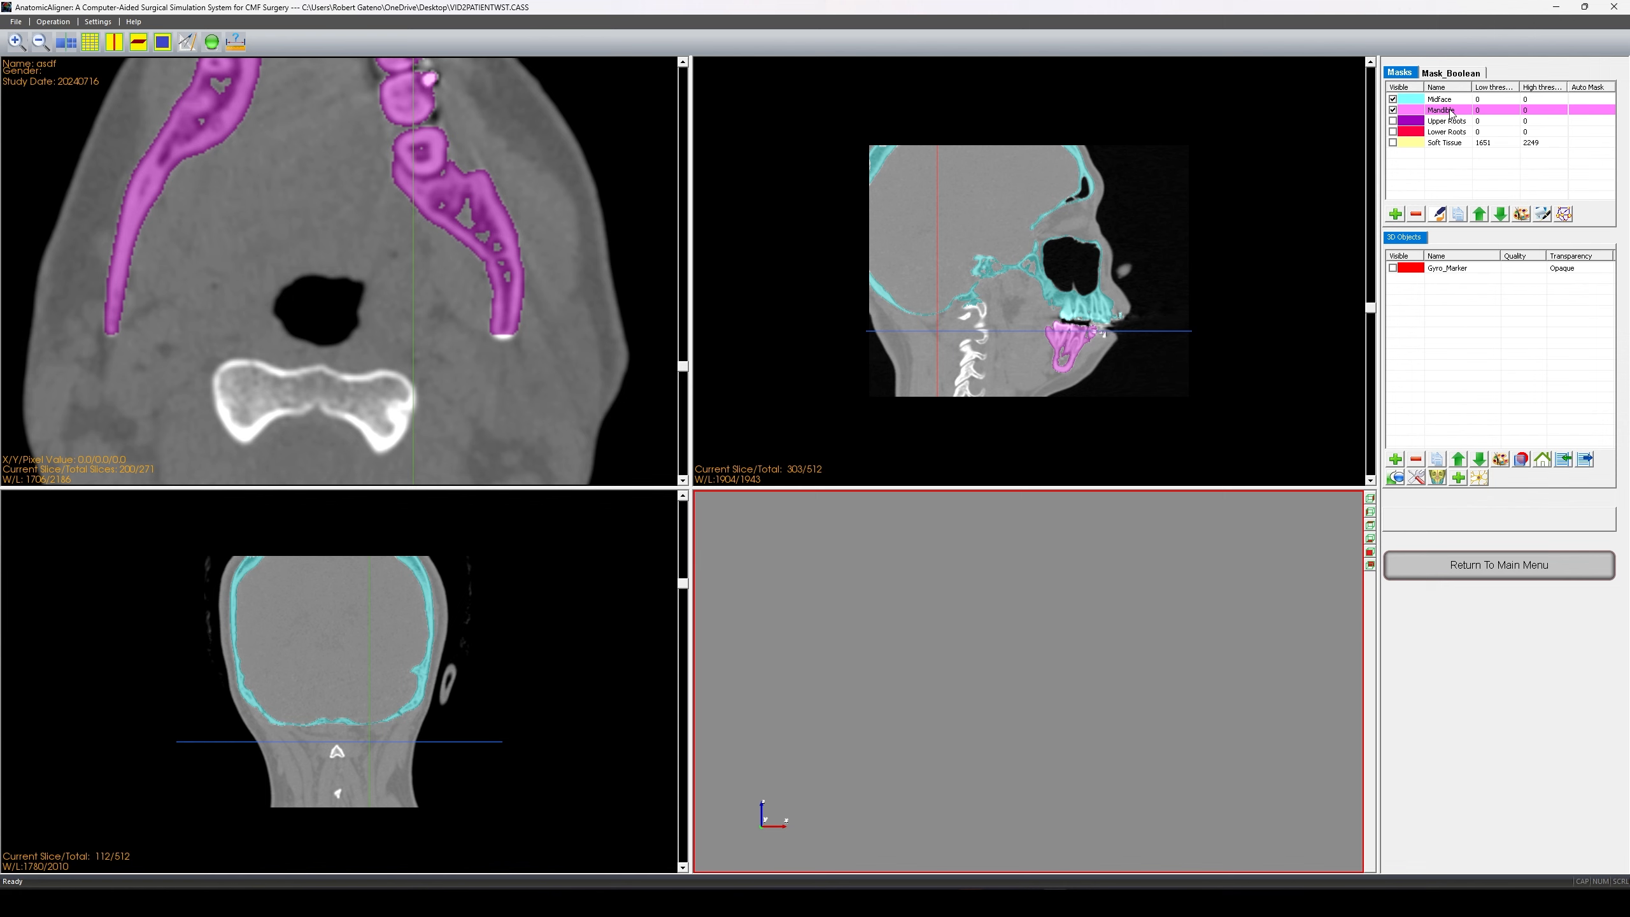
# - Switch the Edit Masks tool for the Mandible mask to Draw mode with the Lasso brush
pyautogui.click(1542, 214)
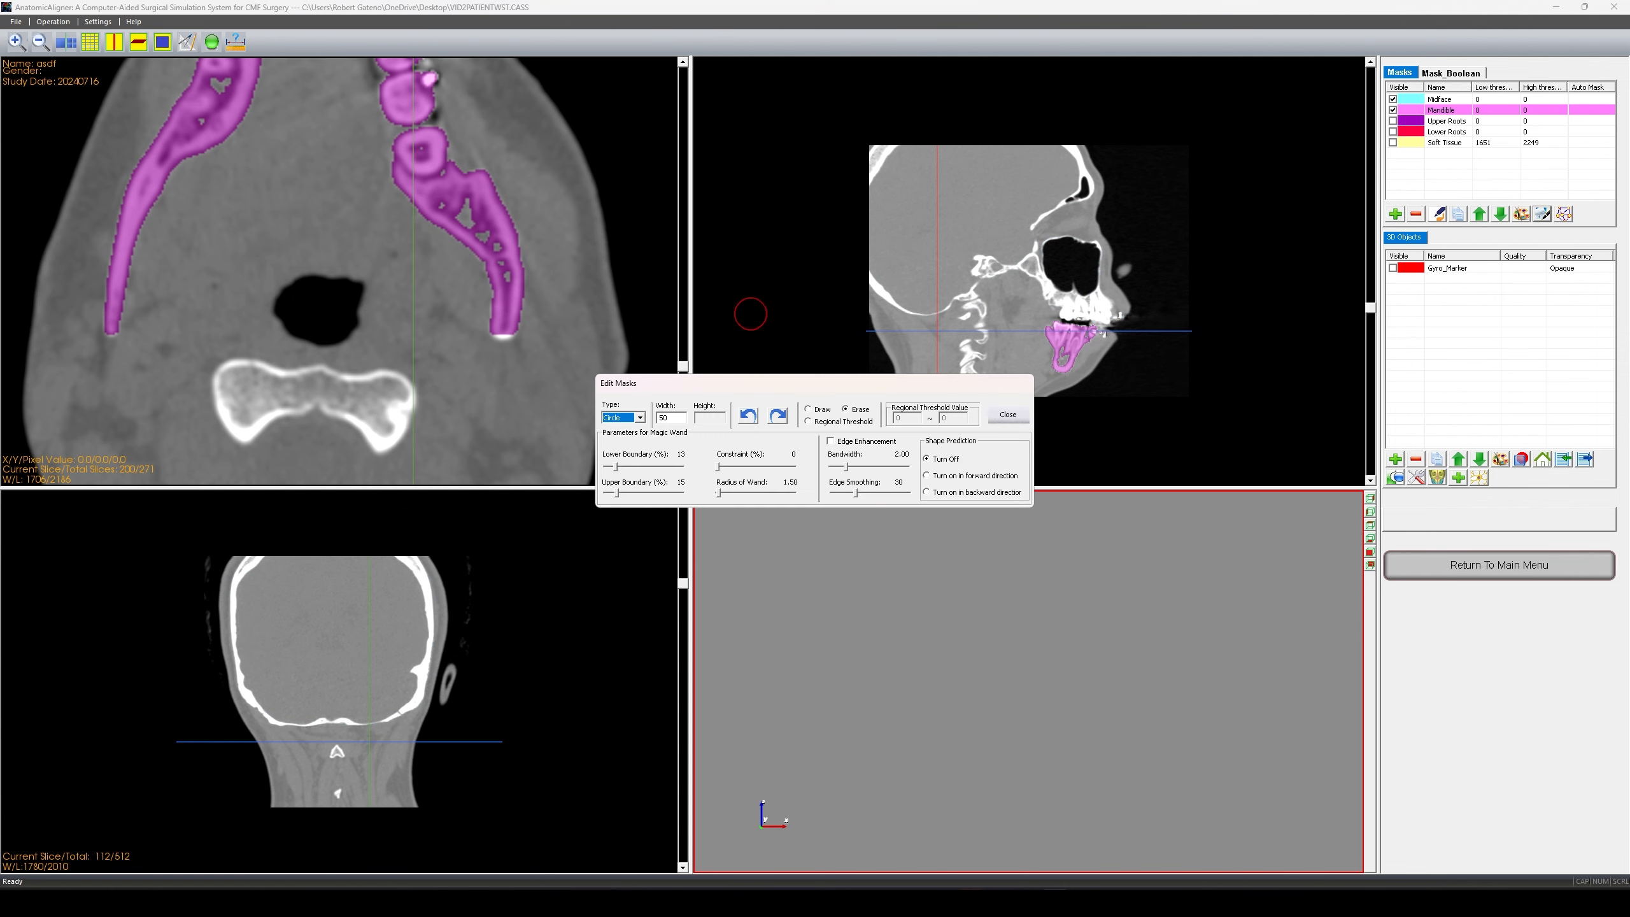
pyautogui.moveTo(672, 381); pyautogui.dragTo(762, 312)
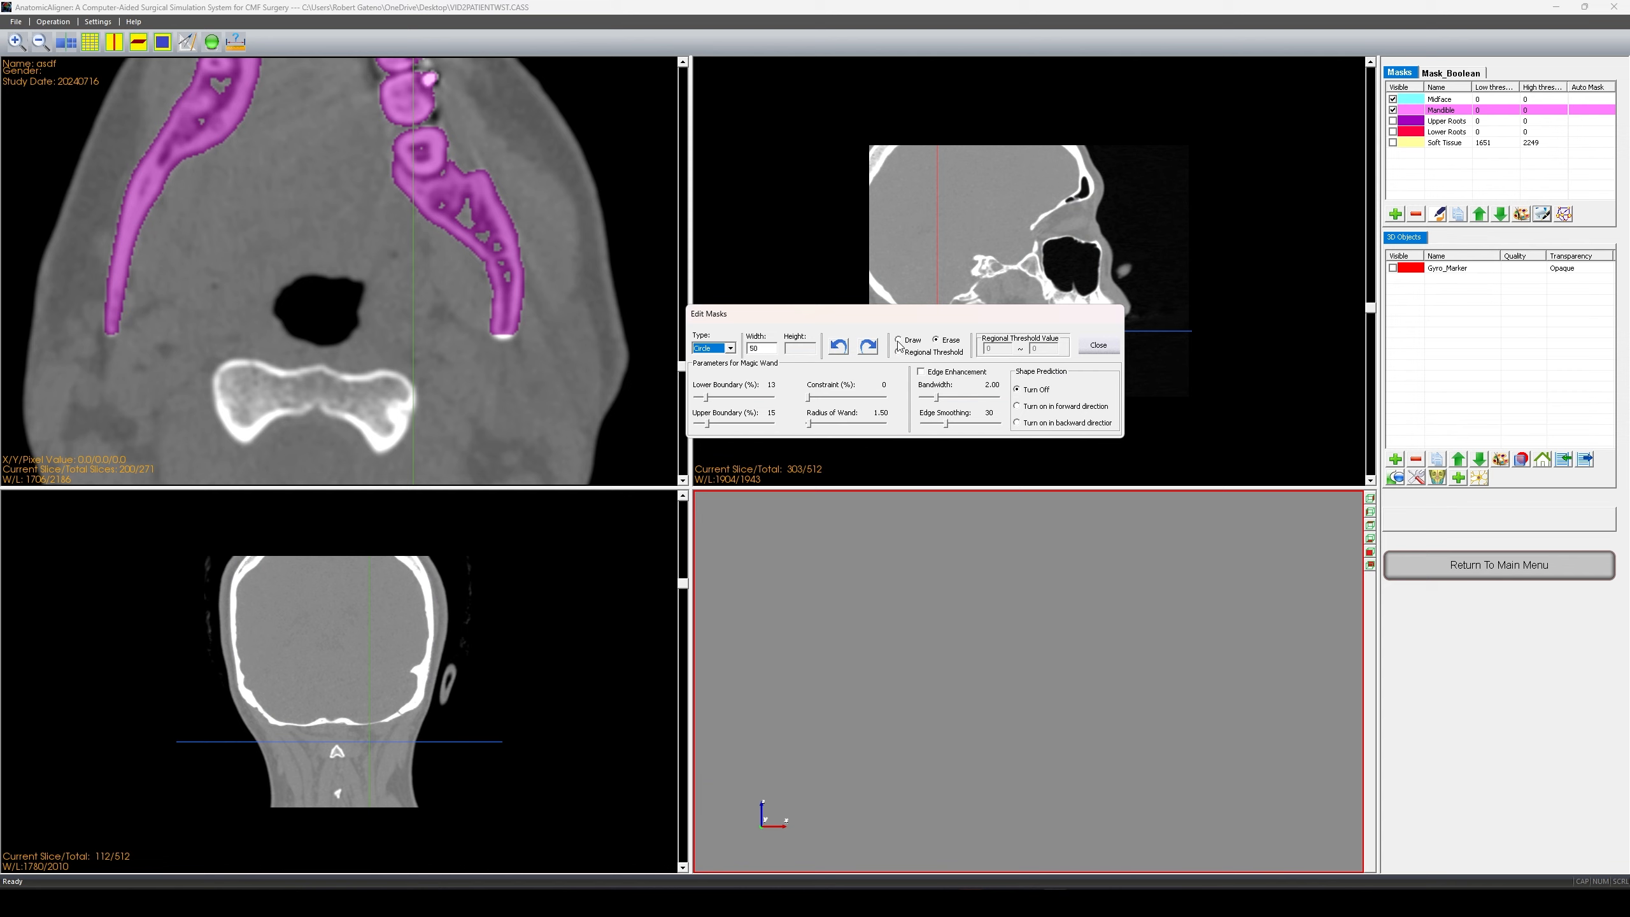
pyautogui.click(899, 340)
pyautogui.click(724, 349)
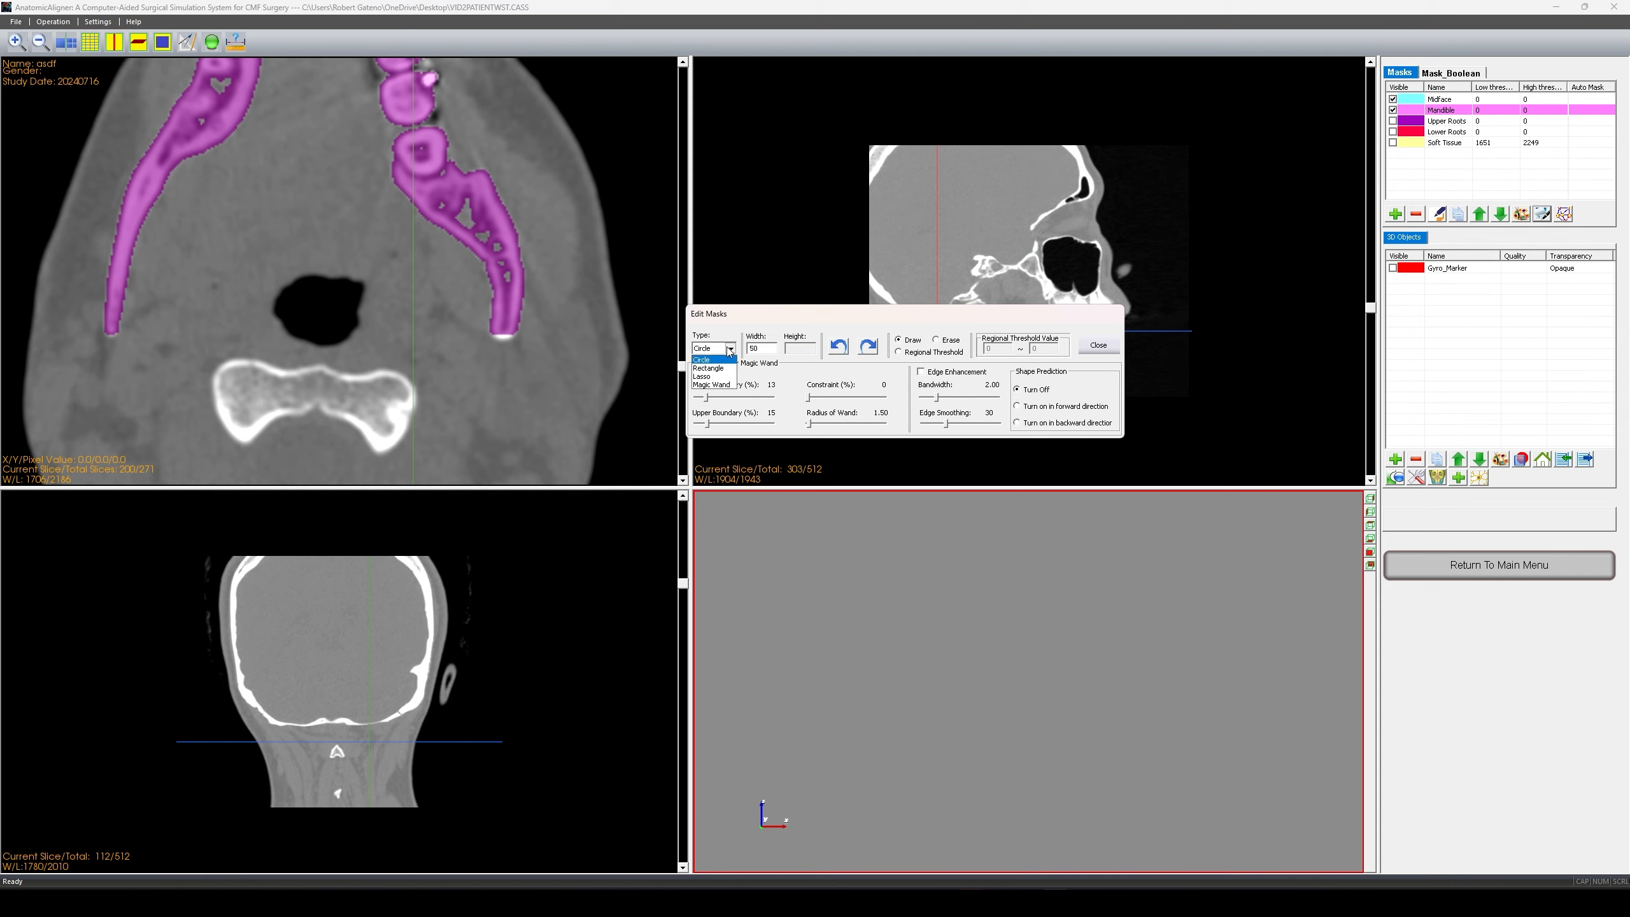
pyautogui.click(710, 377)
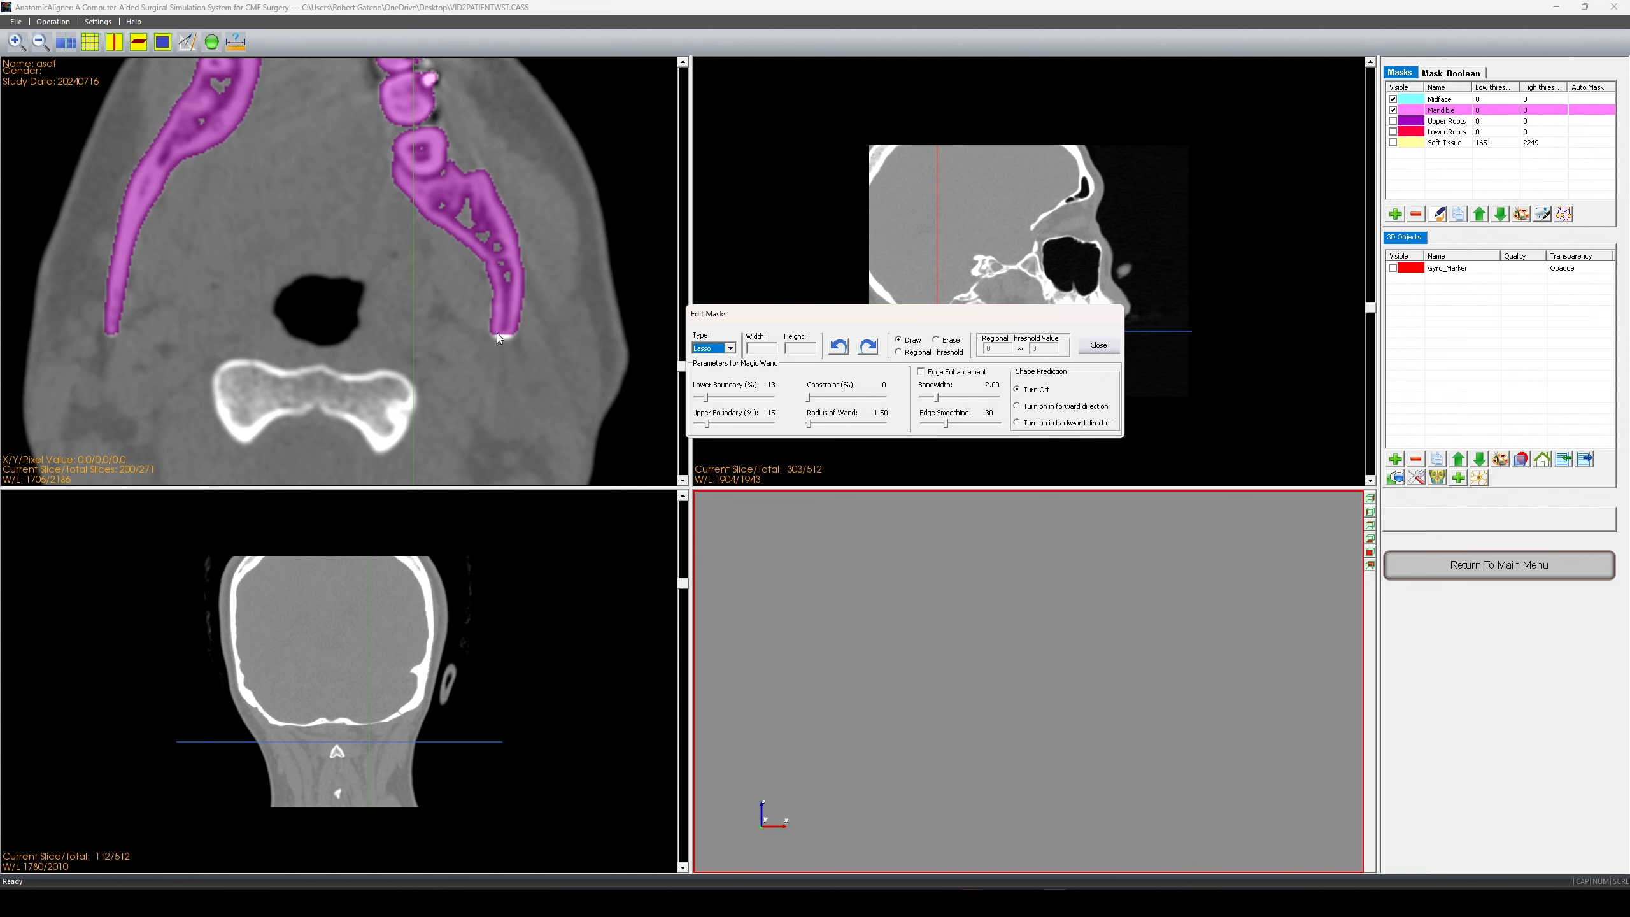
# - Lasso the bright ramus tip into the Mandible mask on successive lower axial slices
pyautogui.moveTo(490, 331); pyautogui.dragTo(521, 314)
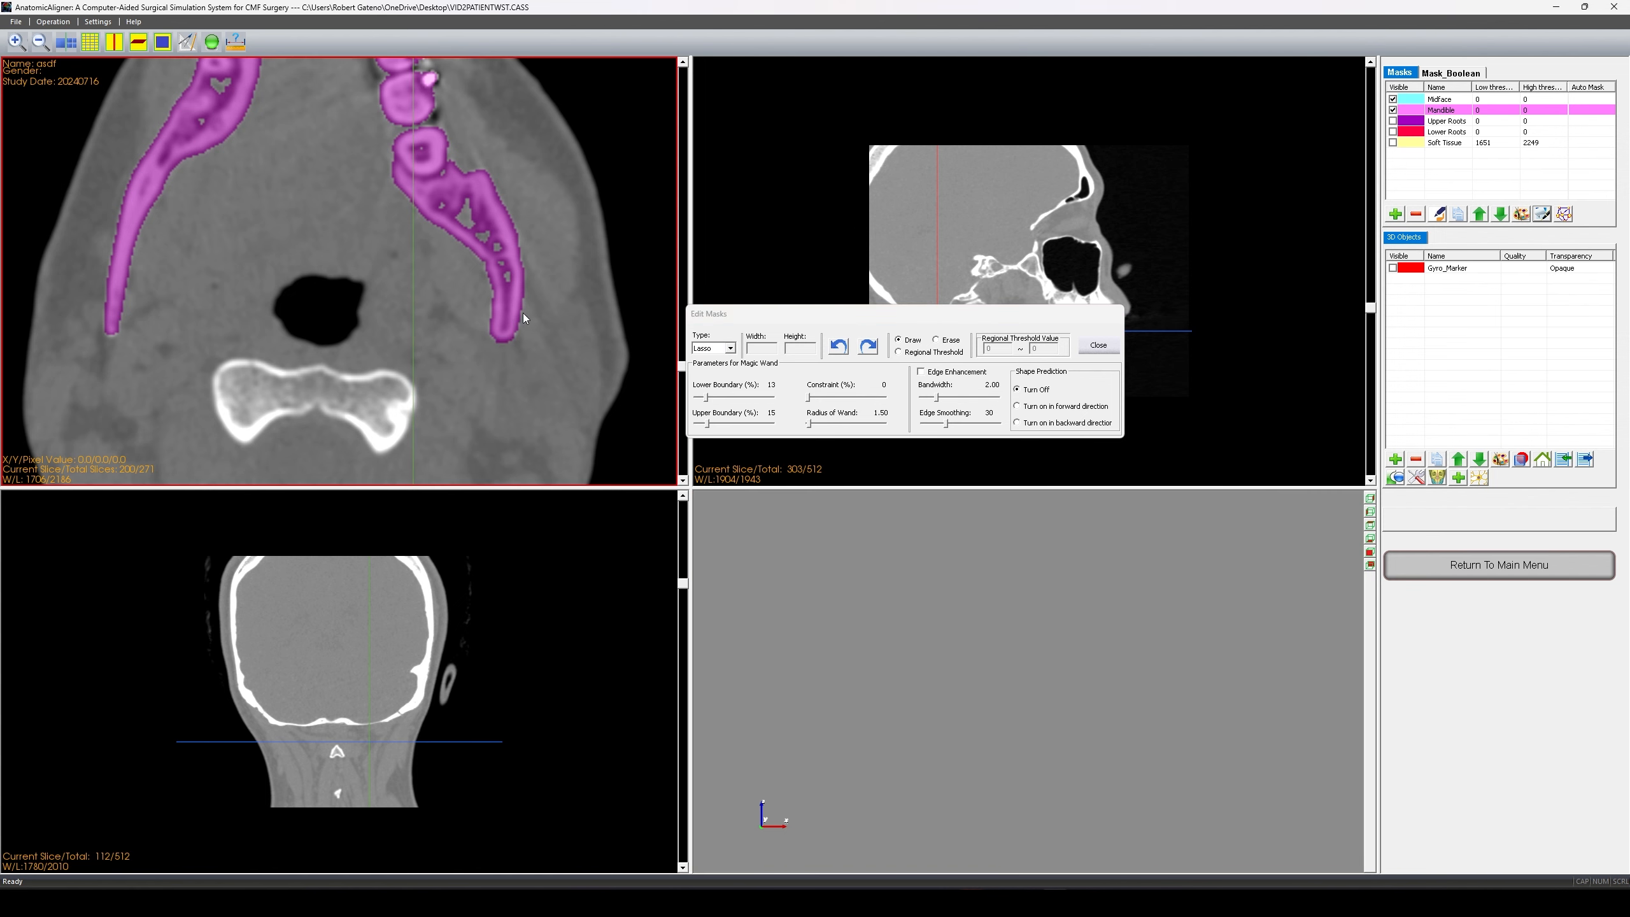
pyautogui.scroll(-1, 447, 320)
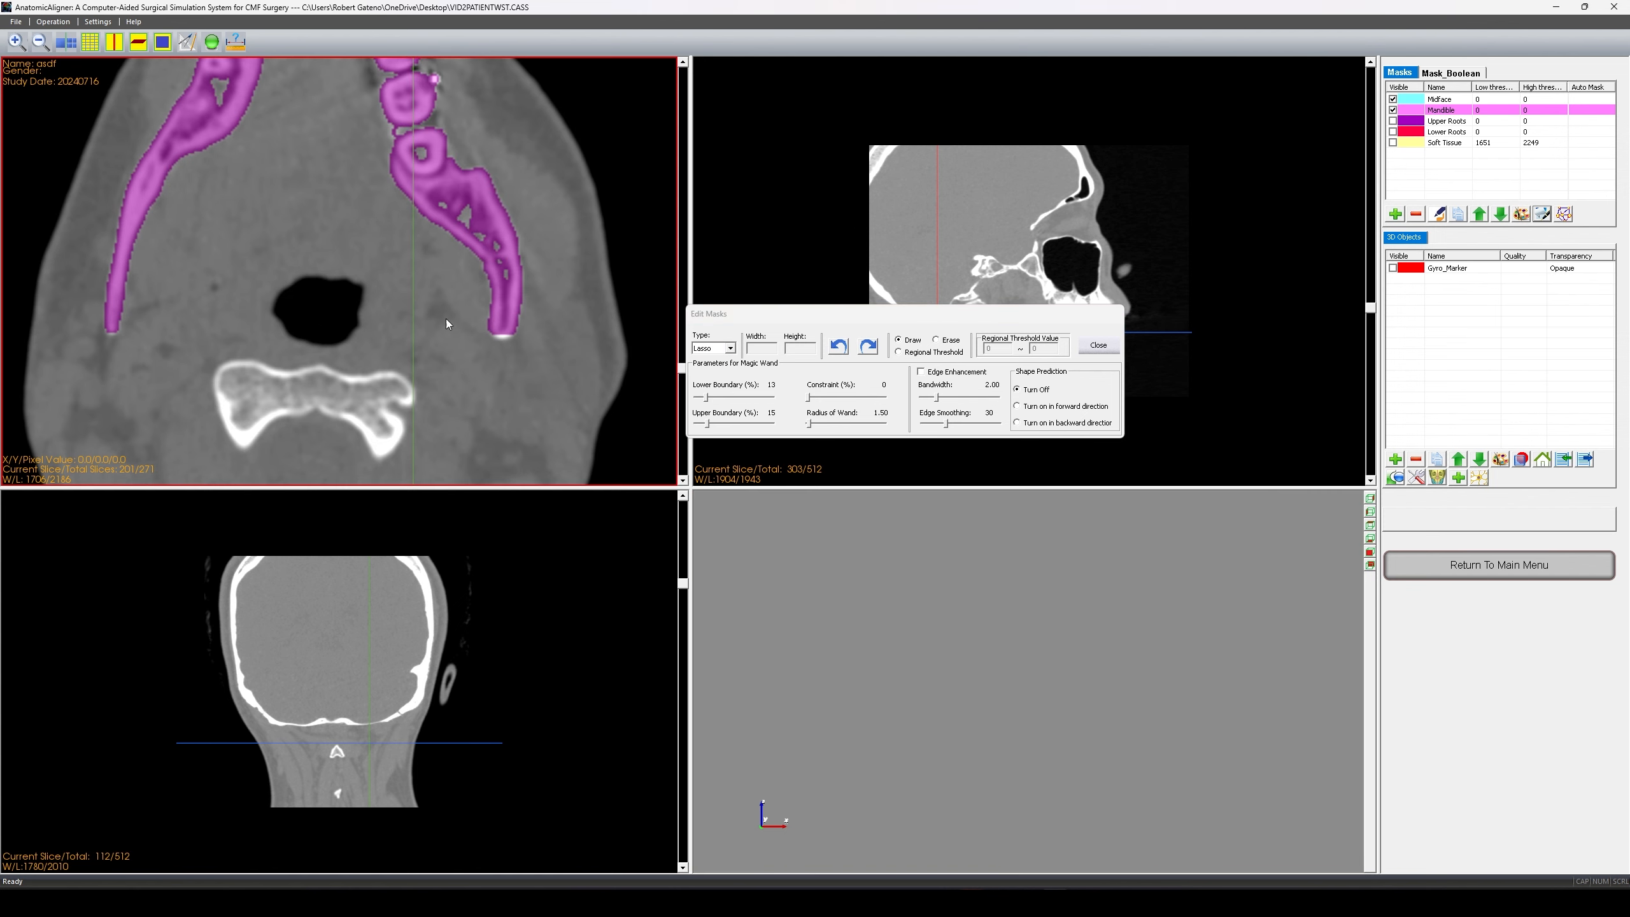
pyautogui.moveTo(491, 334)
pyautogui.mouseDown()
pyautogui.moveTo(512, 321)
pyautogui.moveTo(496, 328)
pyautogui.mouseUp()
pyautogui.scroll(-1, 497, 328)
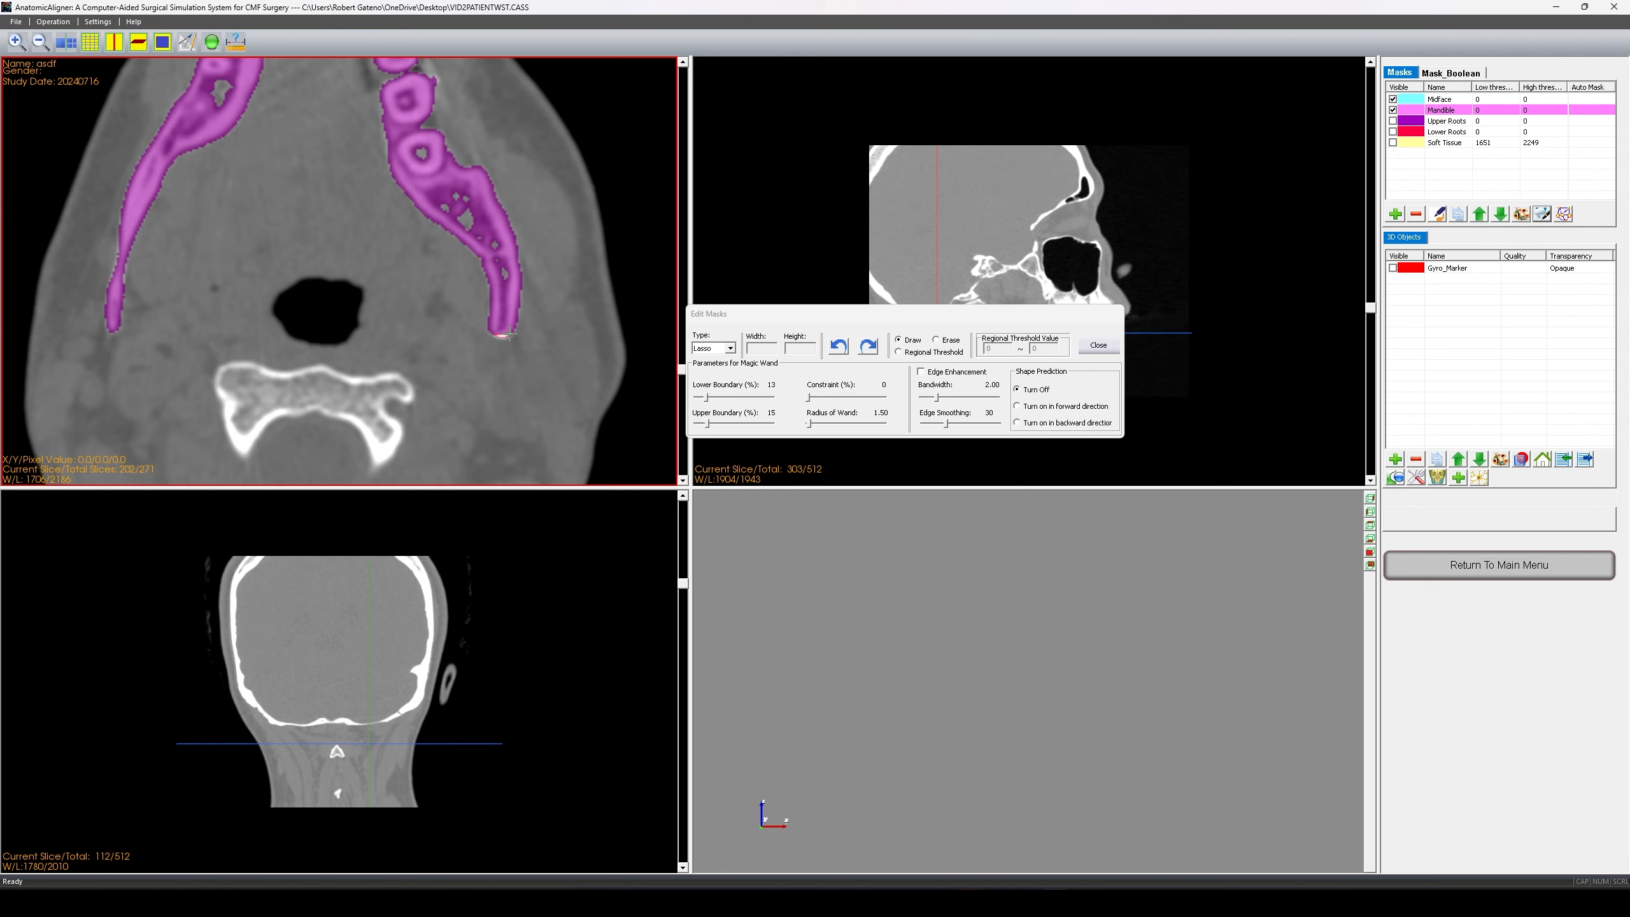
pyautogui.scroll(-1, 504, 327)
pyautogui.moveTo(491, 333); pyautogui.dragTo(512, 329)
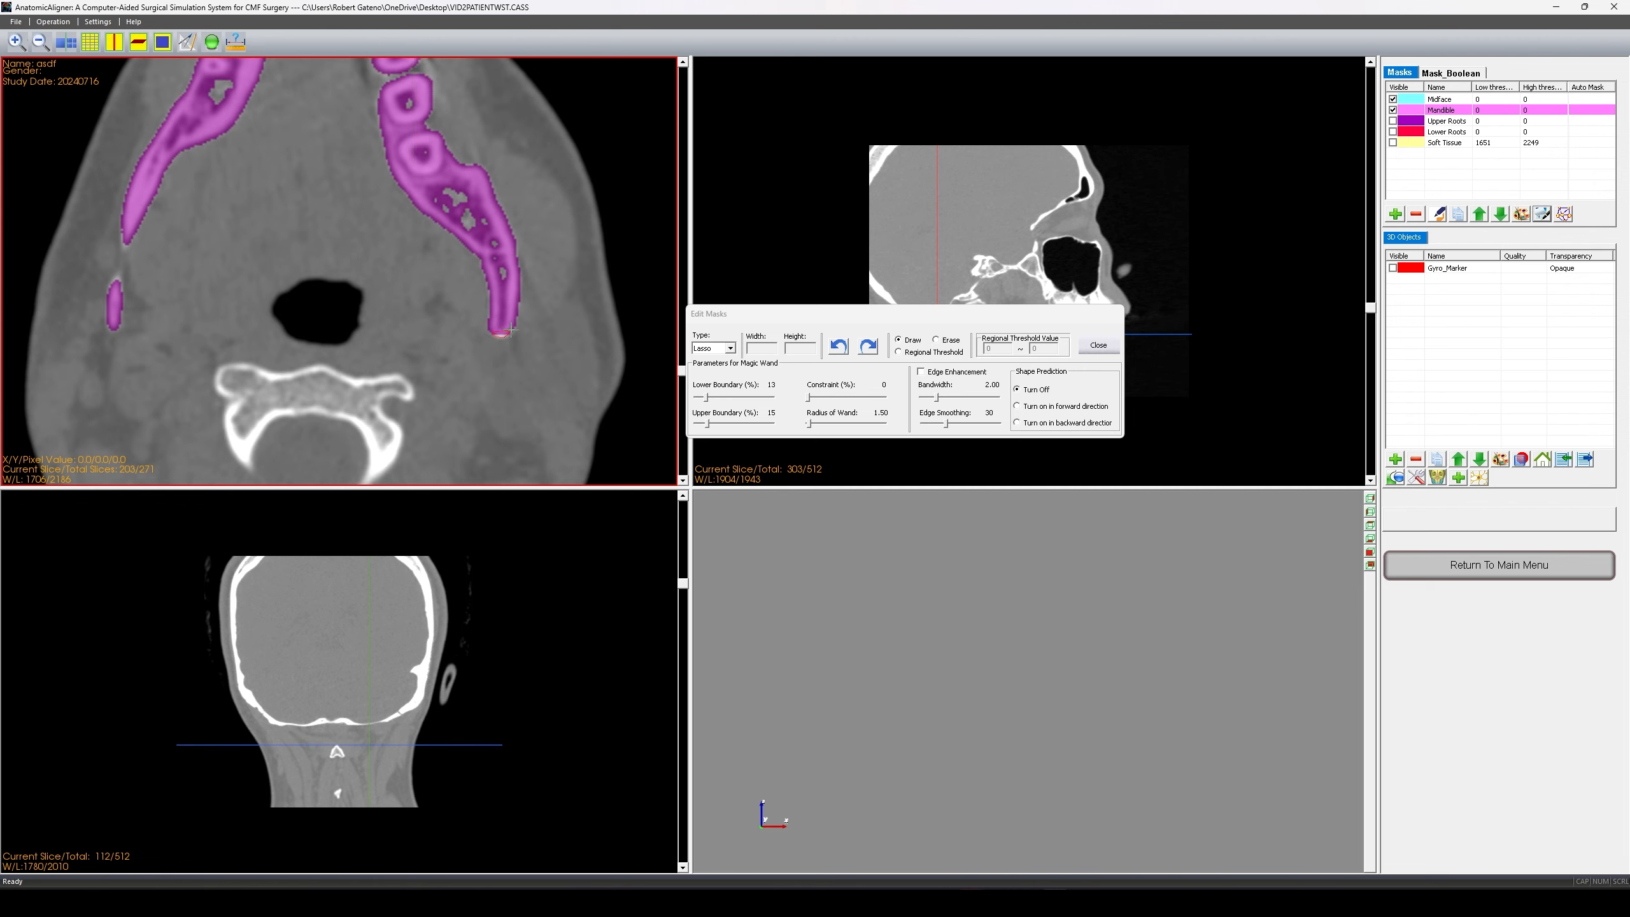
# - Scroll down through the lower slices and back up to review the added ramus tips
pyautogui.scroll(-1, 501, 330)
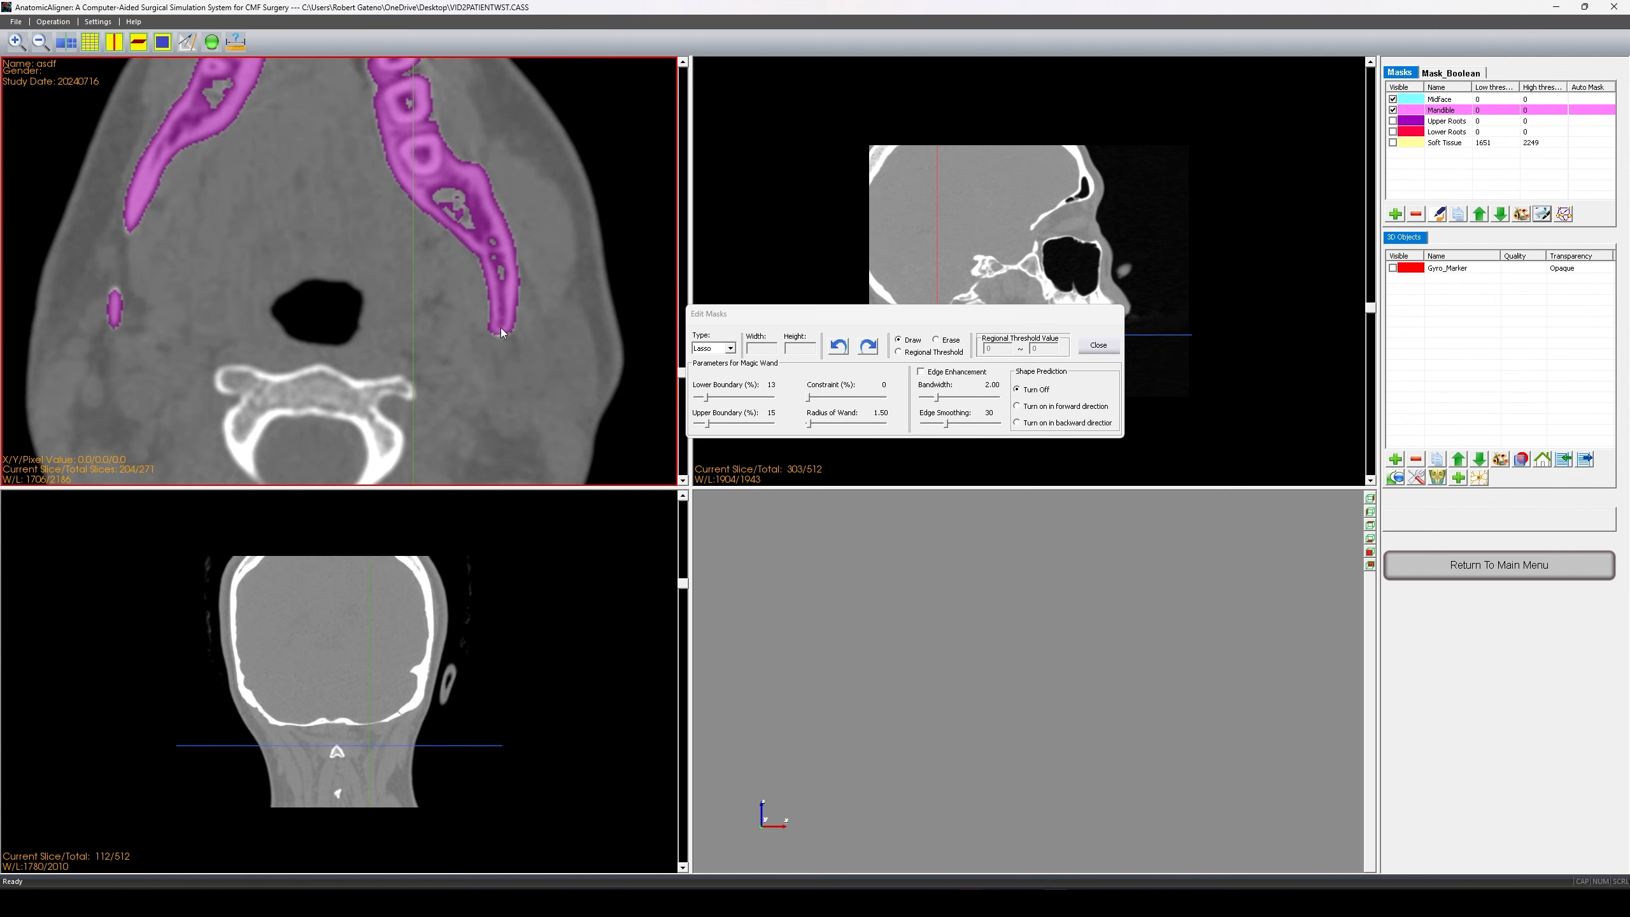
pyautogui.scroll(-1, 500, 329)
pyautogui.scroll(-1, 494, 326)
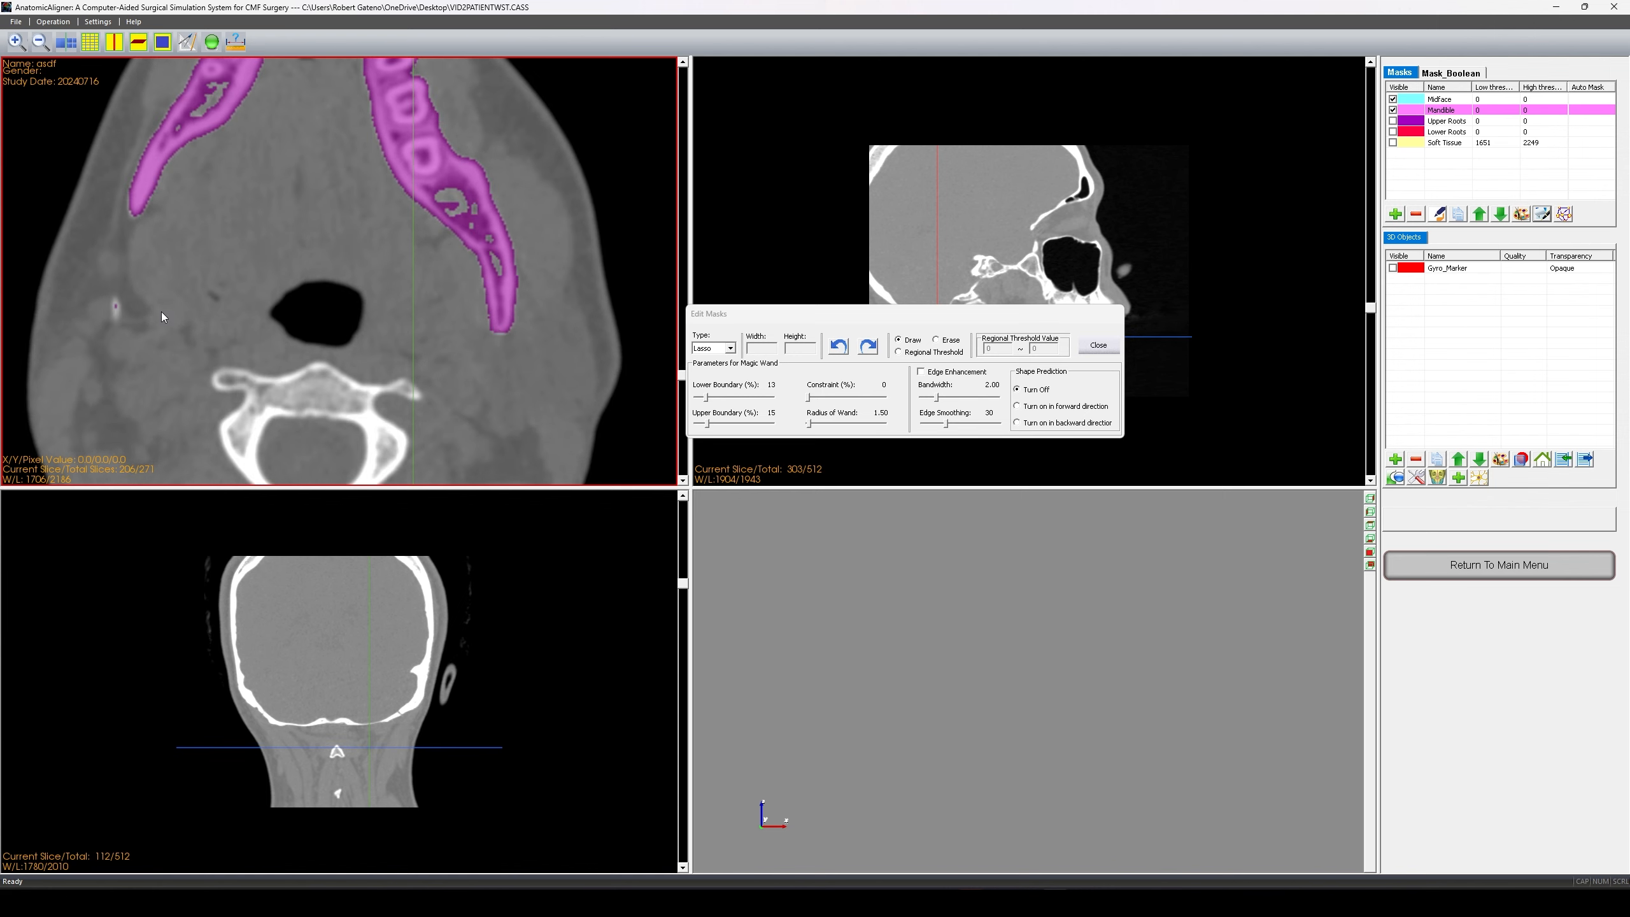
pyautogui.scroll(-1, 161, 313)
pyautogui.scroll(-3, 407, 319)
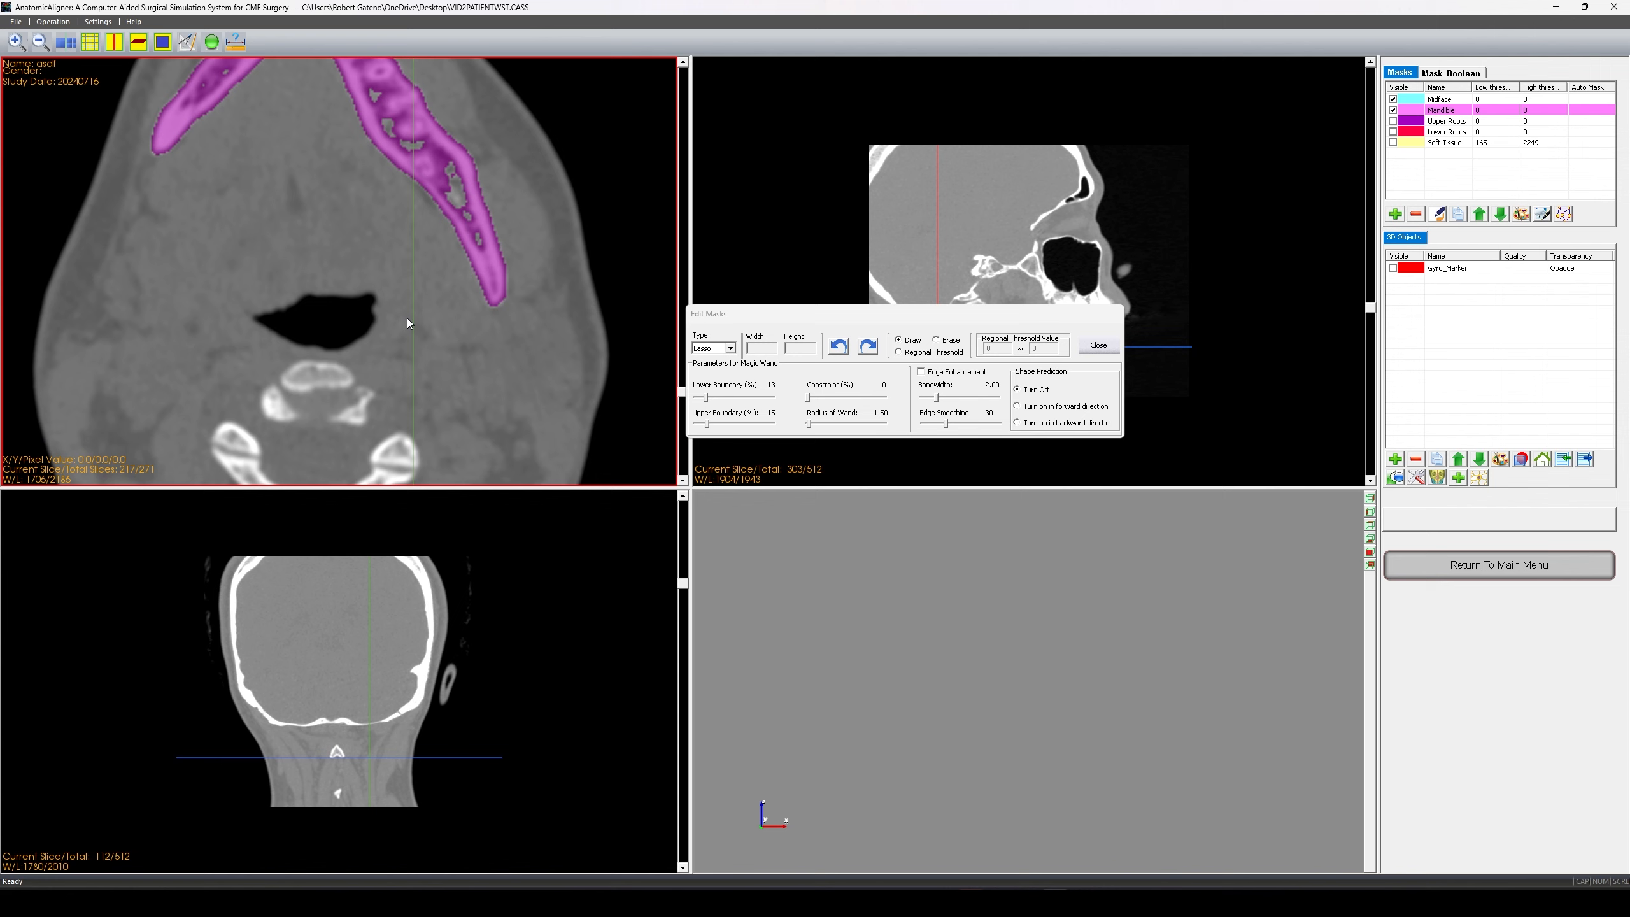
pyautogui.scroll(9, 407, 316)
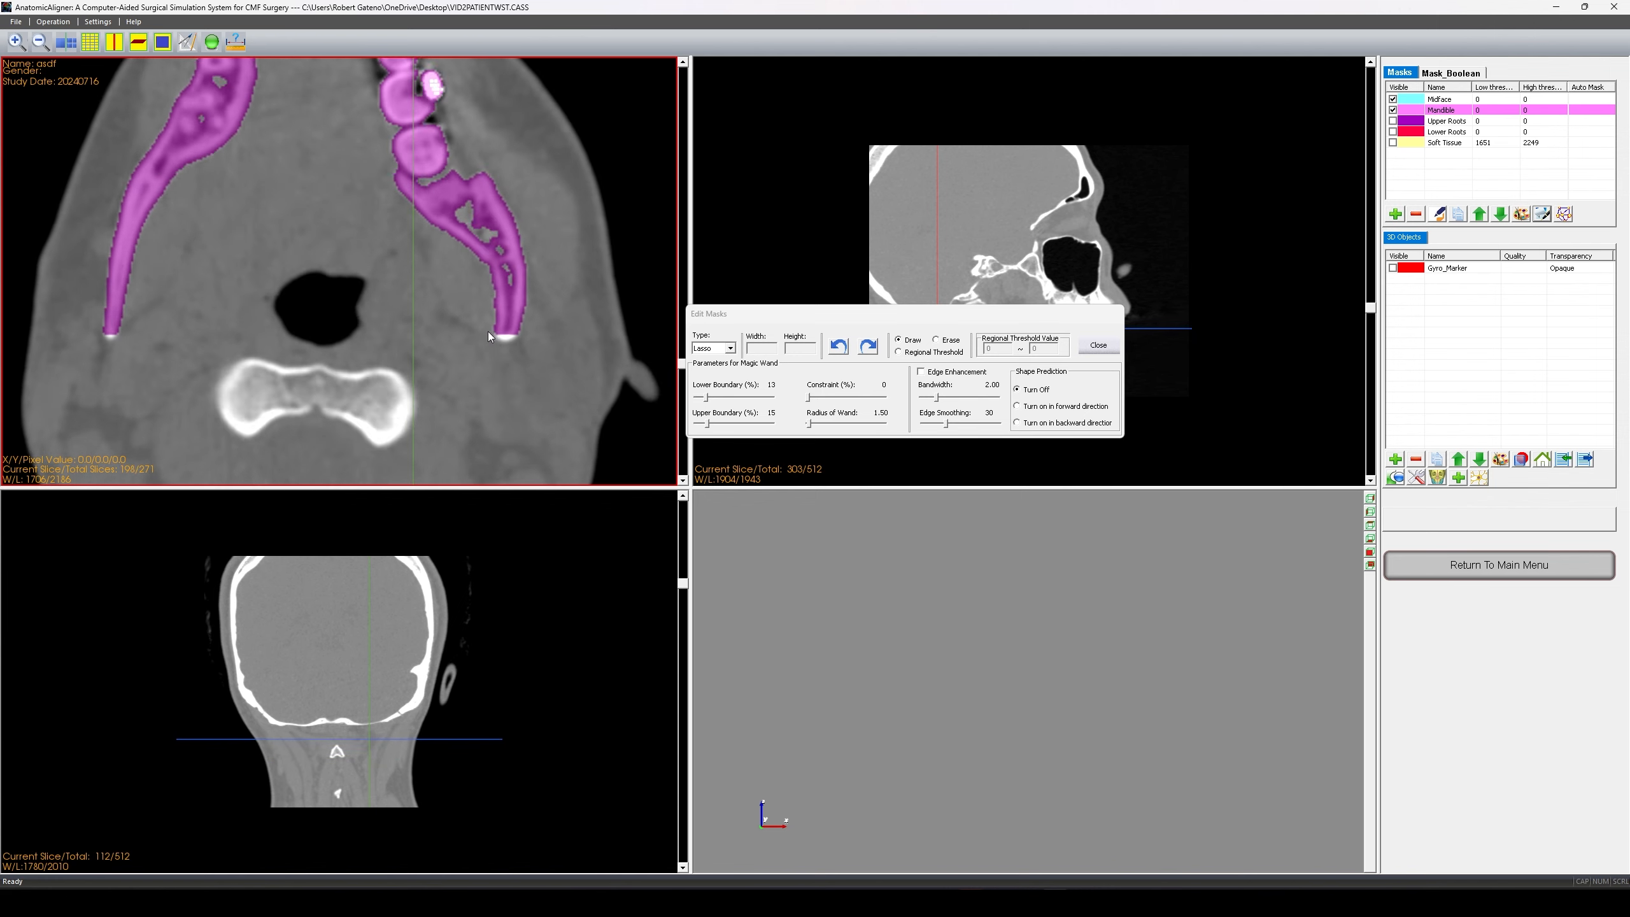
pyautogui.scroll(3, 490, 334)
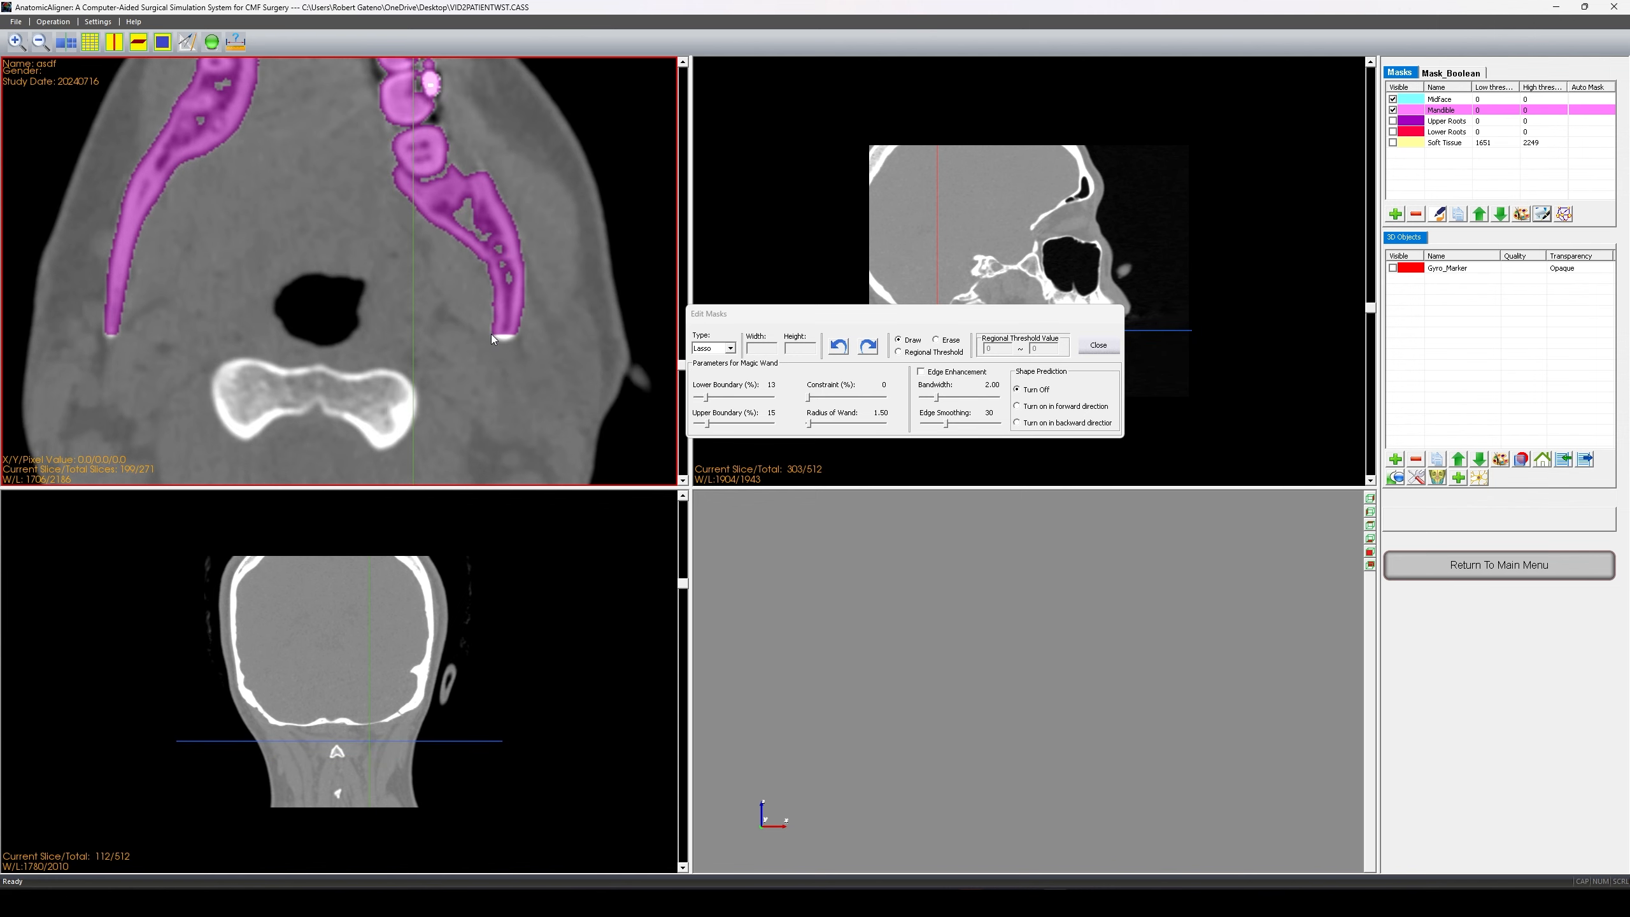
pyautogui.scroll(3, 109, 335)
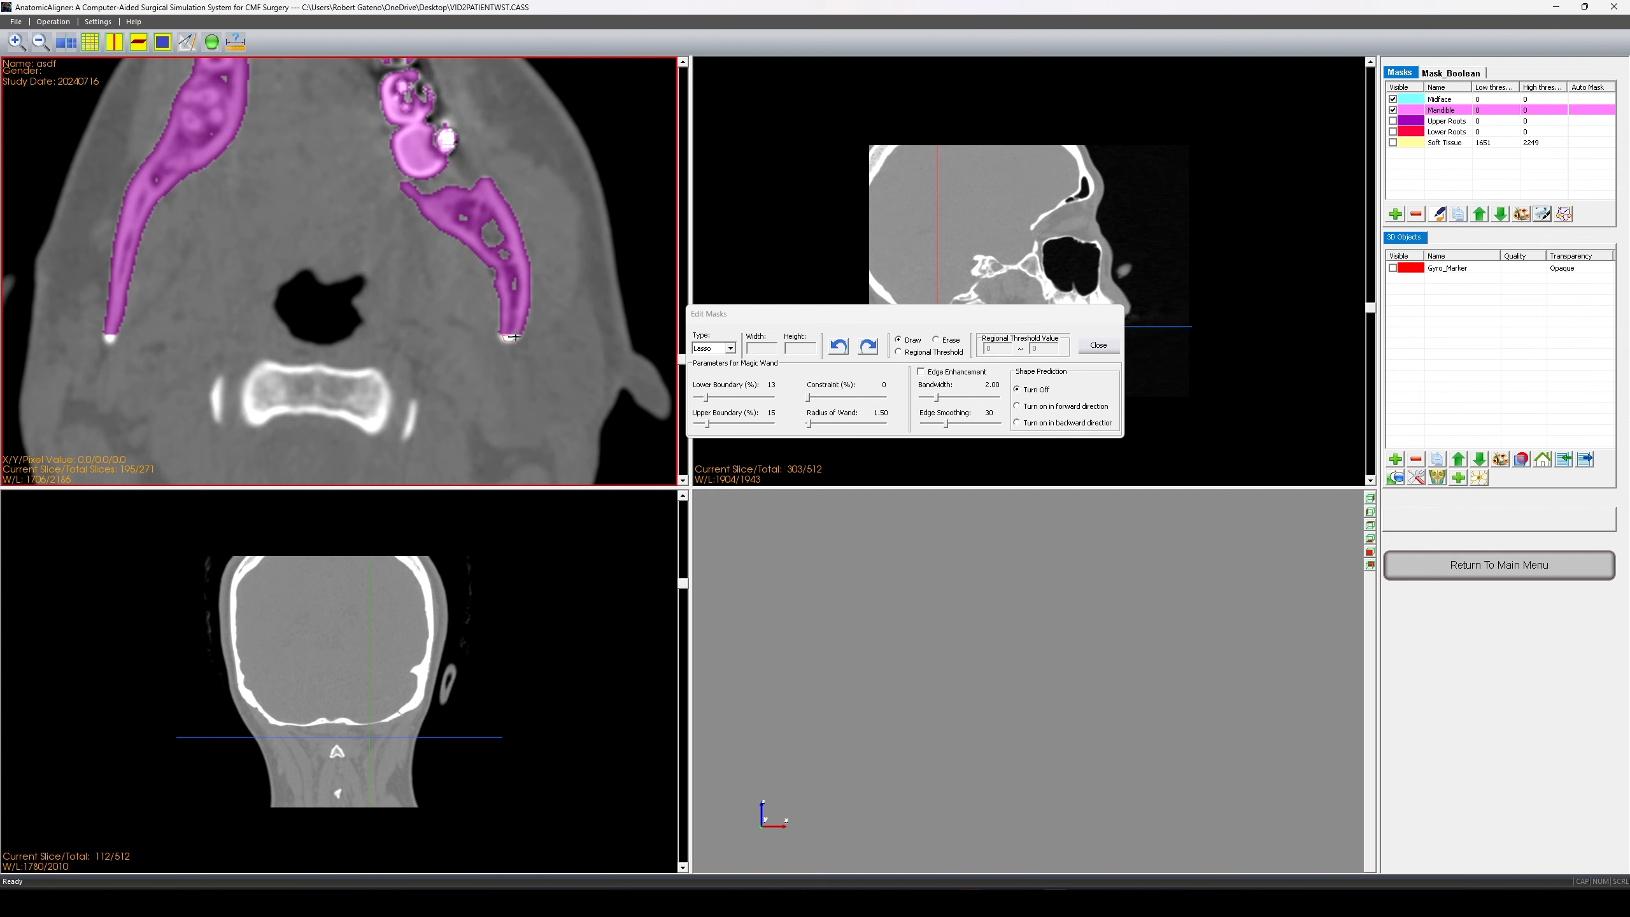
pyautogui.scroll(5, 116, 329)
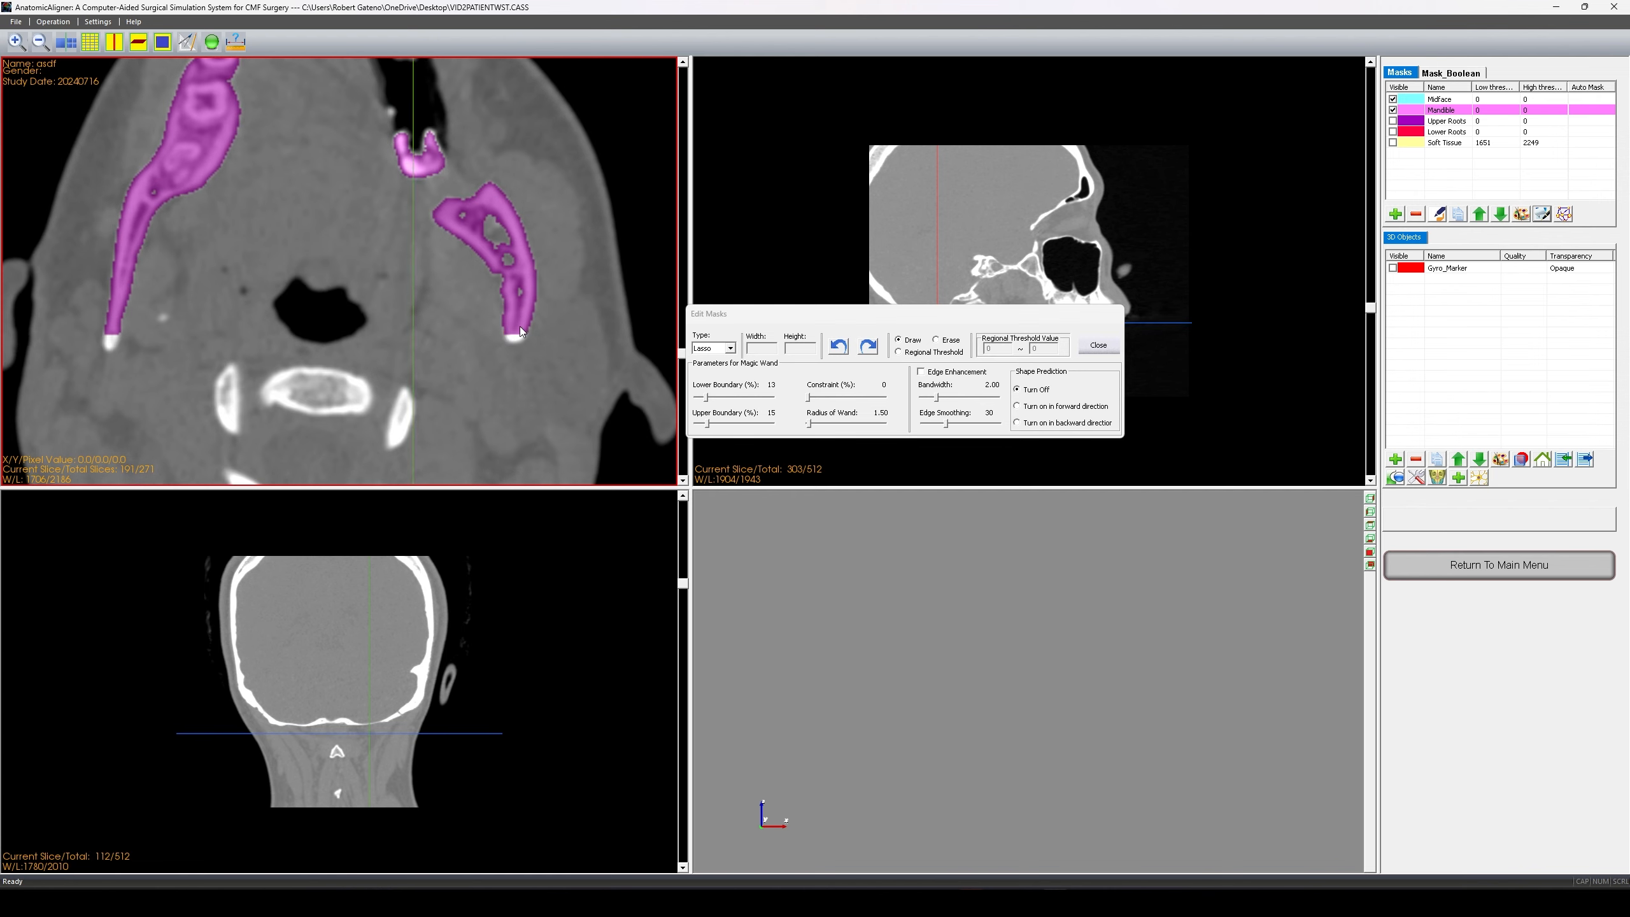
pyautogui.scroll(4, 109, 339)
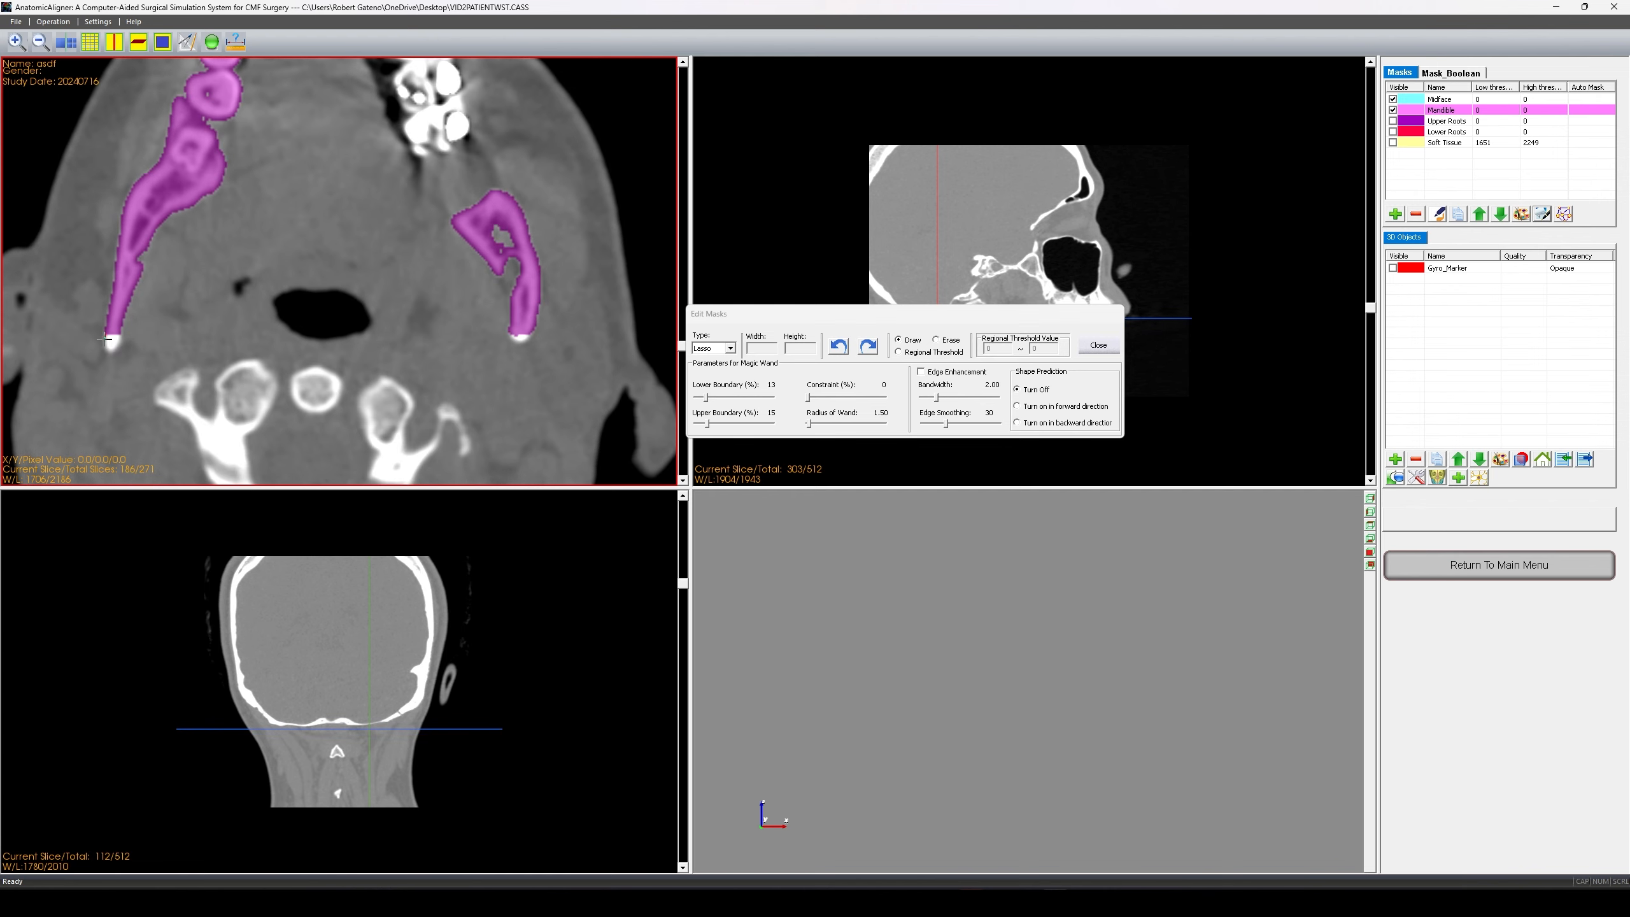
pyautogui.scroll(5, 178, 347)
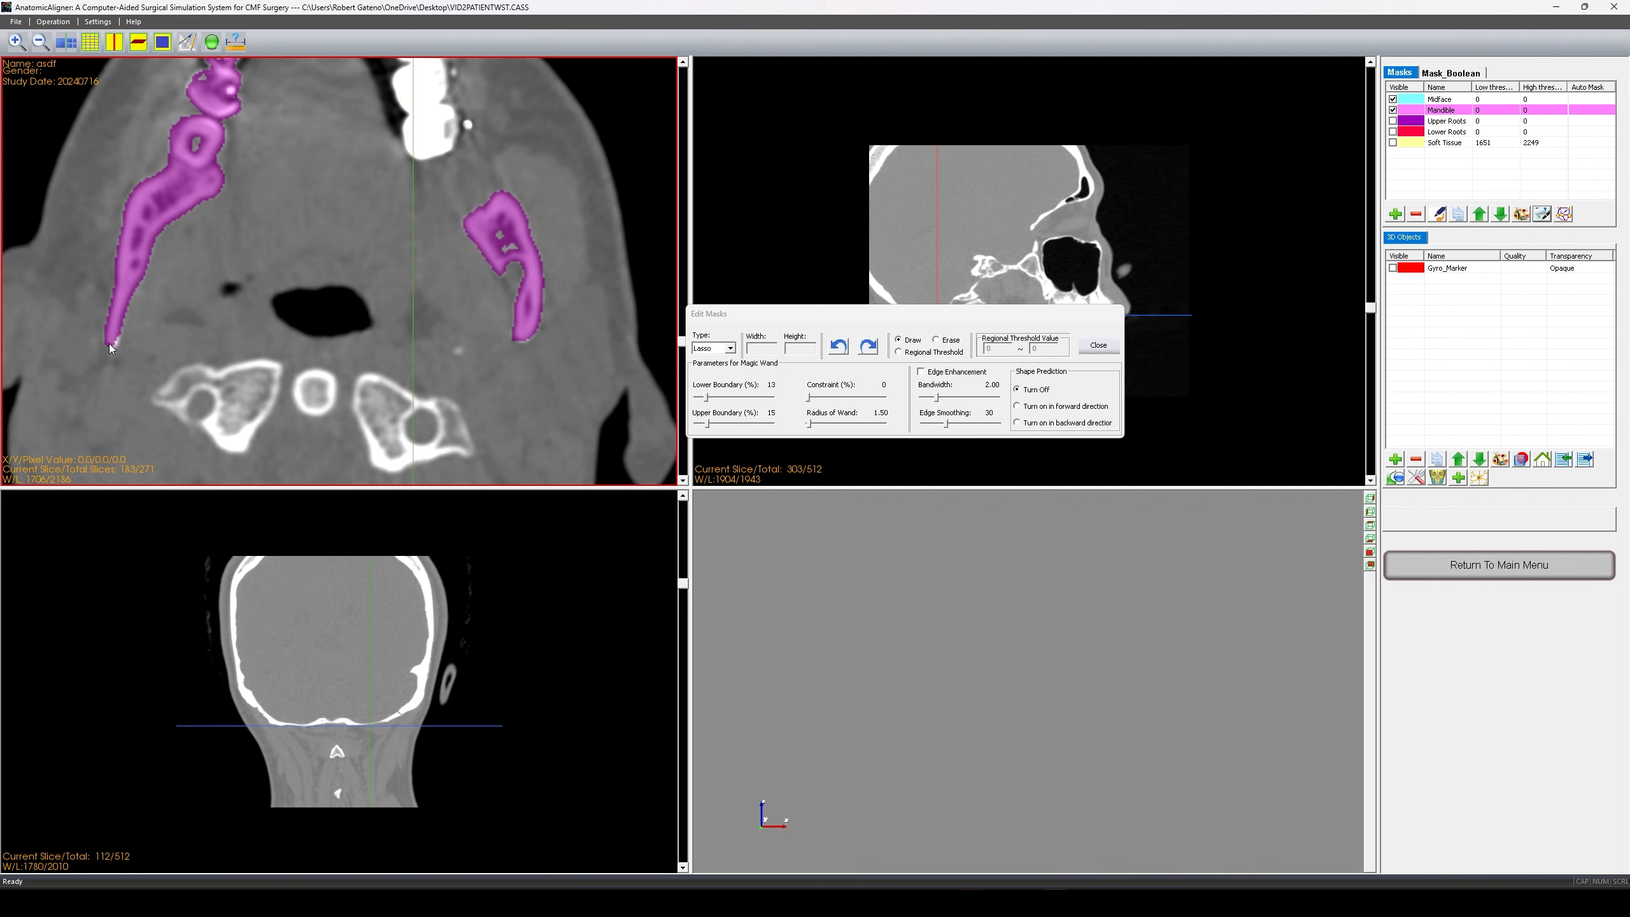
pyautogui.scroll(5, 525, 336)
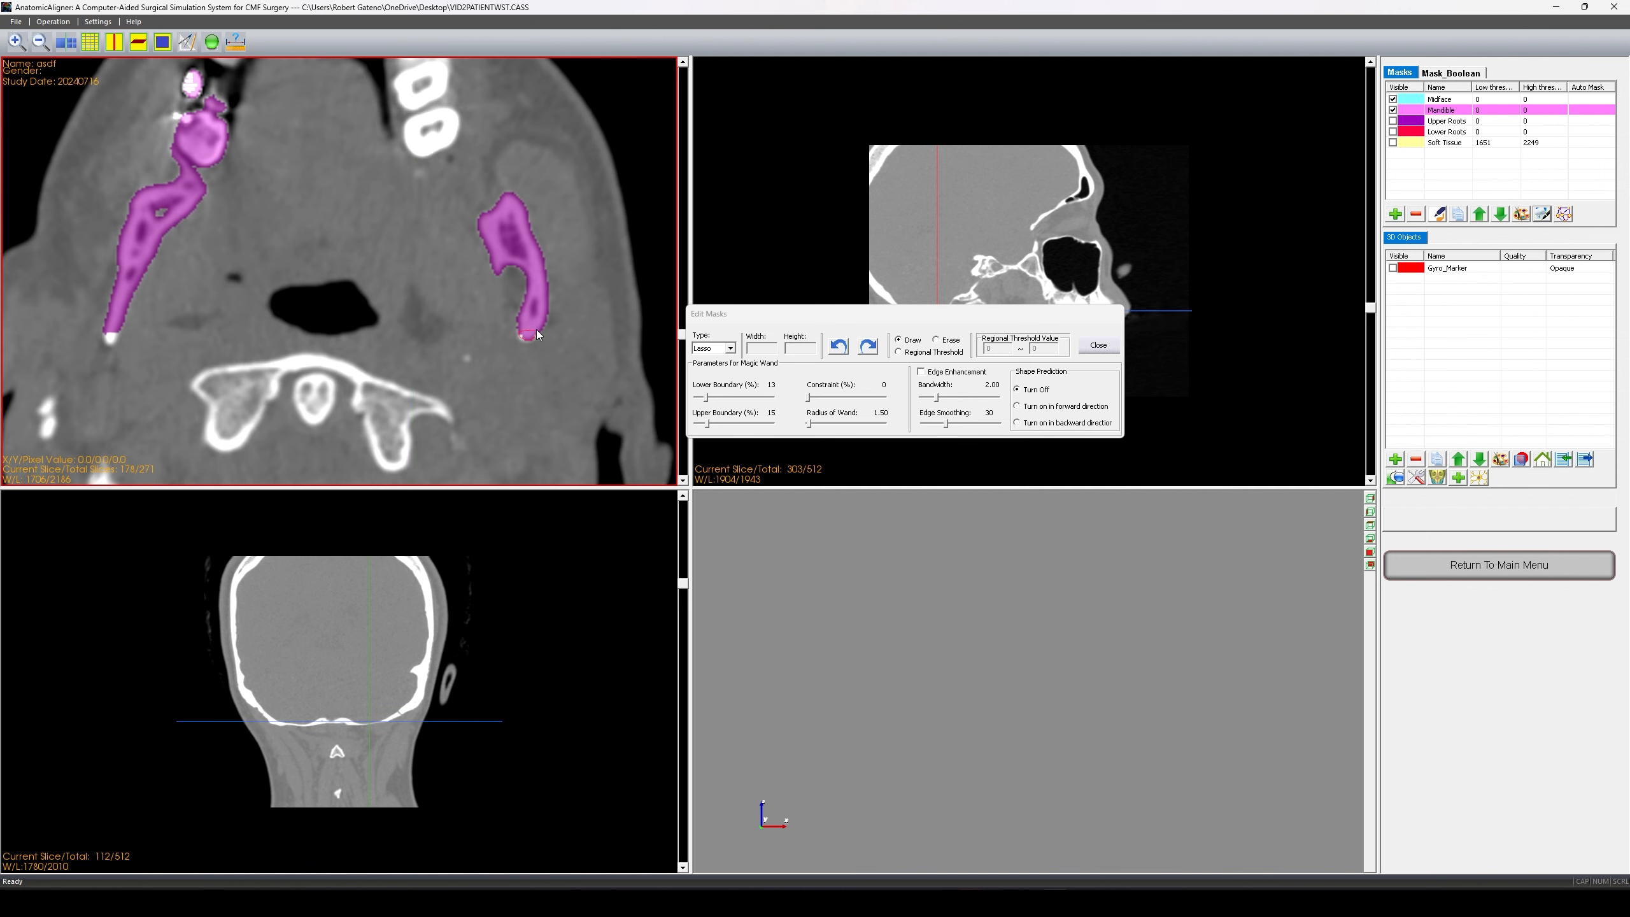
pyautogui.scroll(10, 110, 333)
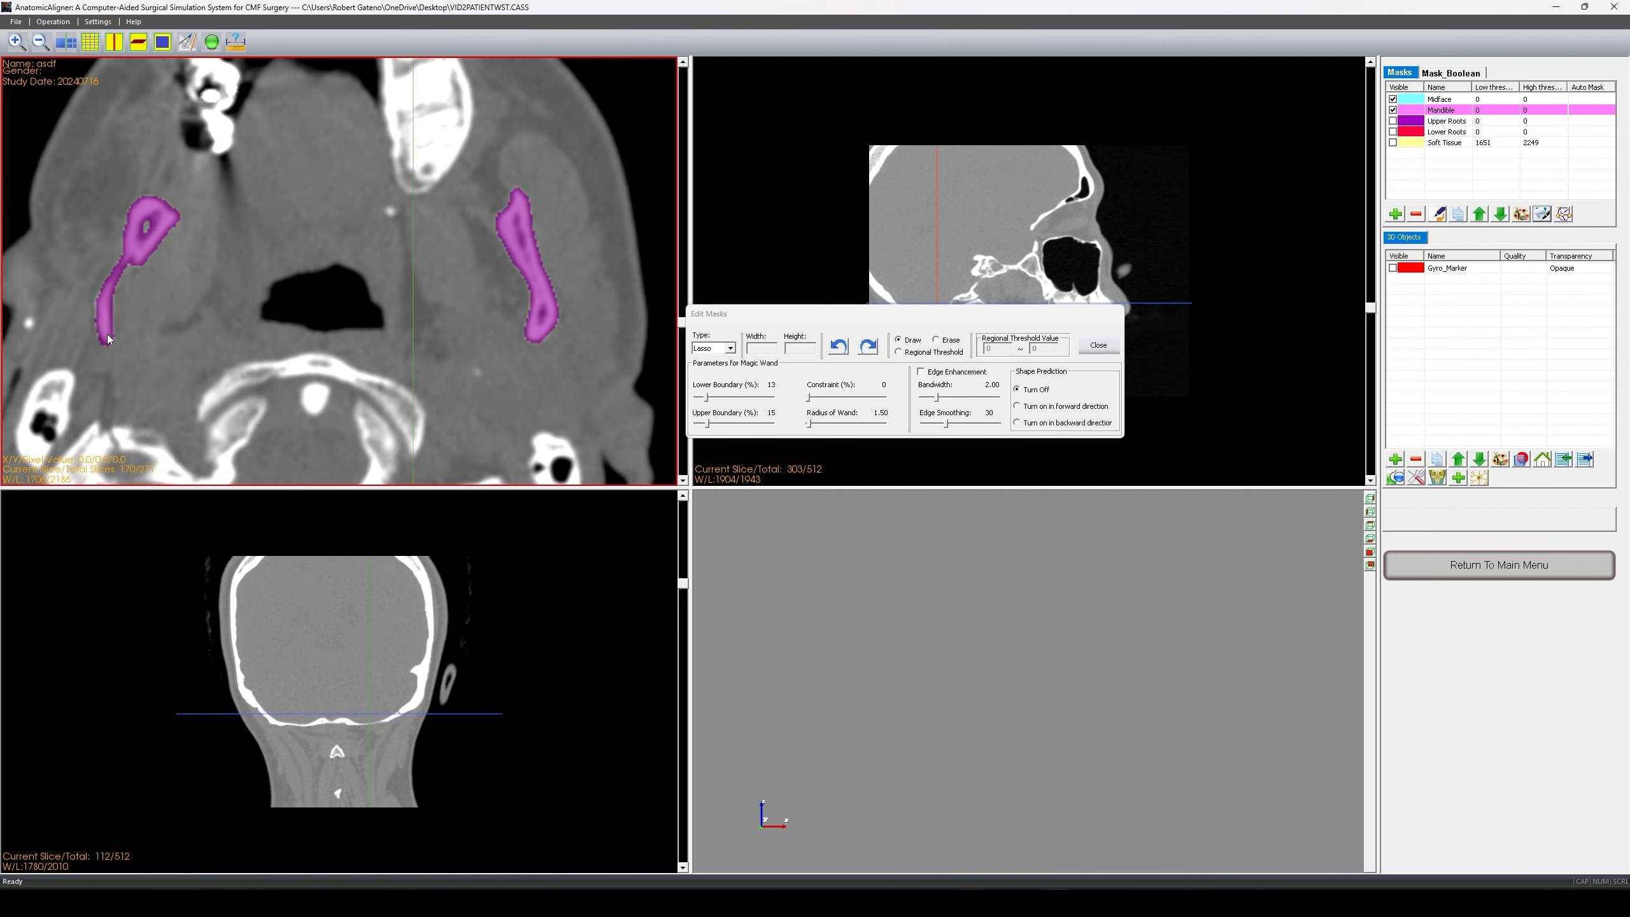
pyautogui.scroll(11, 88, 299)
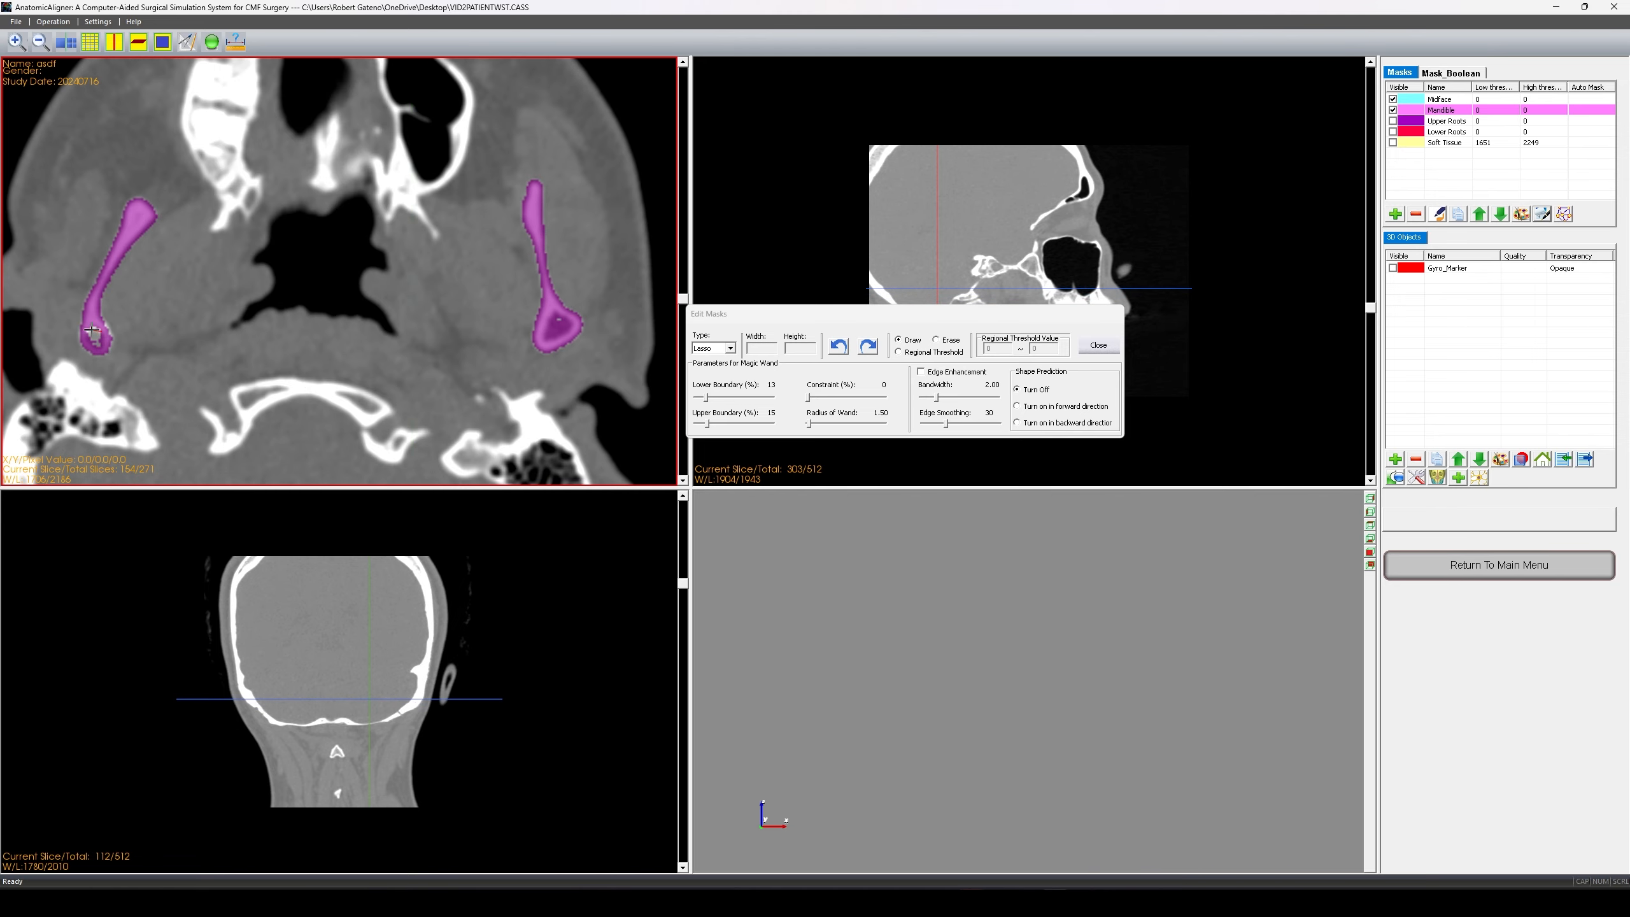
pyautogui.scroll(7, 108, 342)
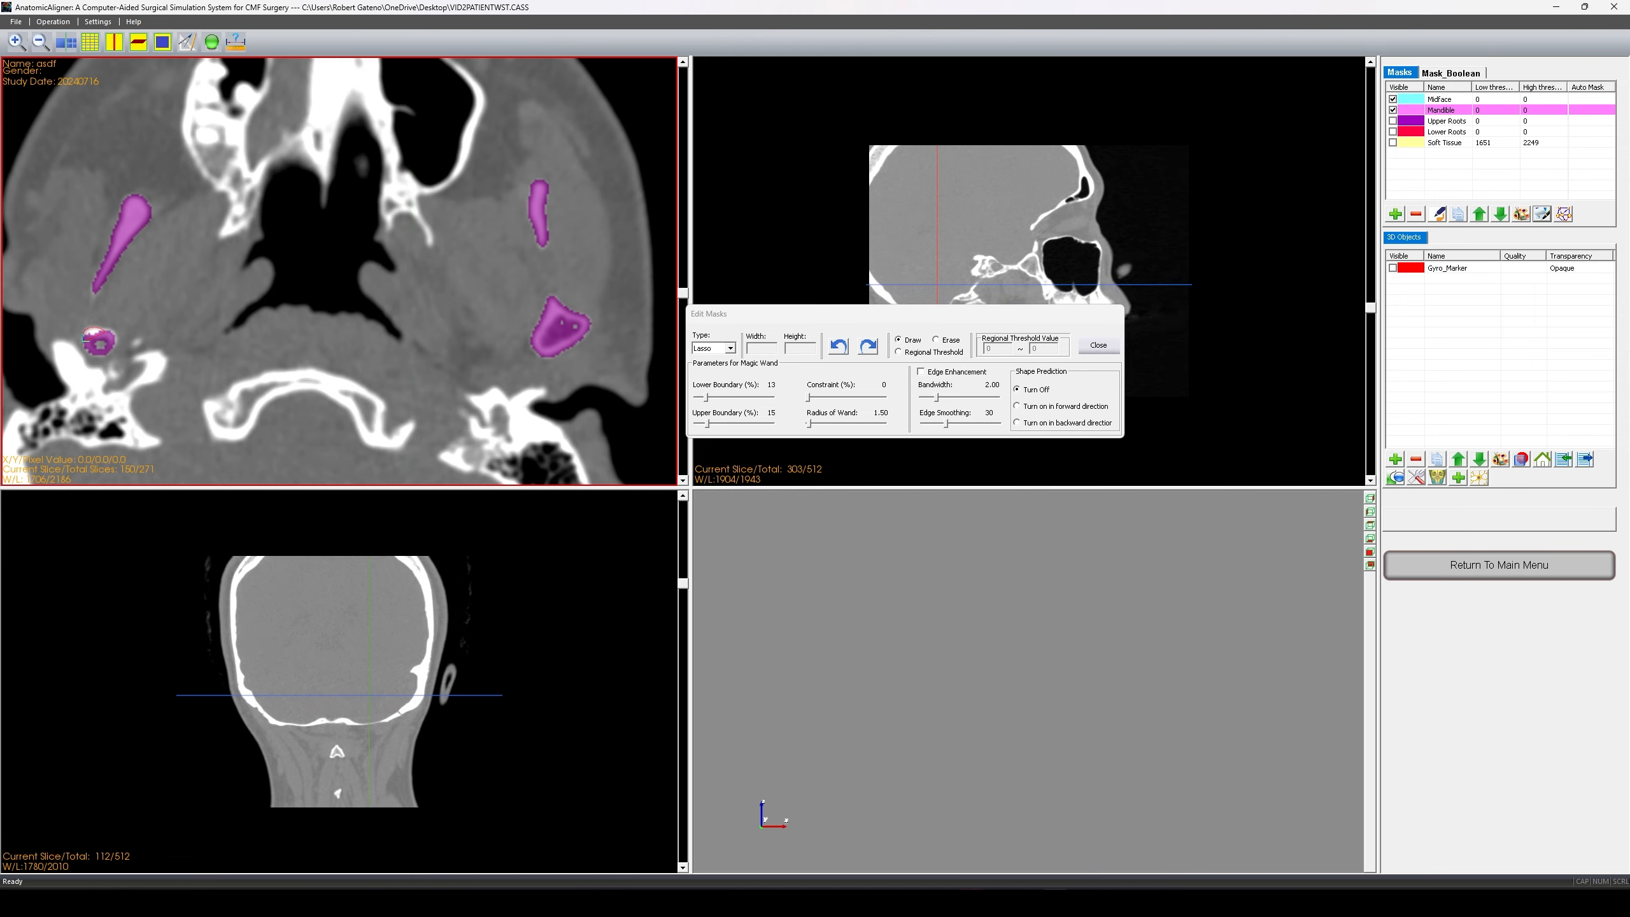
# - Calculate a High quality Soft Tissue 3D model with 20% reduction and 150 iterations
pyautogui.scroll(8, 96, 337)
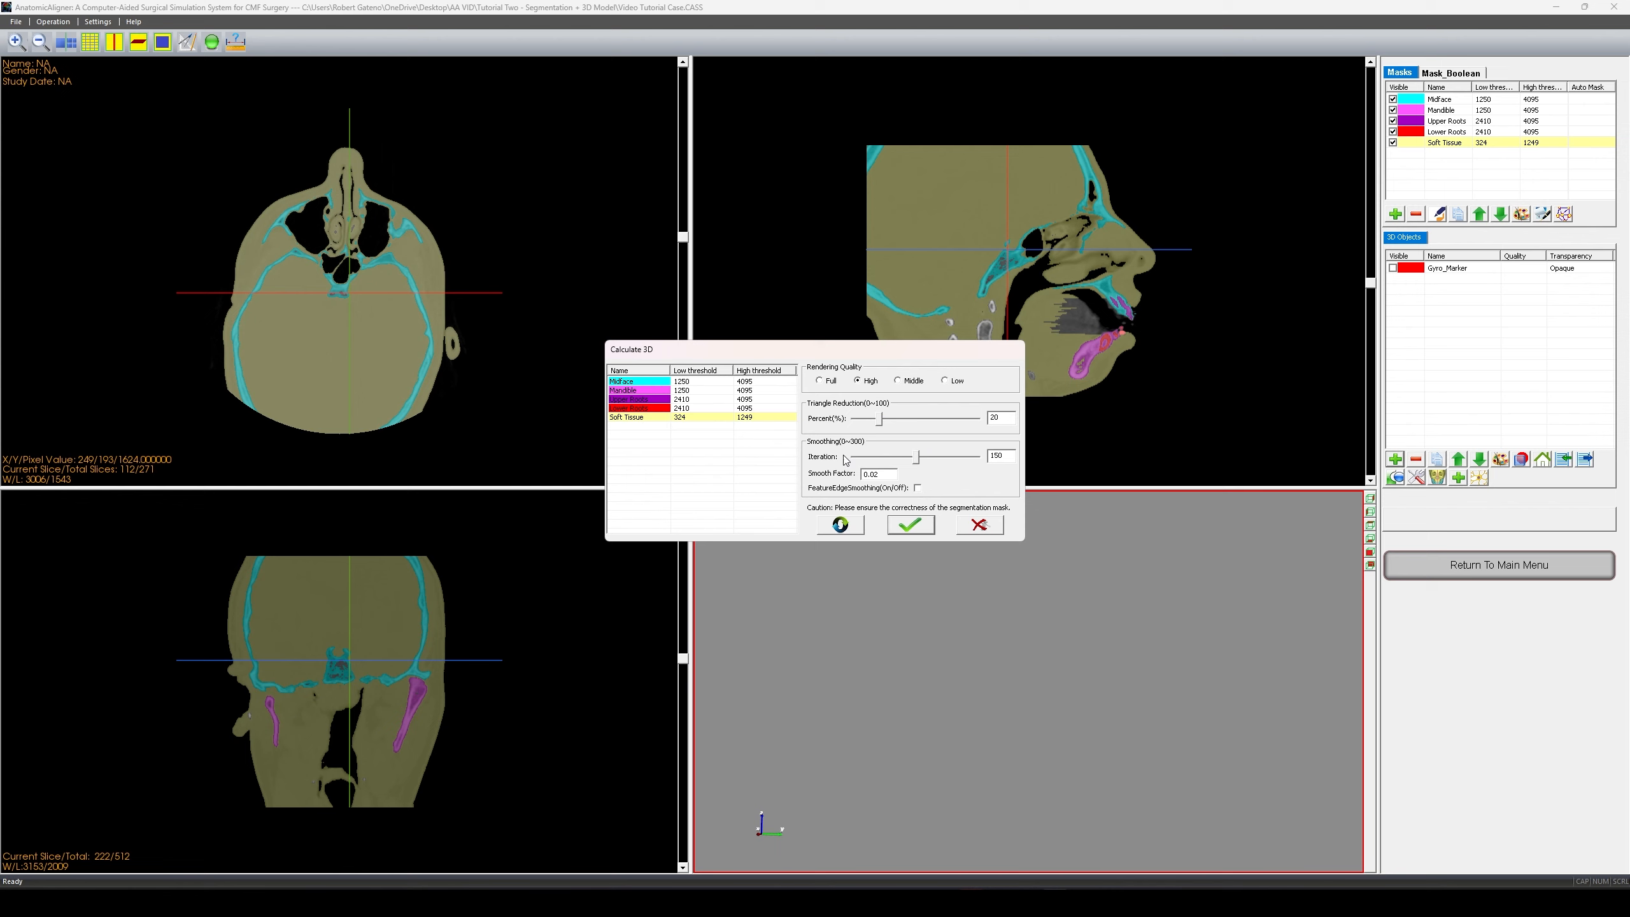
pyautogui.click(912, 525)
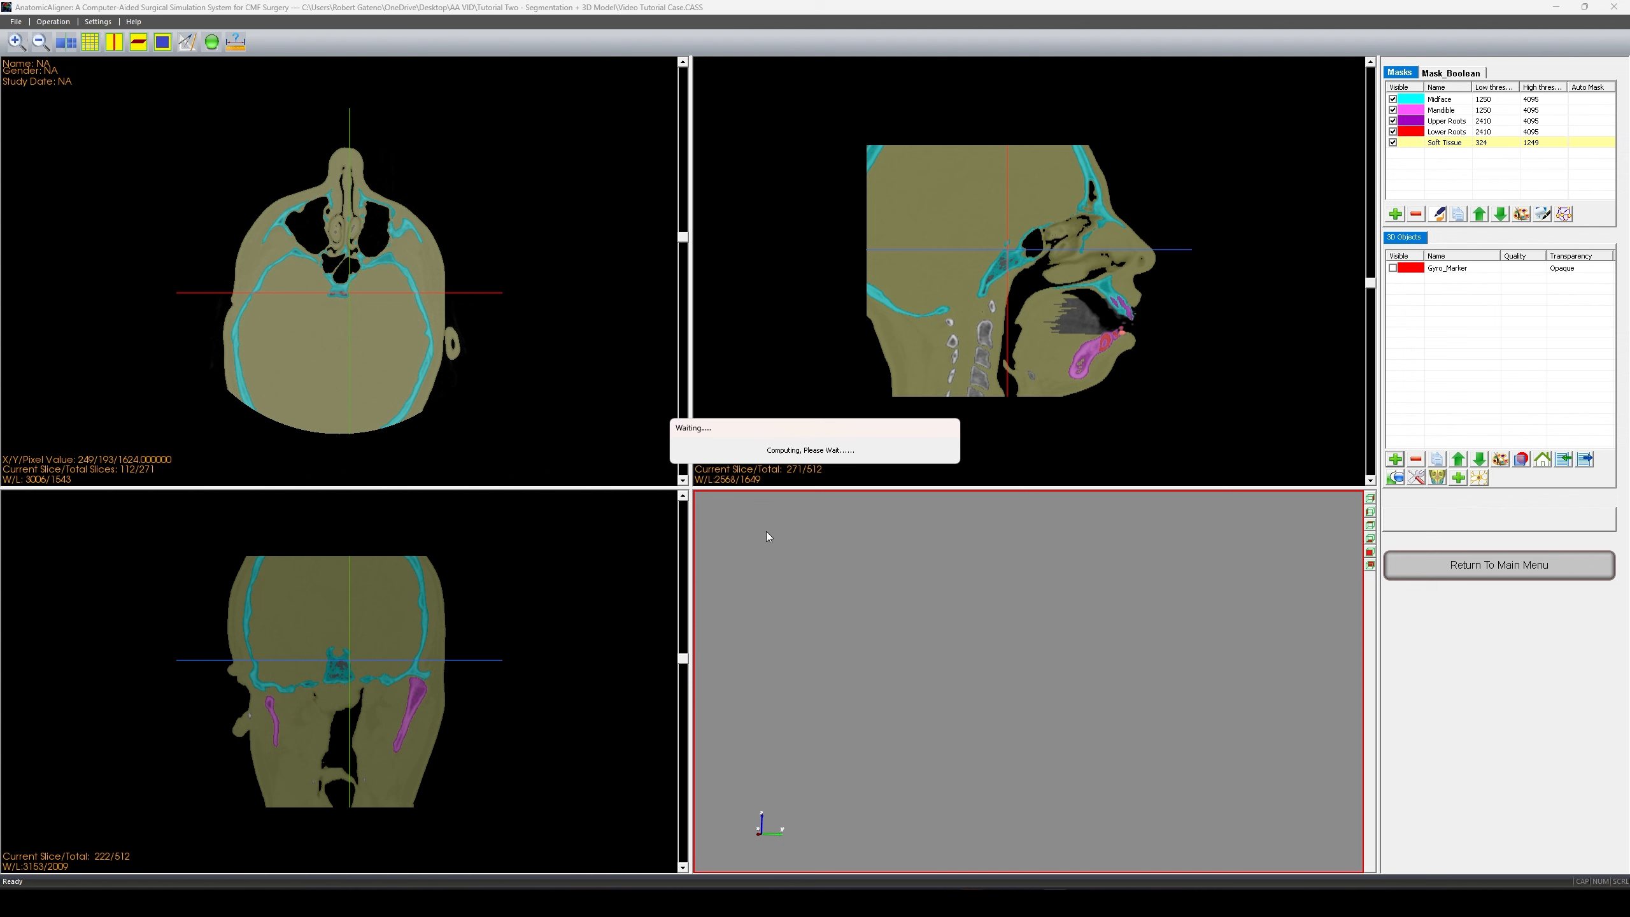
# - Name the new model 'CT Soft Tissue' and select it in the 3D Objects list
pyautogui.click(635, 203)
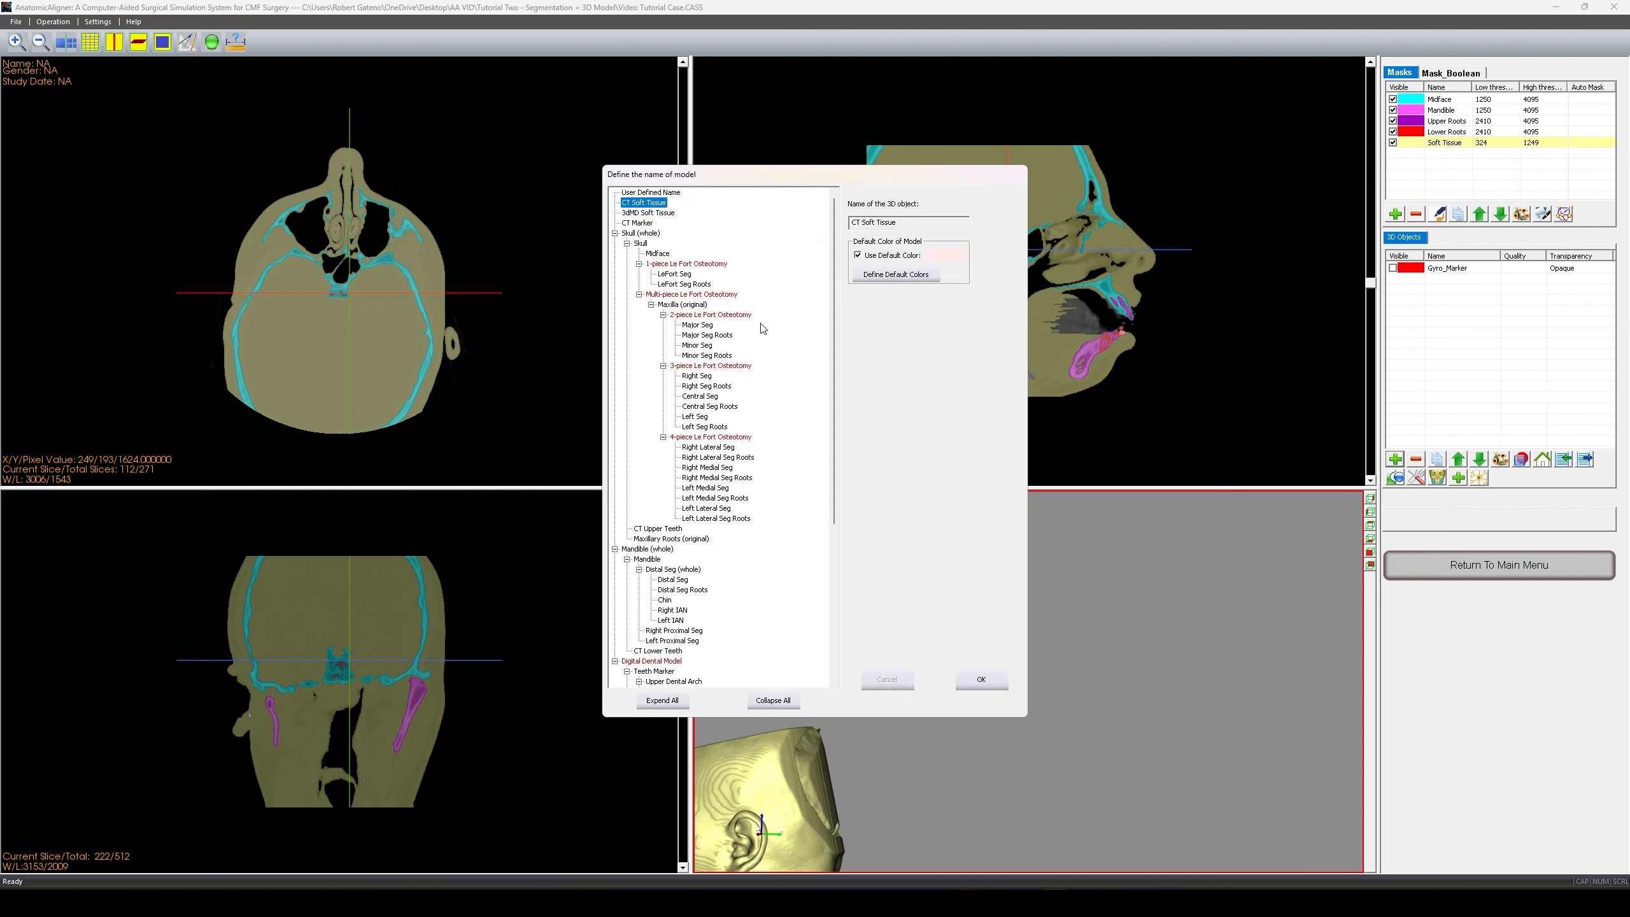
pyautogui.click(980, 680)
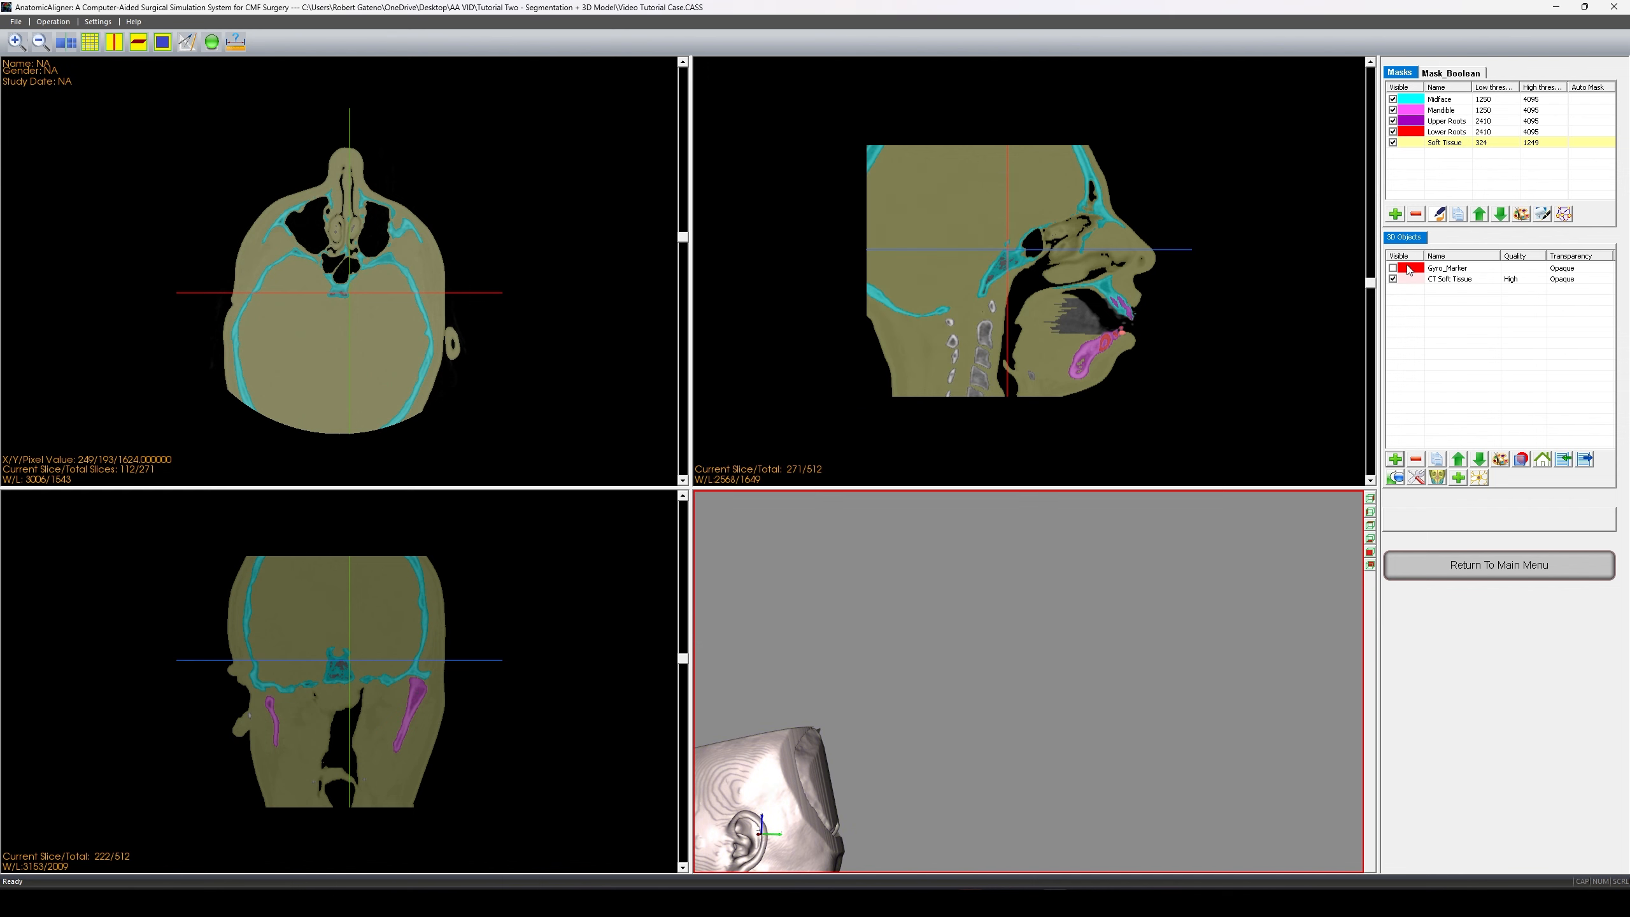
pyautogui.click(1458, 282)
# - Toggle CT Soft Tissue visibility off and on, then centre and zoom the head model
pyautogui.click(1392, 280)
pyautogui.click(1392, 279)
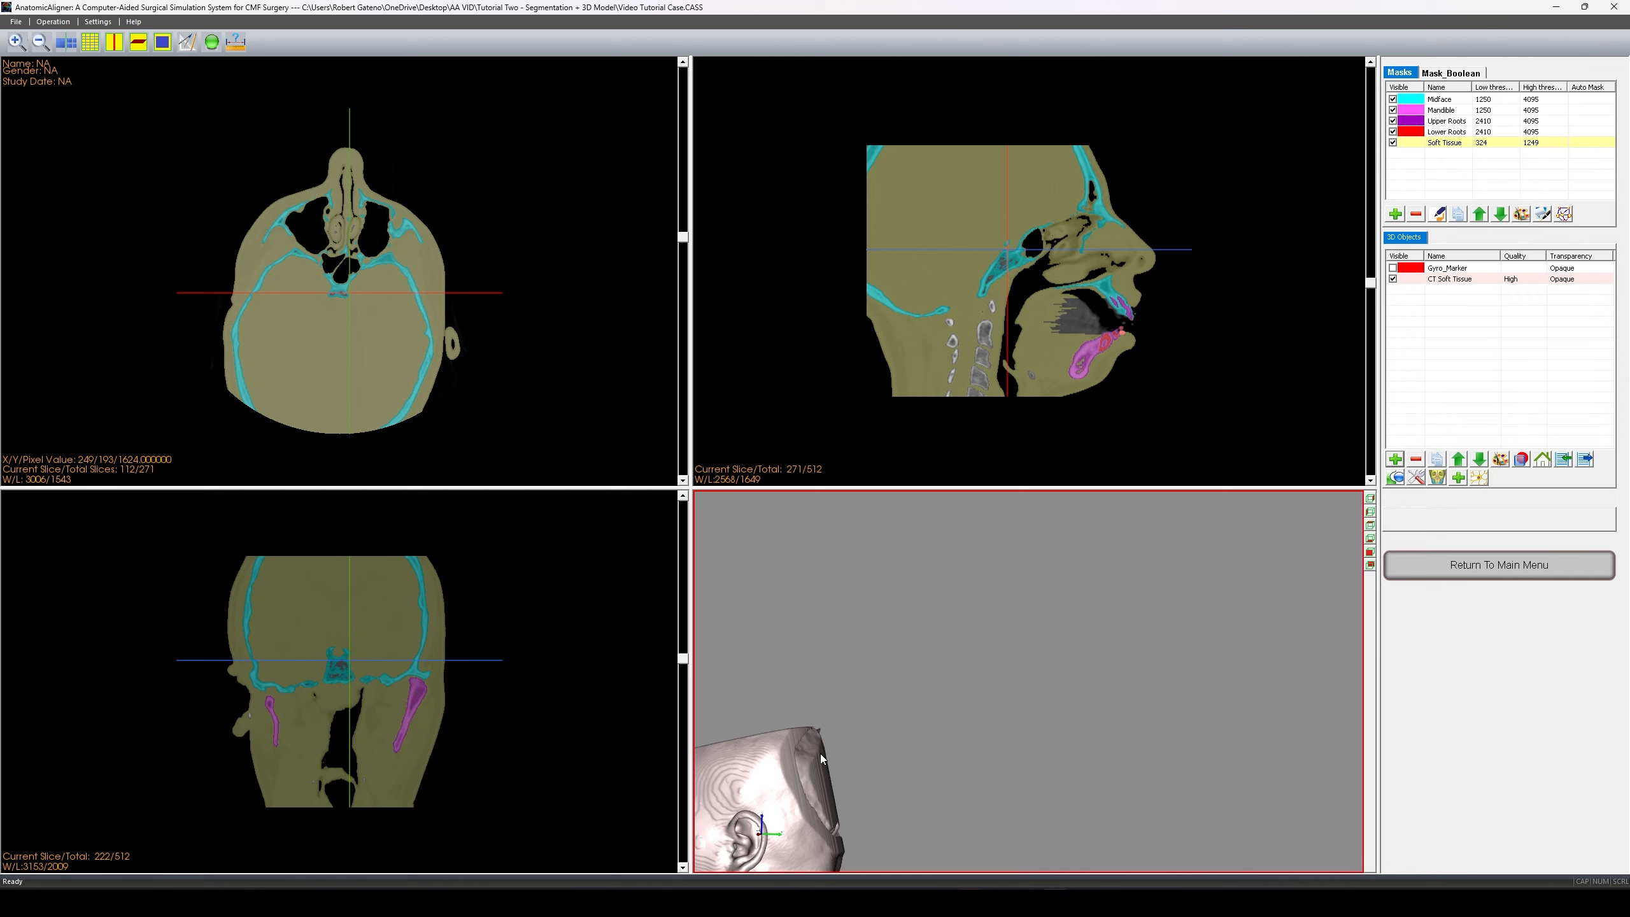
pyautogui.moveTo(815, 752); pyautogui.dragTo(1176, 685)
pyautogui.scroll(3, 1112, 642)
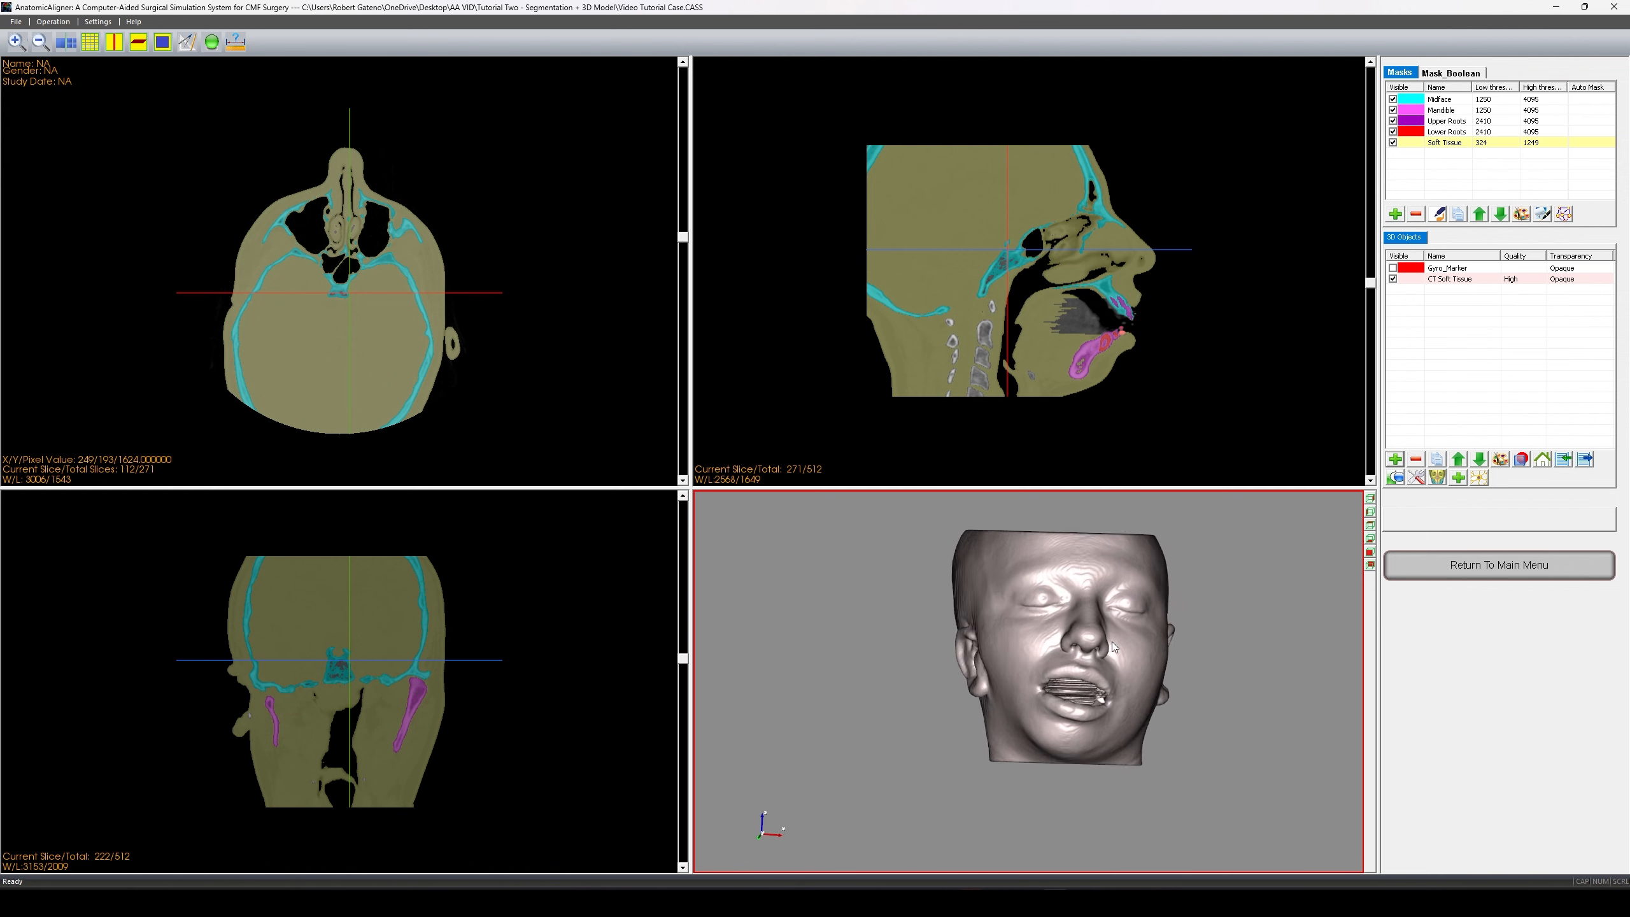
pyautogui.scroll(-4, 1112, 642)
pyautogui.scroll(2, 1111, 641)
pyautogui.scroll(2, 1060, 653)
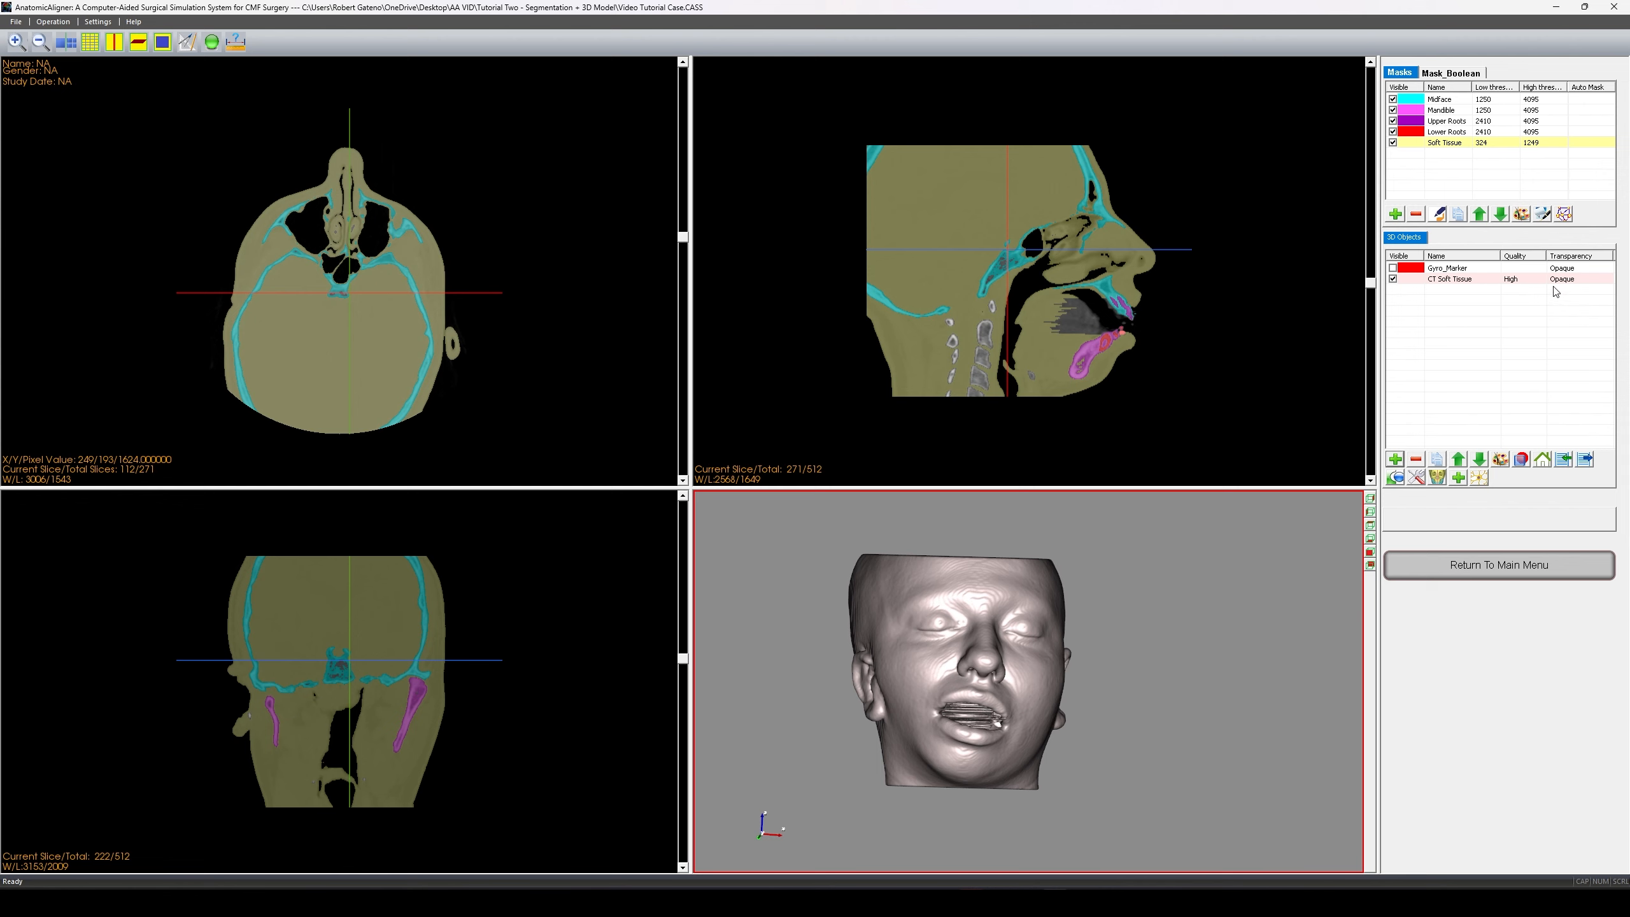
# - Set the CT Soft Tissue transparency to 62, then orbit to a left-oblique view
pyautogui.click(1522, 460)
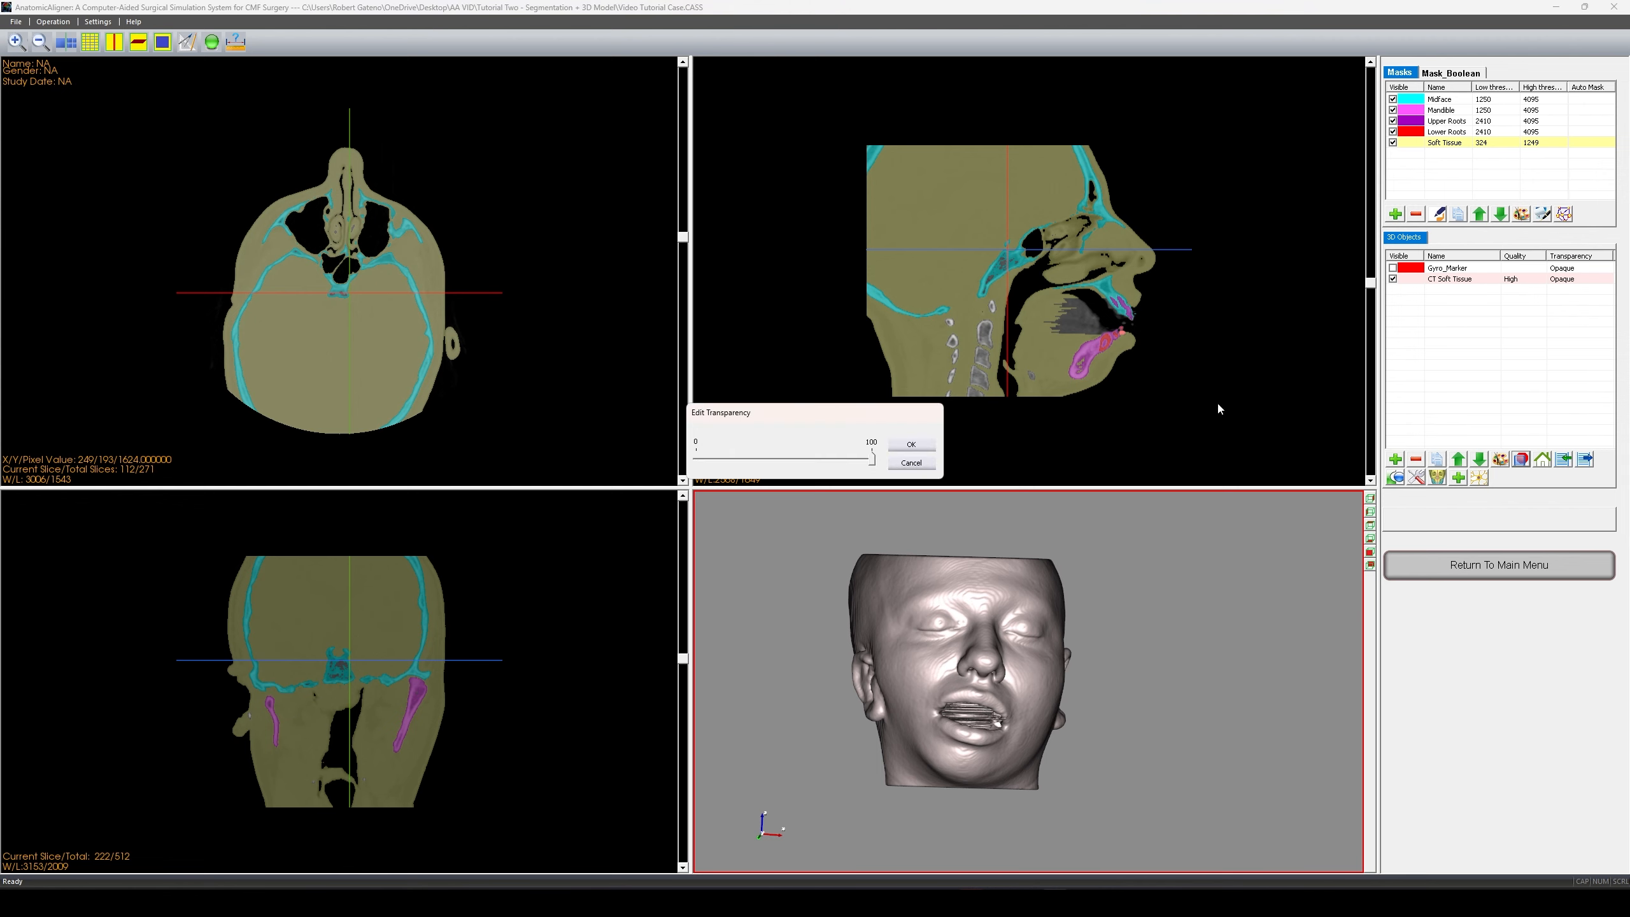
pyautogui.moveTo(874, 458); pyautogui.dragTo(806, 461)
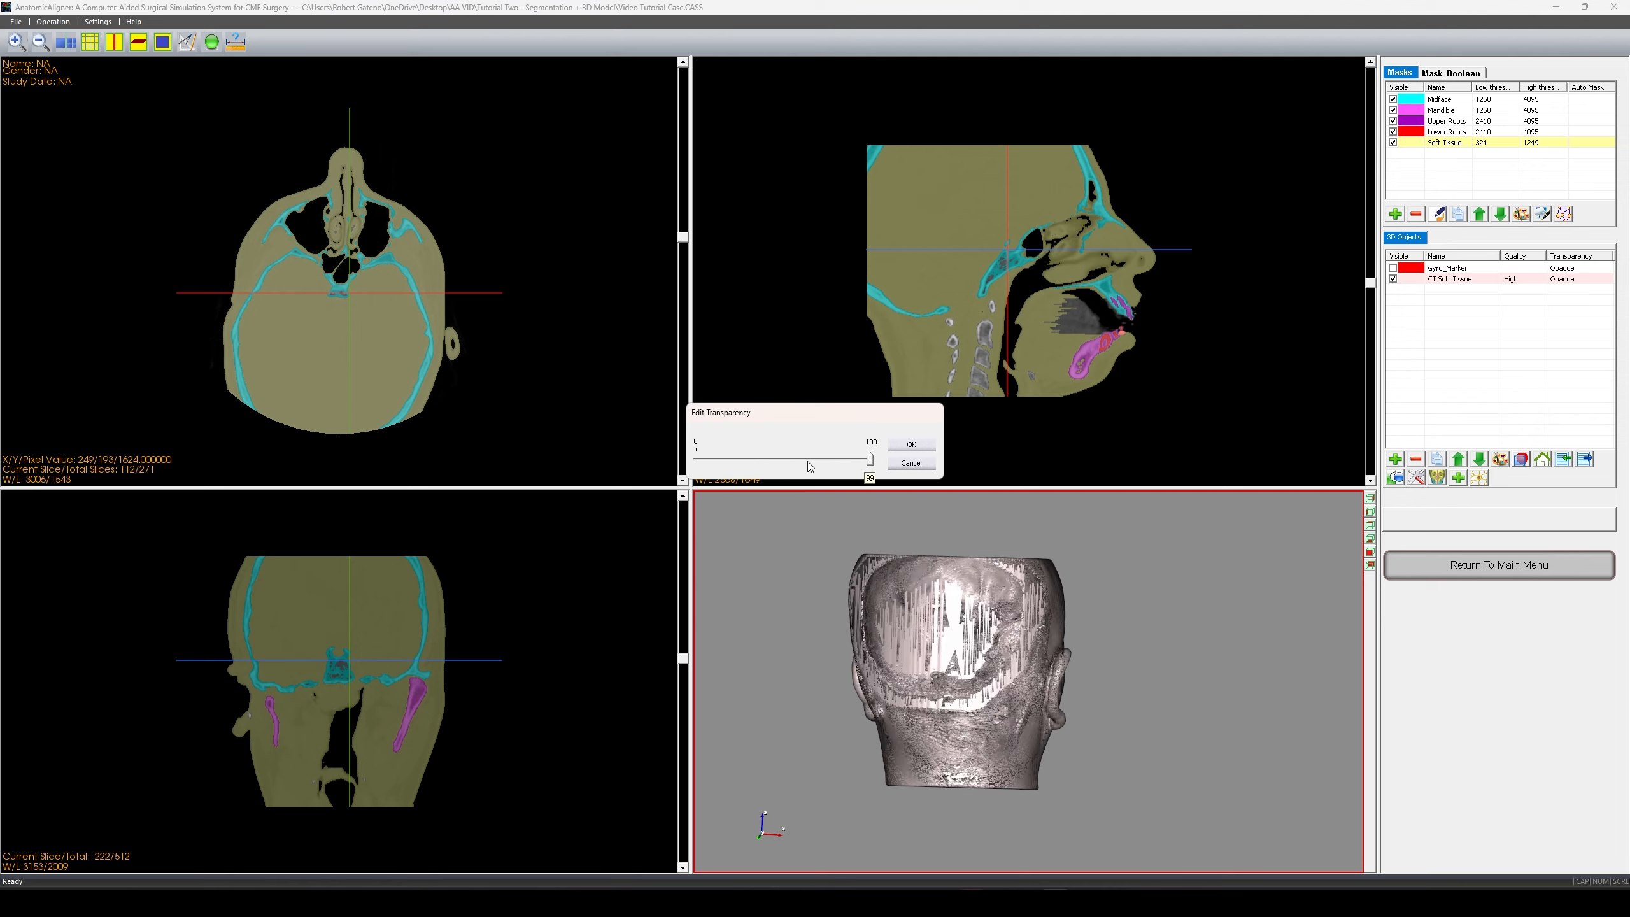
pyautogui.click(903, 443)
pyautogui.moveTo(1115, 644); pyautogui.dragTo(892, 703)
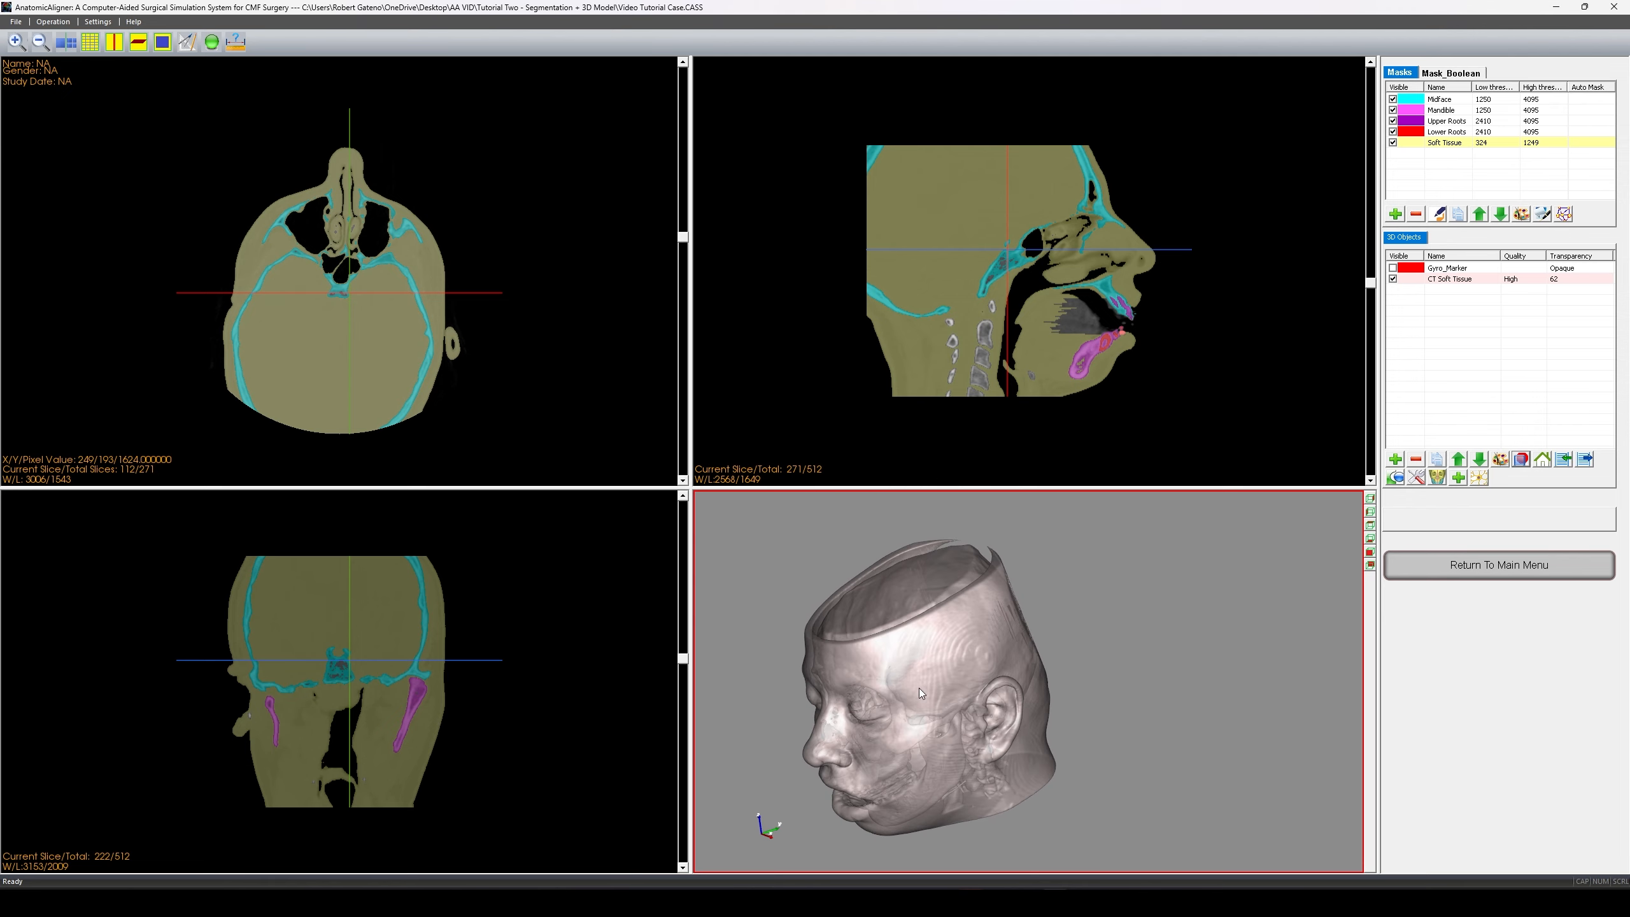